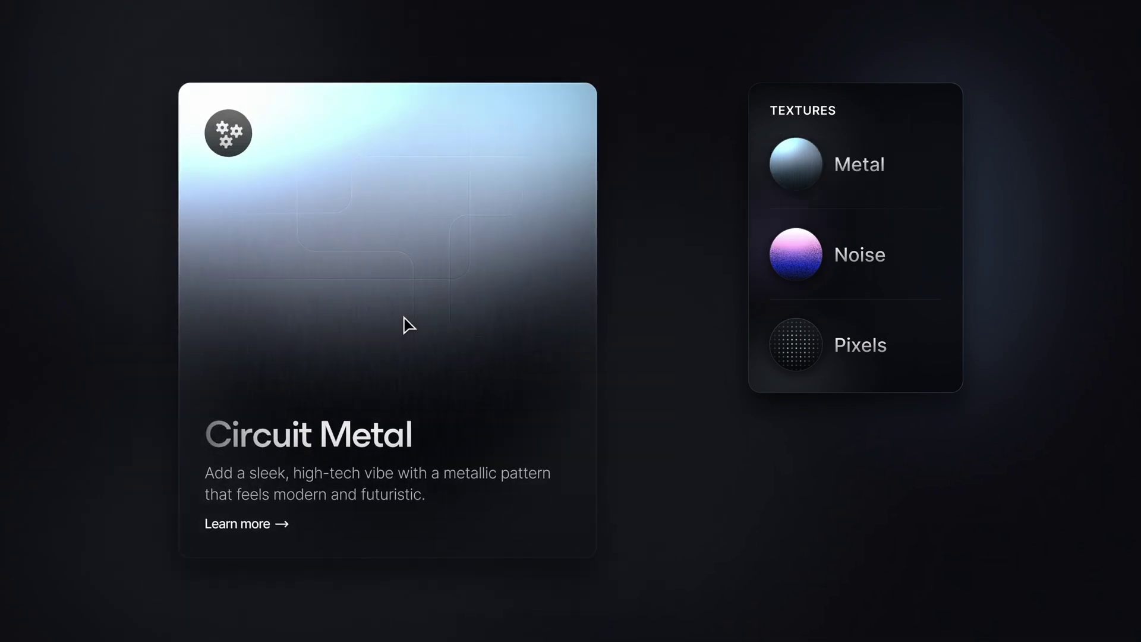
left_click_drag(787, 279, 407, 321)
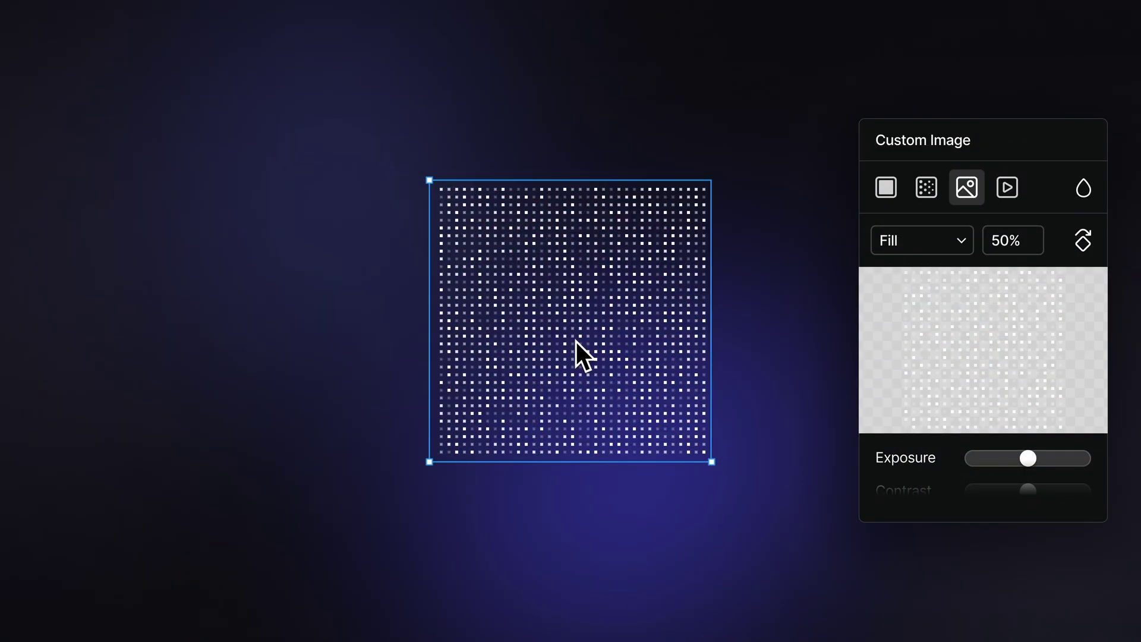
Set the pixel pattern's image fill mode to Tile so it repeats across the frame
left_click(925, 248)
left_click(937, 330)
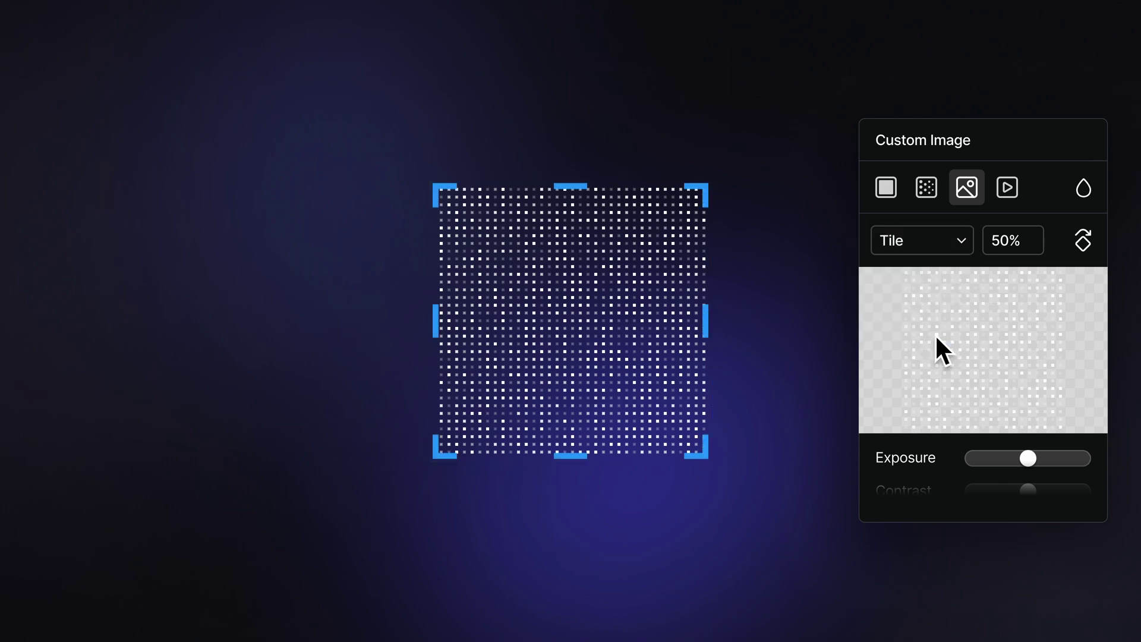
left_click(567, 334)
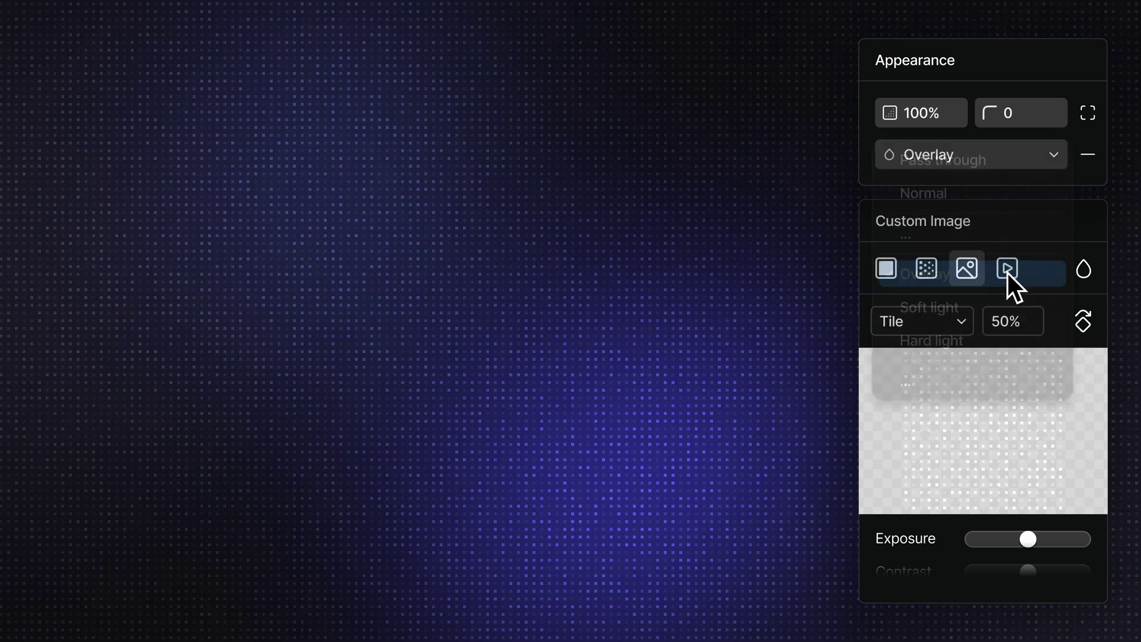
Duplicate the Overlay-blended pixel pattern layer and set the opacity of pixel-pattern@2x-2 to 40%
key("ctrl+d")
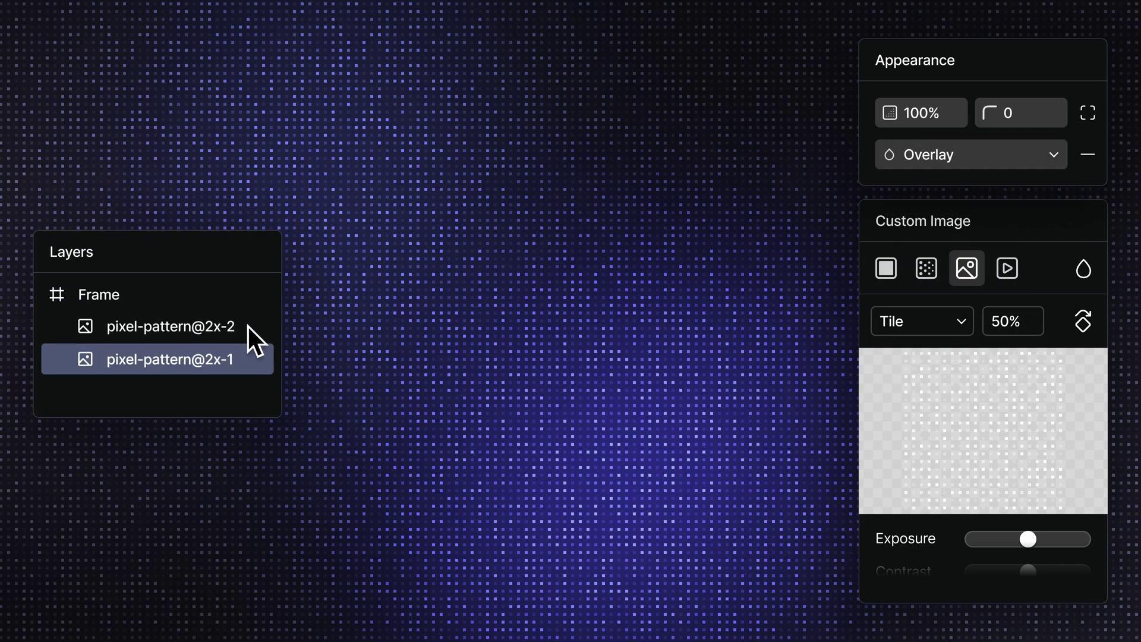
left_click(248, 326)
left_click(946, 113)
type("40")
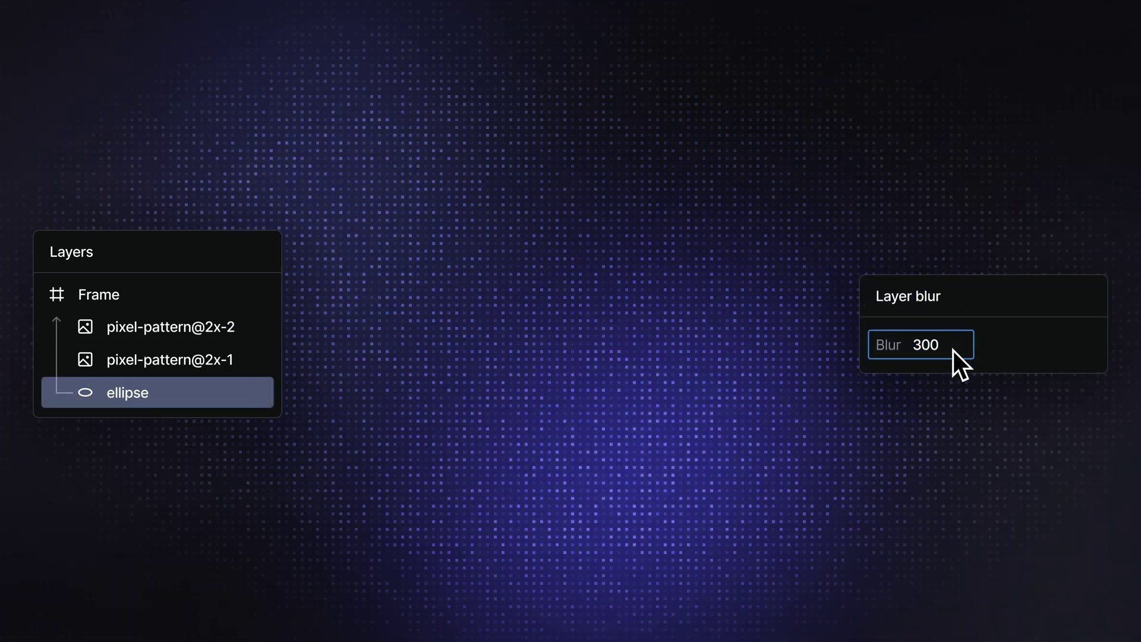
Set the layer blur of the ellipse masking the pixel patterns to 100, and raise it to 800
type("100")
key("Return")
type("800")
key("Return")
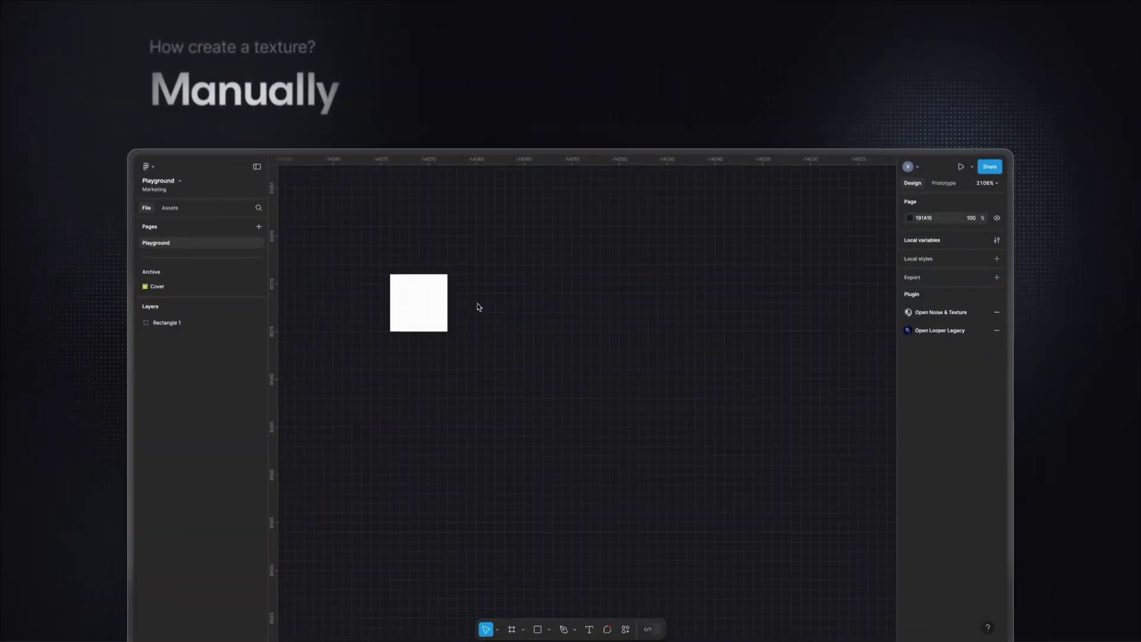
Duplicate the white square into rows to build a grid, and adjust the opacity of ten alternating squares
left_click(441, 300)
left_click_drag(439, 296, 526, 300)
left_click_drag(696, 346, 708, 453)
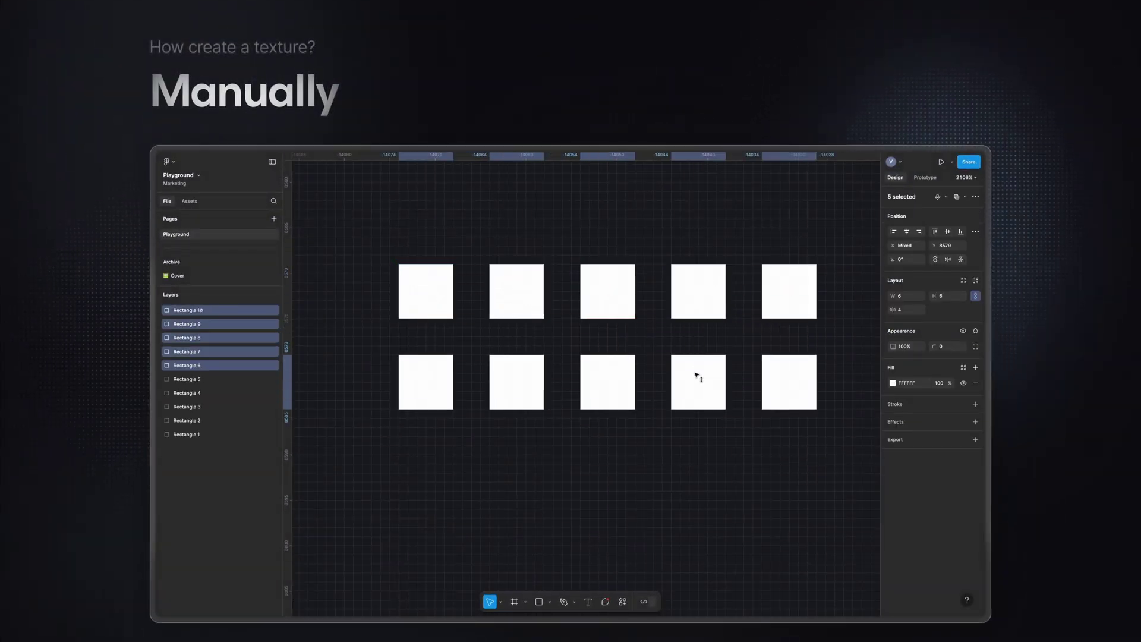
left_click(708, 364)
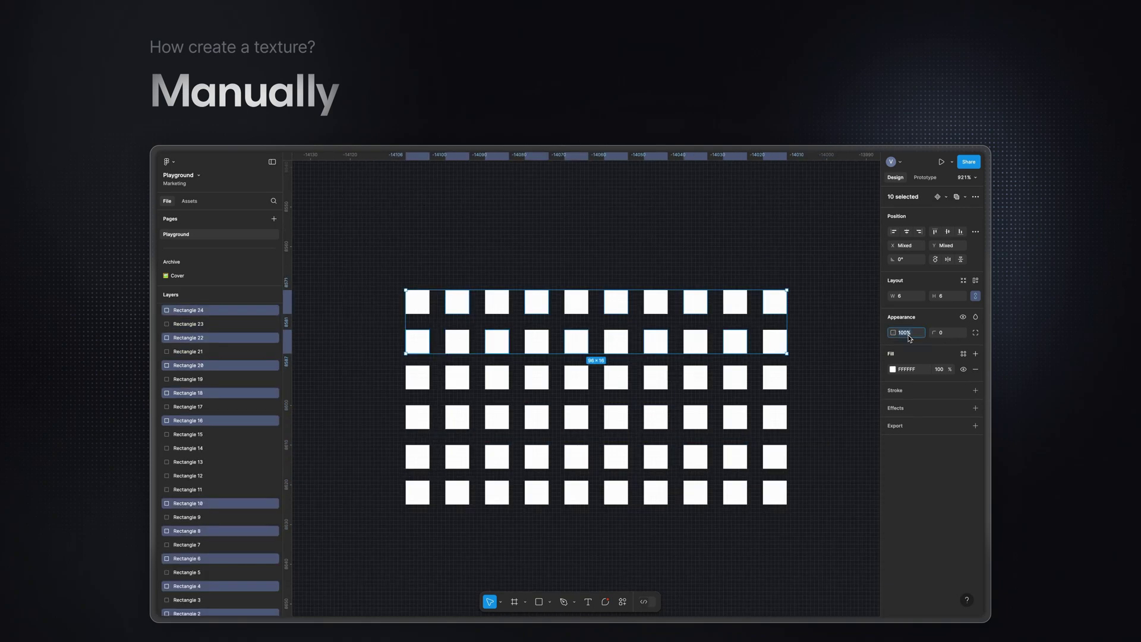
left_click_drag(893, 332, 874, 333)
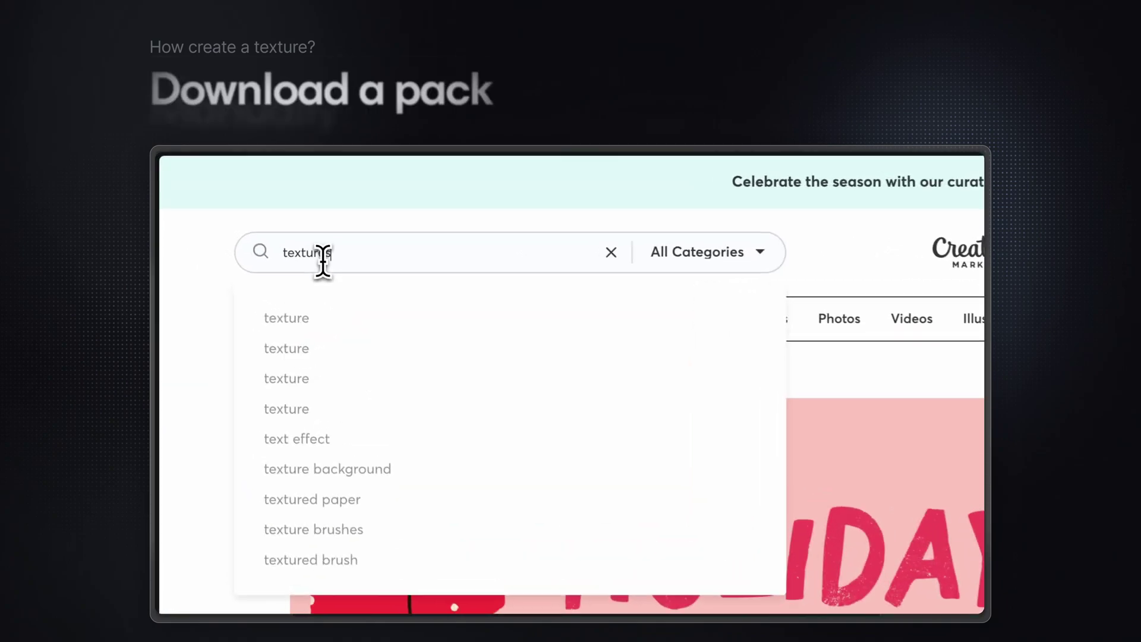
Search Creative Market for "textures patterns" and browse the preview images of Noise Seamless Vector Patterns
type("patterns")
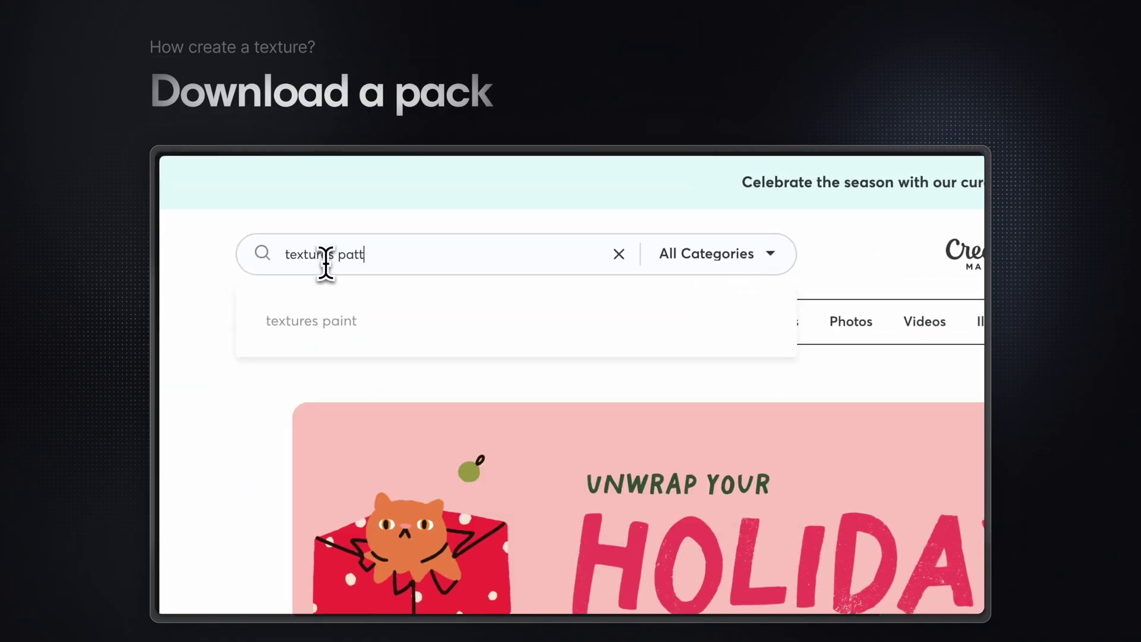
key("Return")
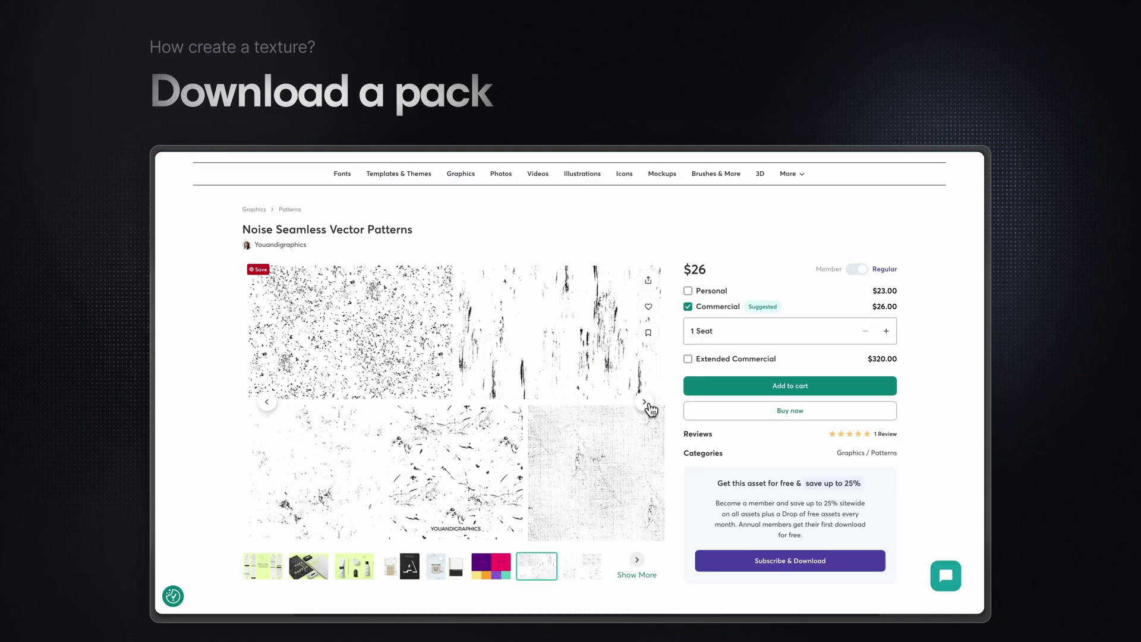
left_click(650, 408)
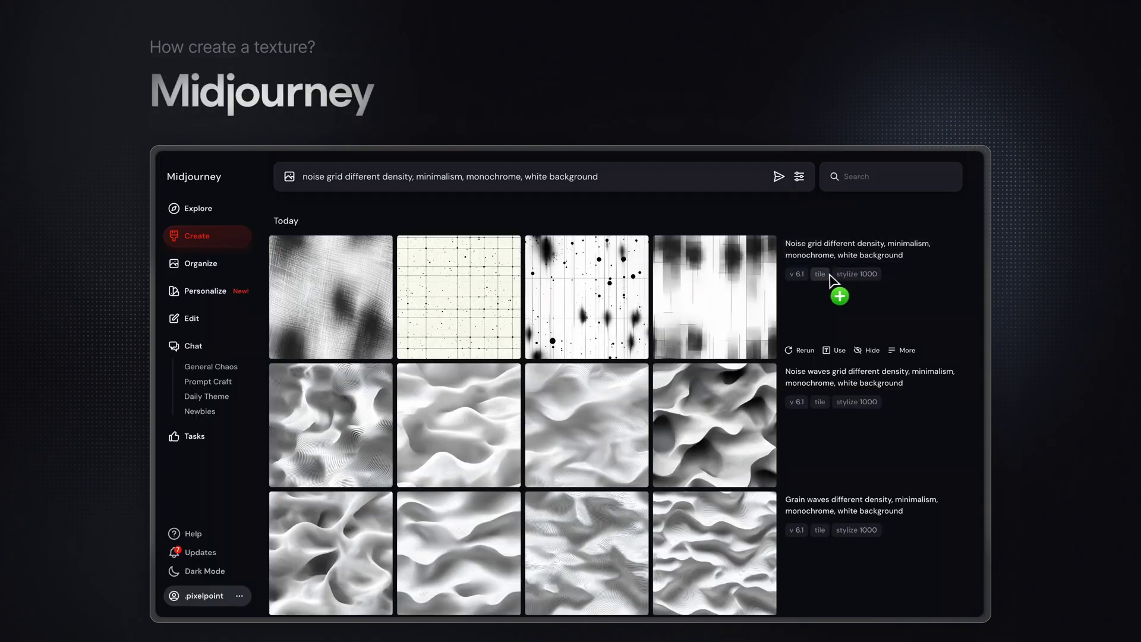
Generate Midjourney images from the prompt "noise grid different density, minimalism, monochrome, white background"
left_click(782, 180)
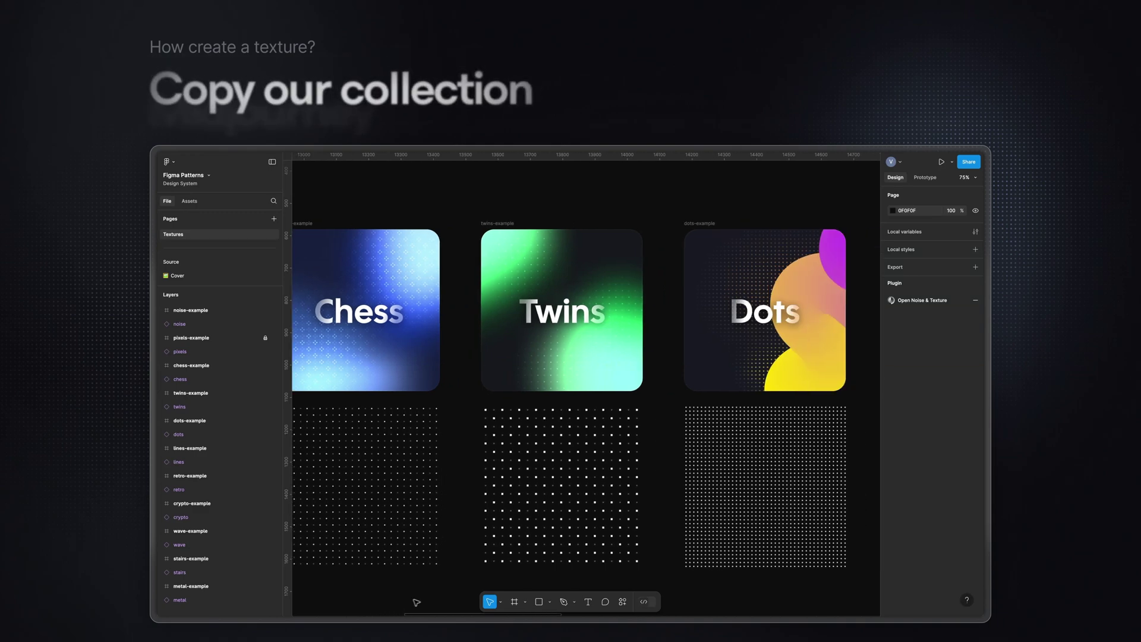
scroll(417, 602, "right", 15)
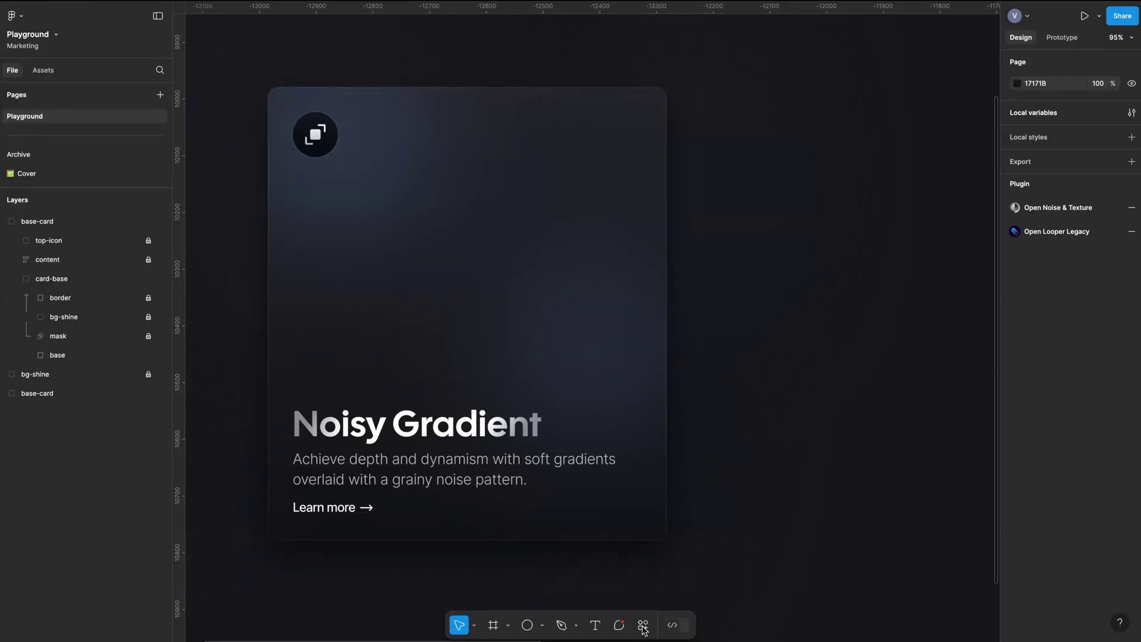
Open the Noise & Texture plugin and place its window beside the Noisy Gradient card
left_click(645, 632)
left_click(550, 367)
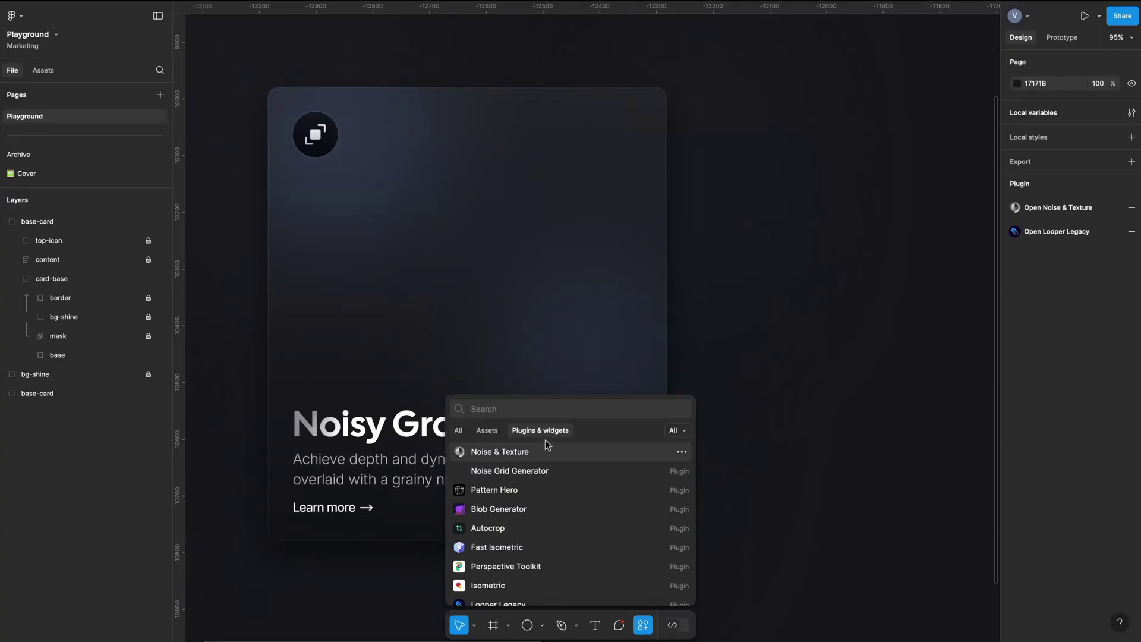
left_click(545, 375)
left_click_drag(781, 153, 765, 150)
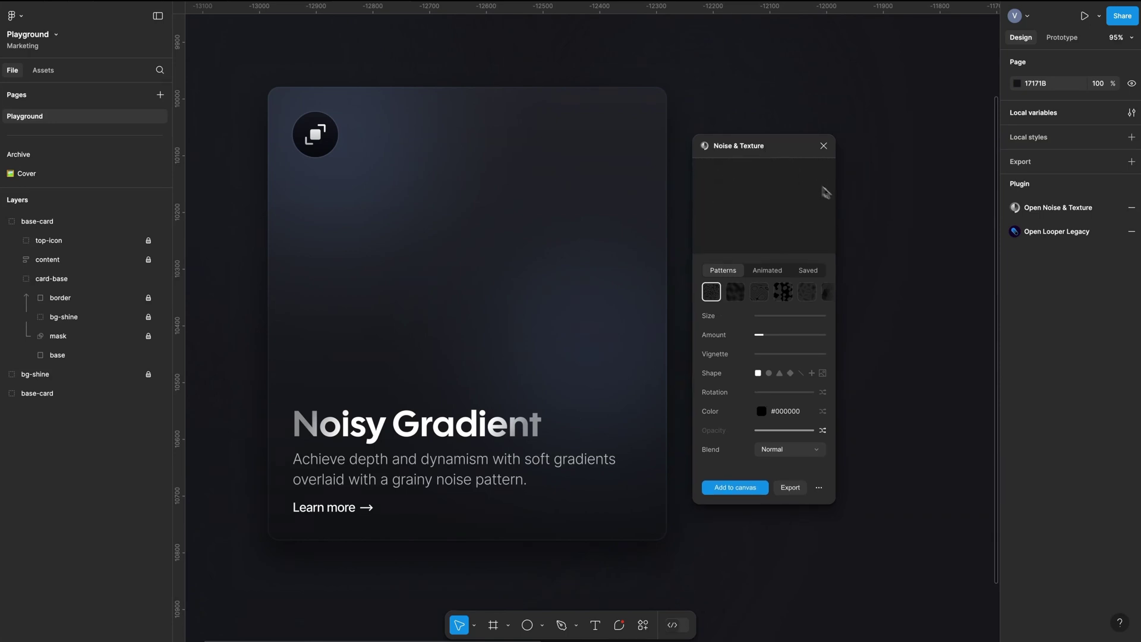
Set the noise pattern's color to white, #ffffff, in the Noise & Texture plugin
left_click(762, 409)
left_click_drag(756, 374, 731, 308)
left_click(730, 316)
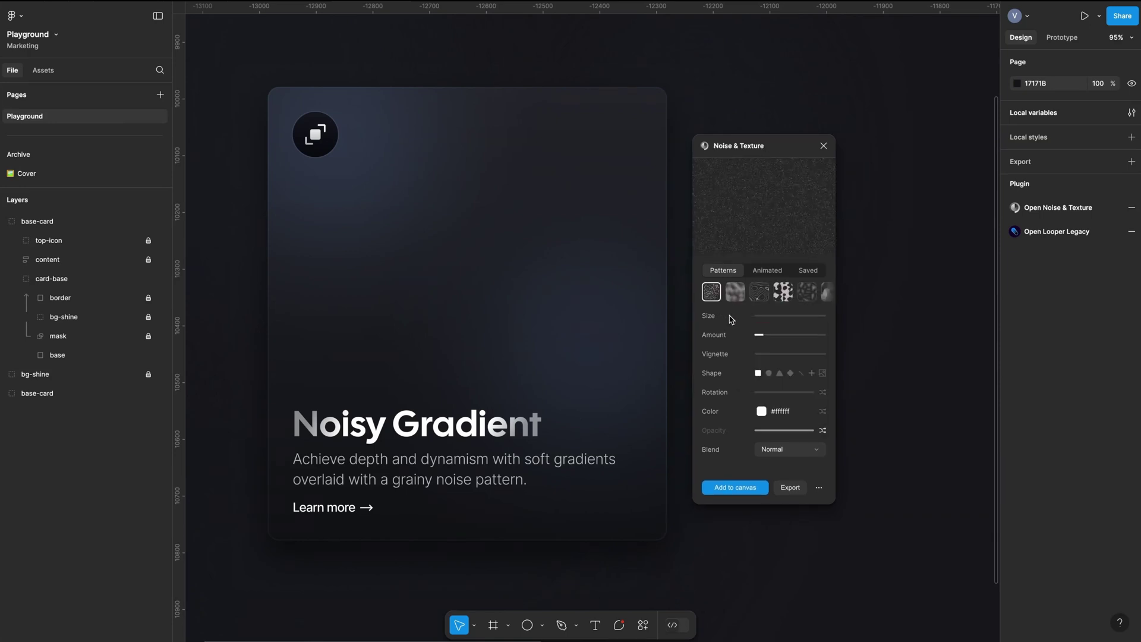
Try other patterns and animated presets in the plugin, setting the purple preset's detail to 0.997 and adjusting the yellow ray preset
left_click(760, 297)
left_click_drag(770, 319, 813, 376)
left_click(767, 271)
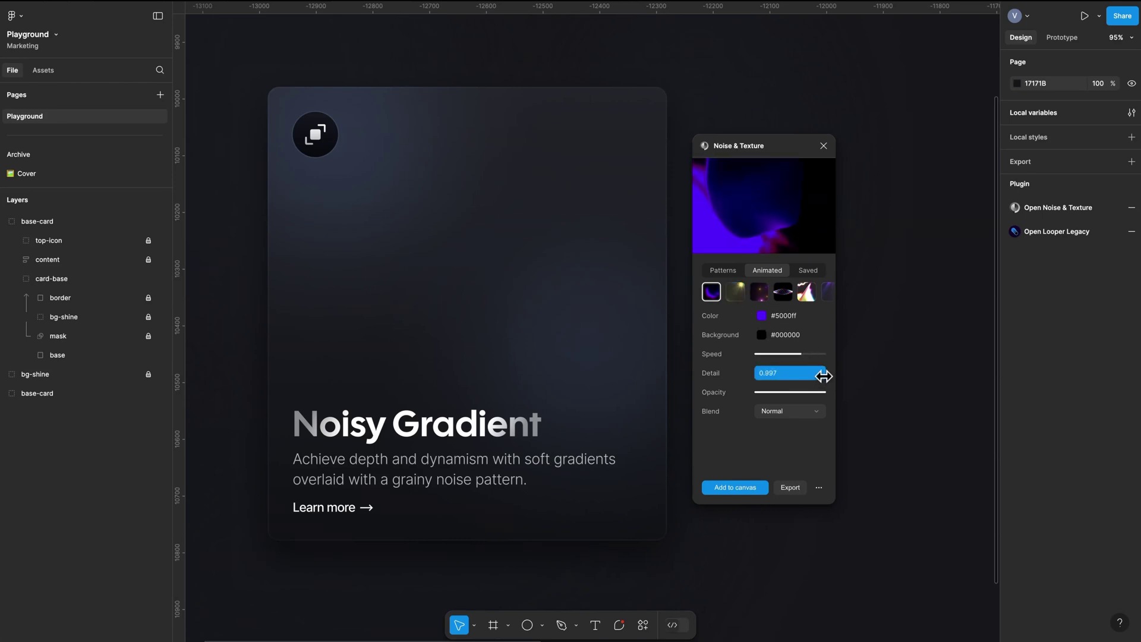
left_click(735, 292)
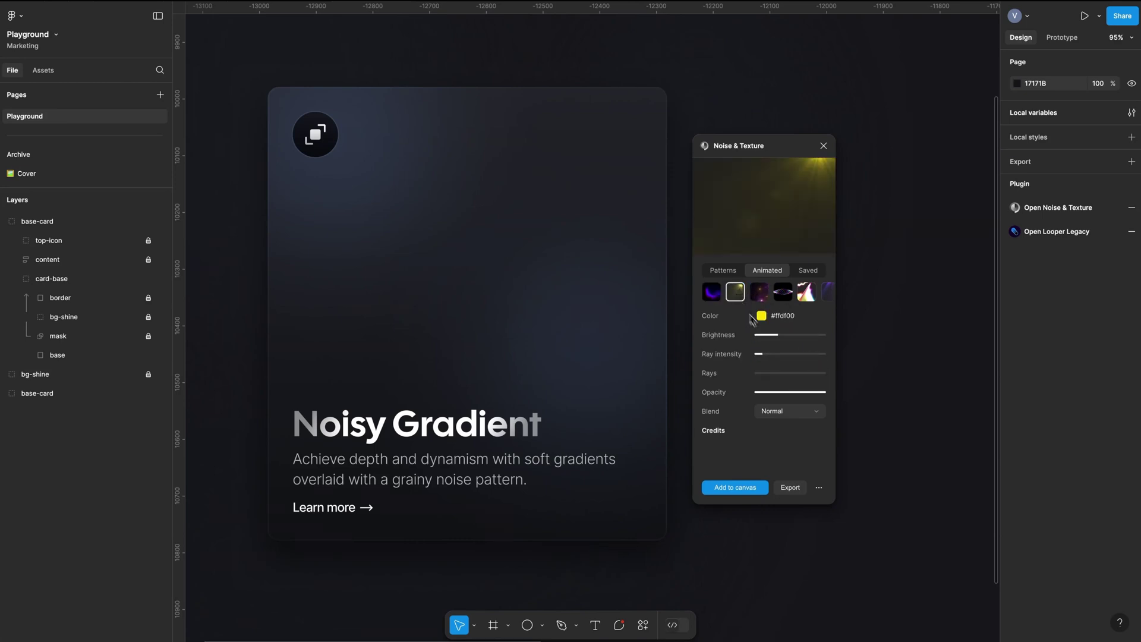
left_click(807, 337)
left_click(810, 355)
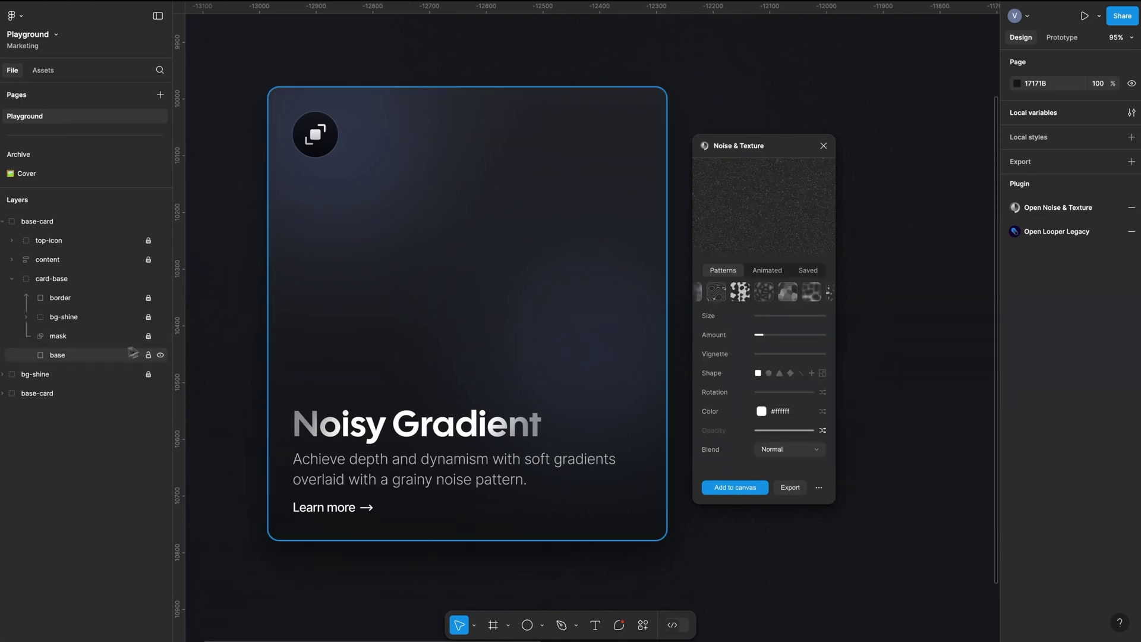
Duplicate the base layer of card-base above bg-shine and wrap the copy in a group named texture
left_click(124, 355)
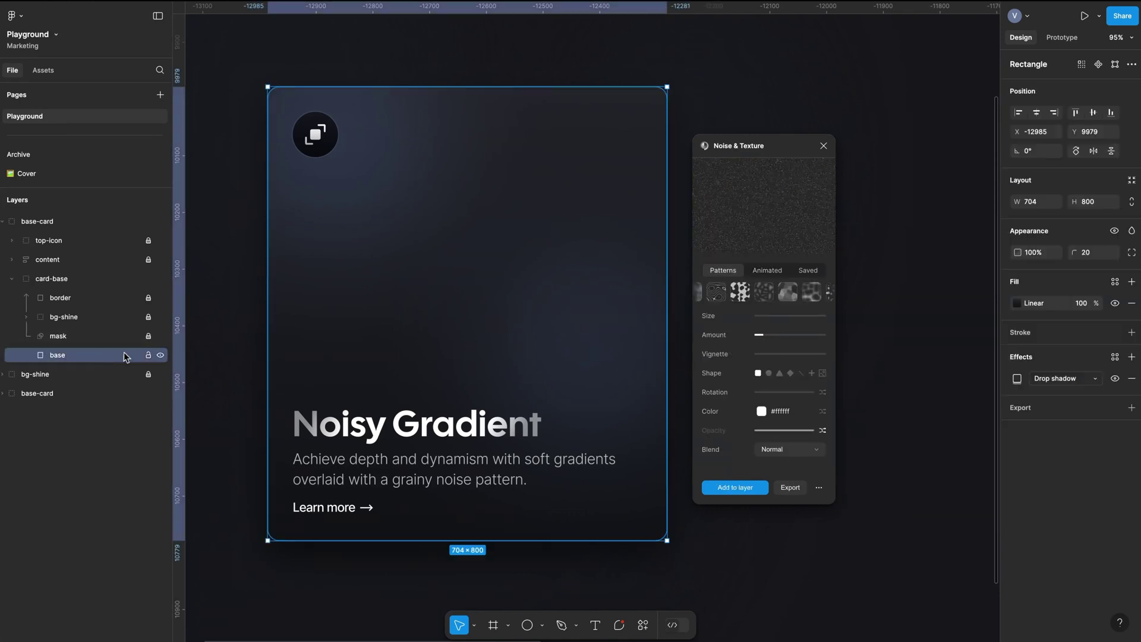
key("ctrl+d")
left_click_drag(78, 355, 72, 318)
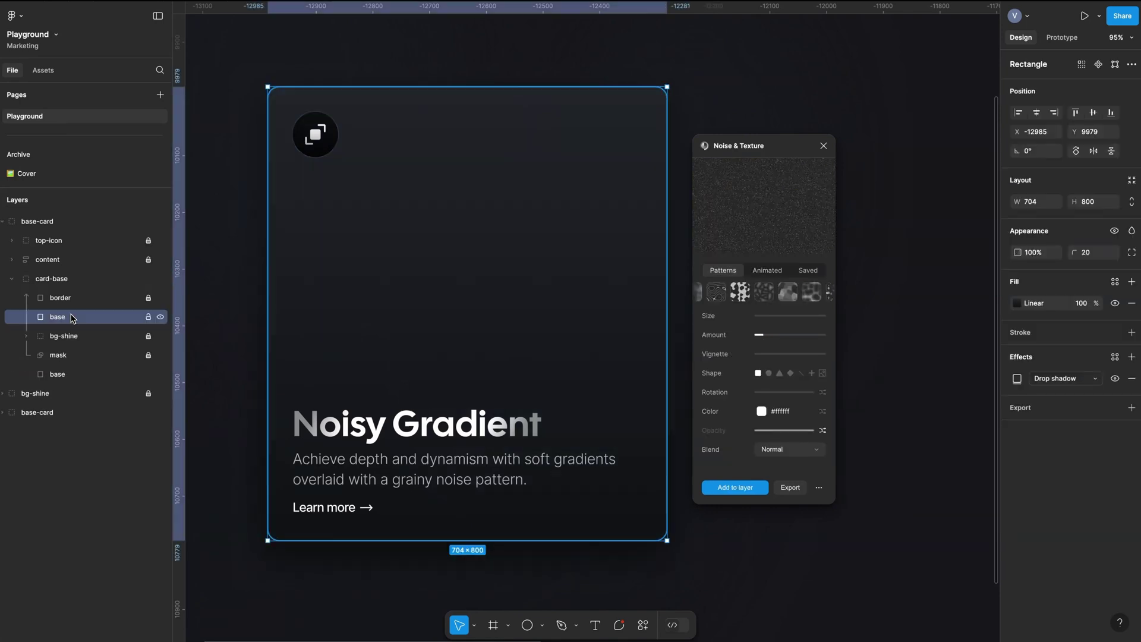
key("ctrl+g")
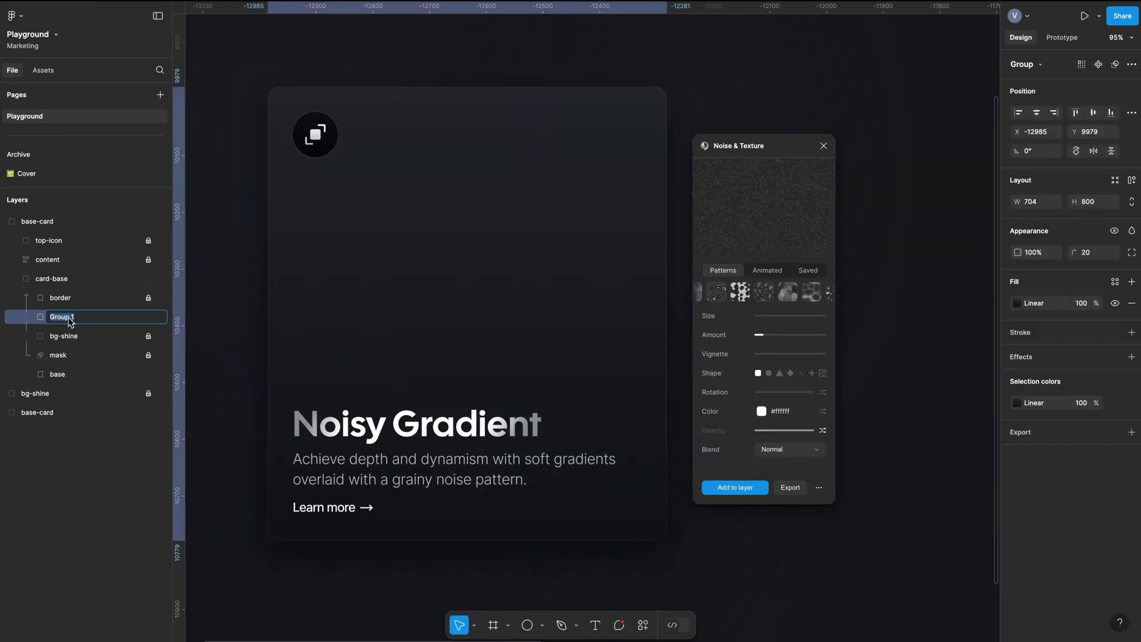
type("texture")
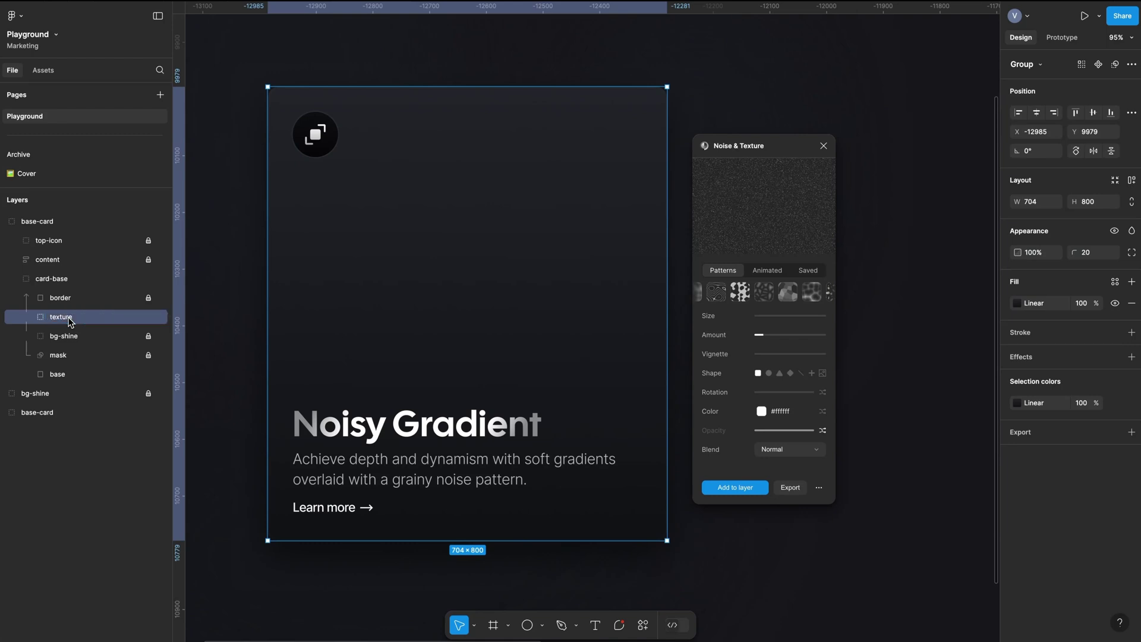
Remove the linear fill from the base rectangle inside the texture group
left_click(27, 318)
left_click(78, 337)
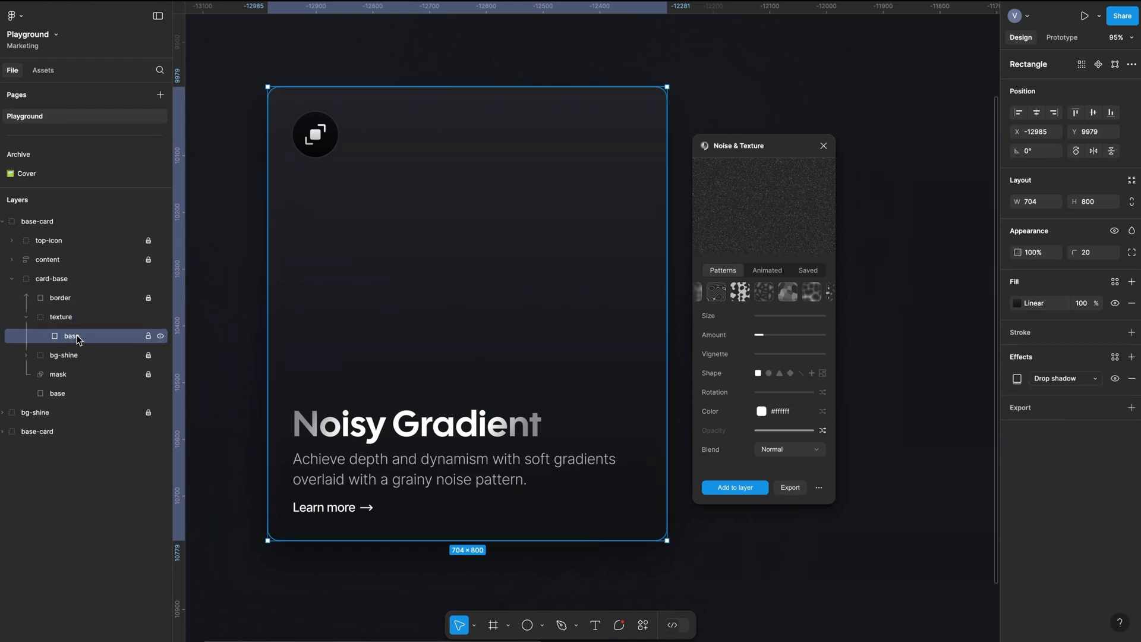
key("alt+/")
Increase the noise amount with triangle-shaped grains, apply the noise to the base rectangle, and close the plugin
left_click(771, 335)
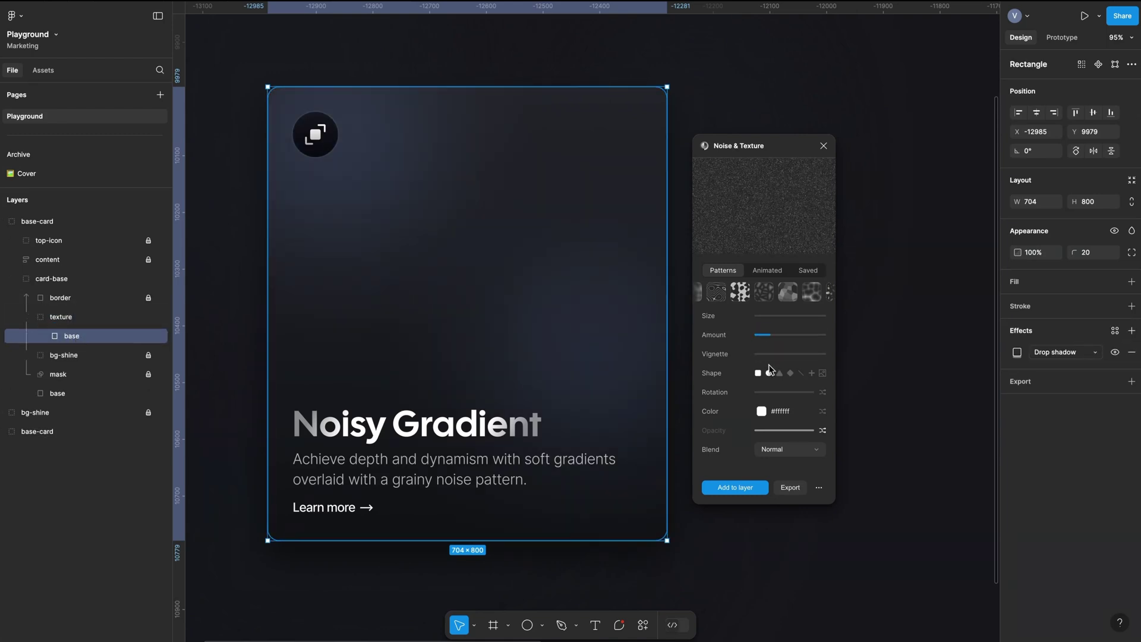
left_click(732, 488)
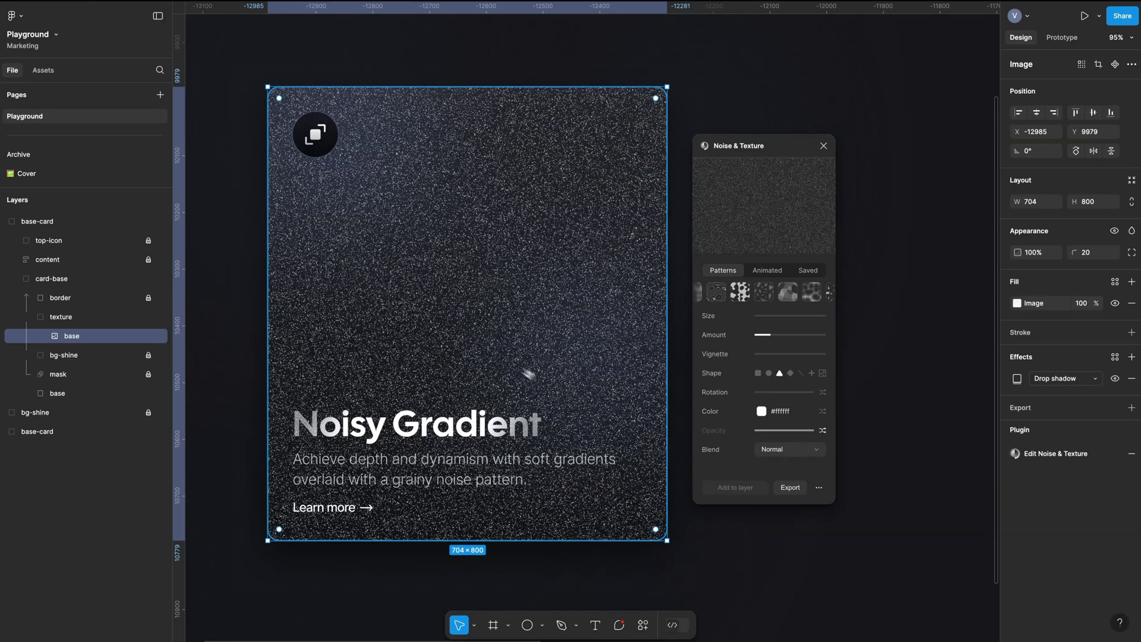
left_click(824, 146)
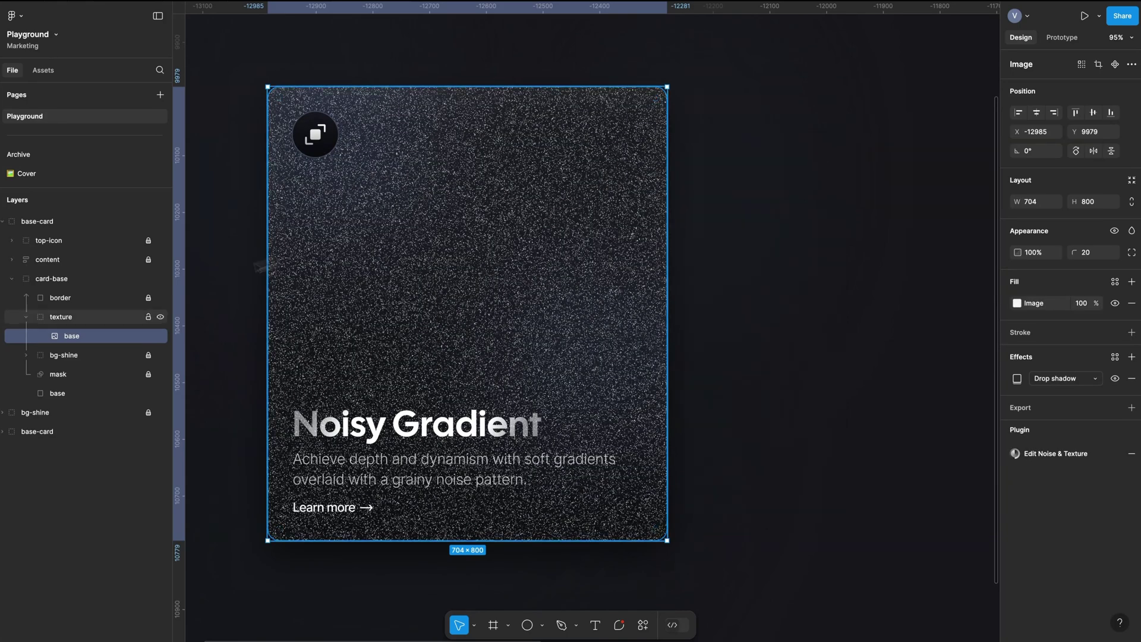
Duplicate the noise layer, naming the original and copy texture and mask, and use the D9D9D9-filled mask layer as a mask
key("ctrl+d")
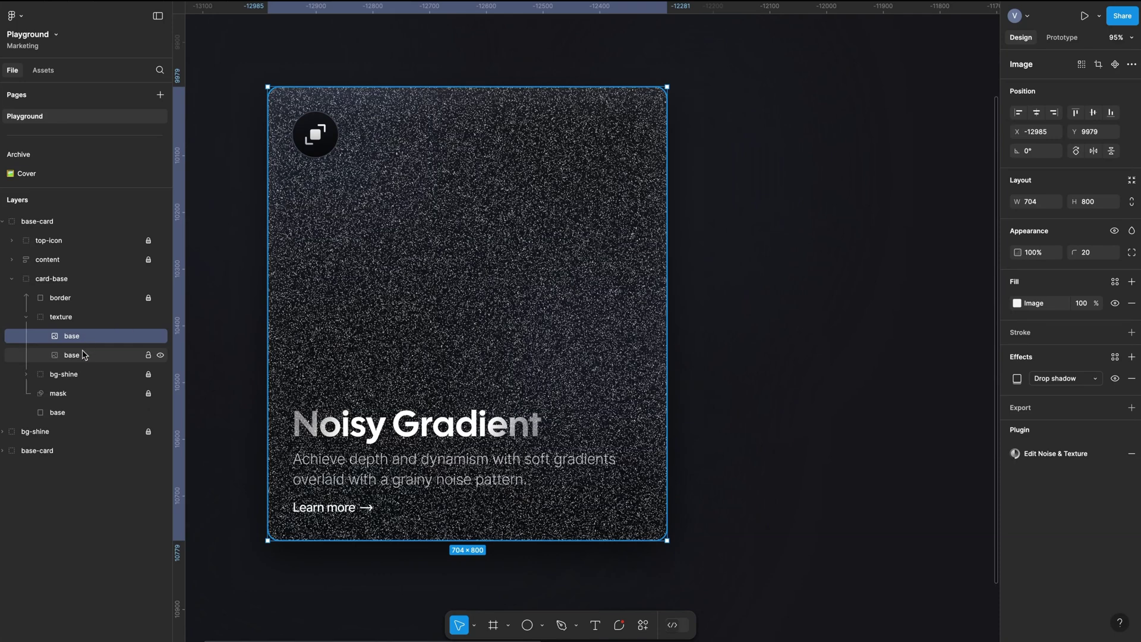
left_click(78, 357)
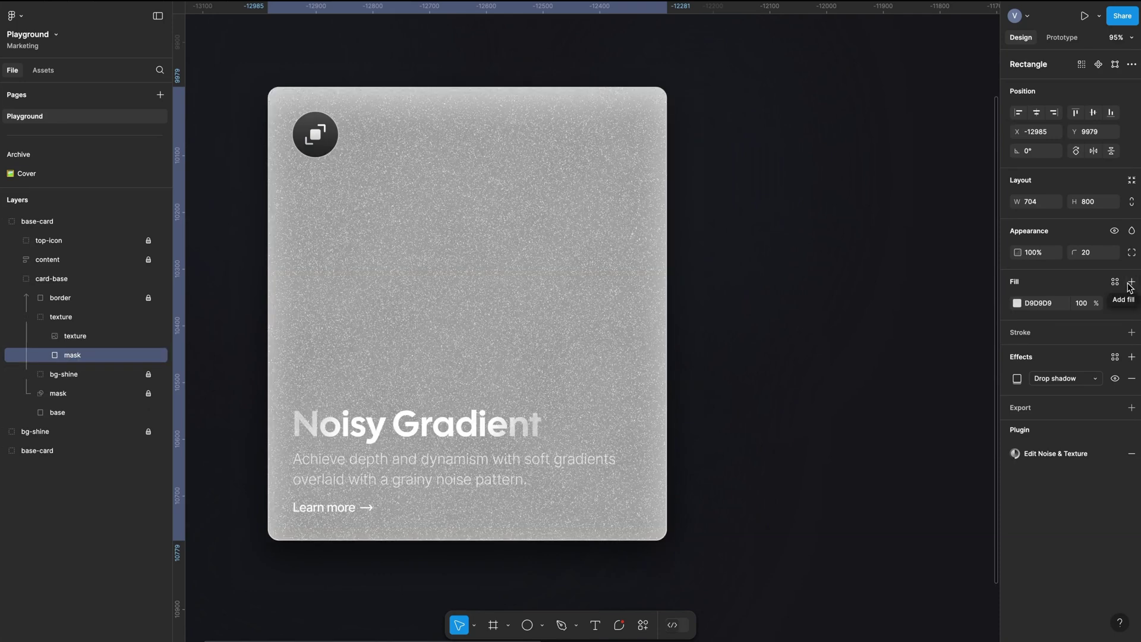
right_click(109, 364)
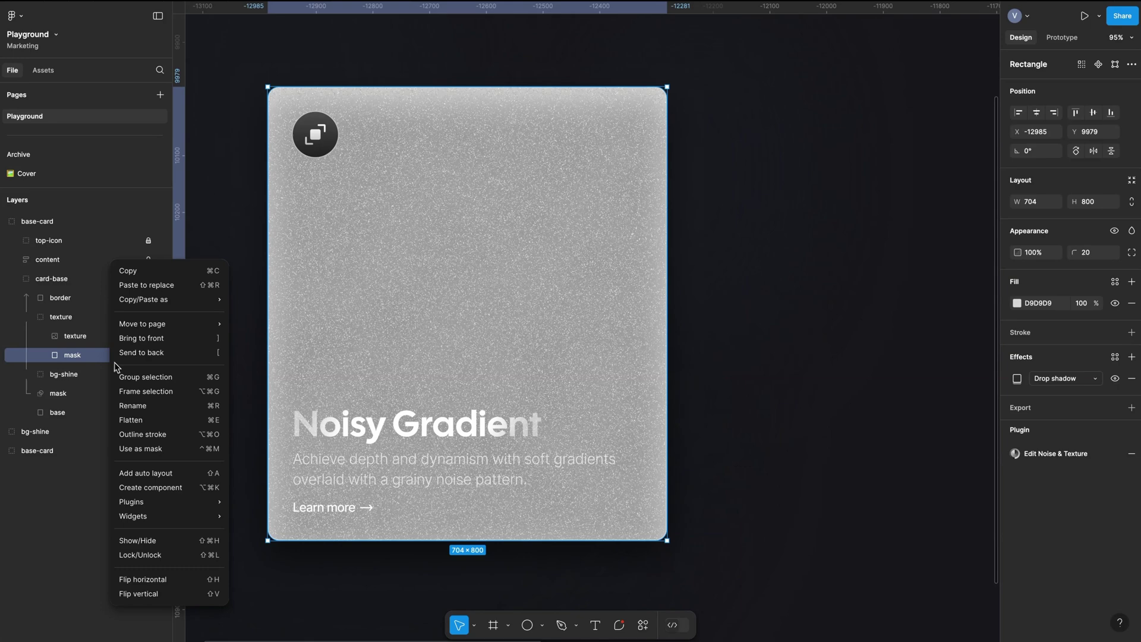
left_click(140, 448)
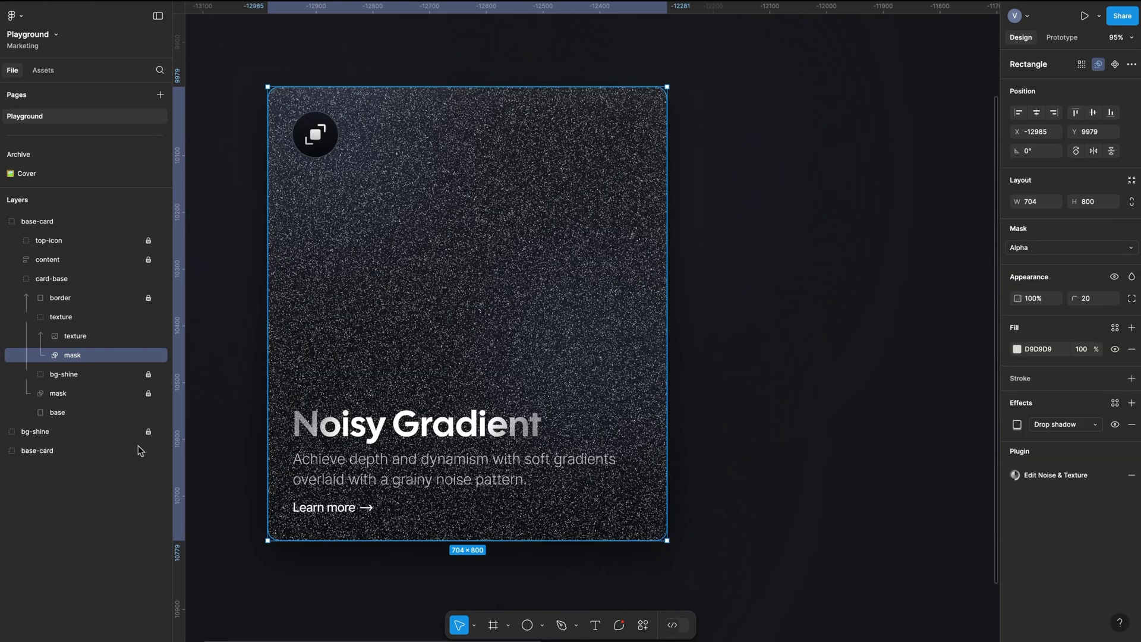
Give the mask a linear gradient fill, moving the 737373 end stop to 76% and setting its opacity to 0%
left_click(1018, 351)
left_click(886, 333)
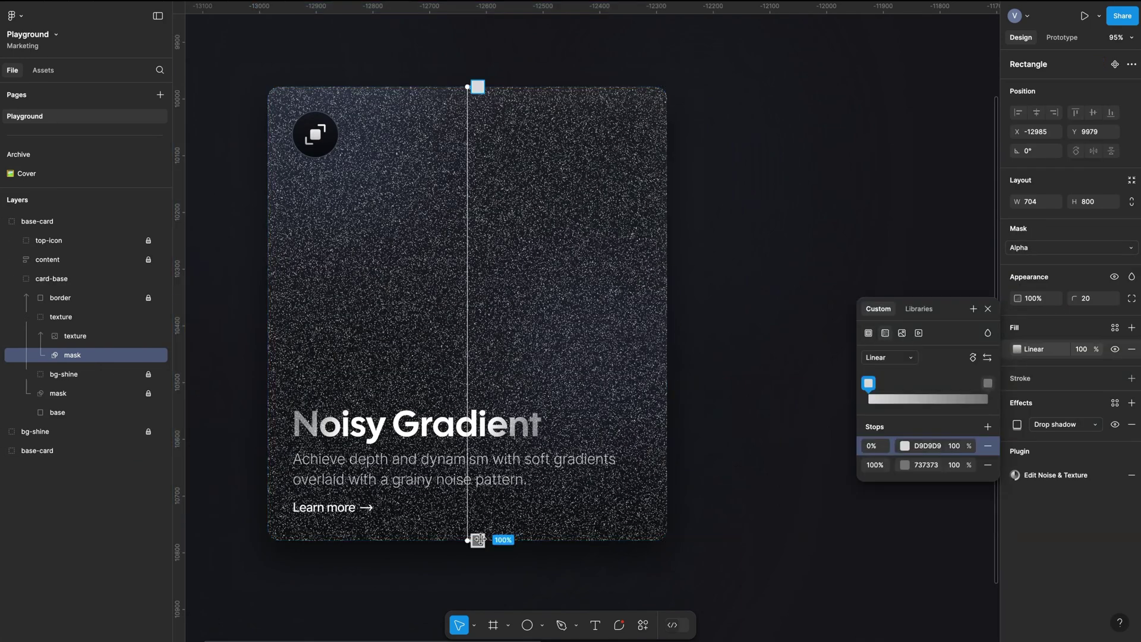
left_click_drag(479, 540, 477, 430)
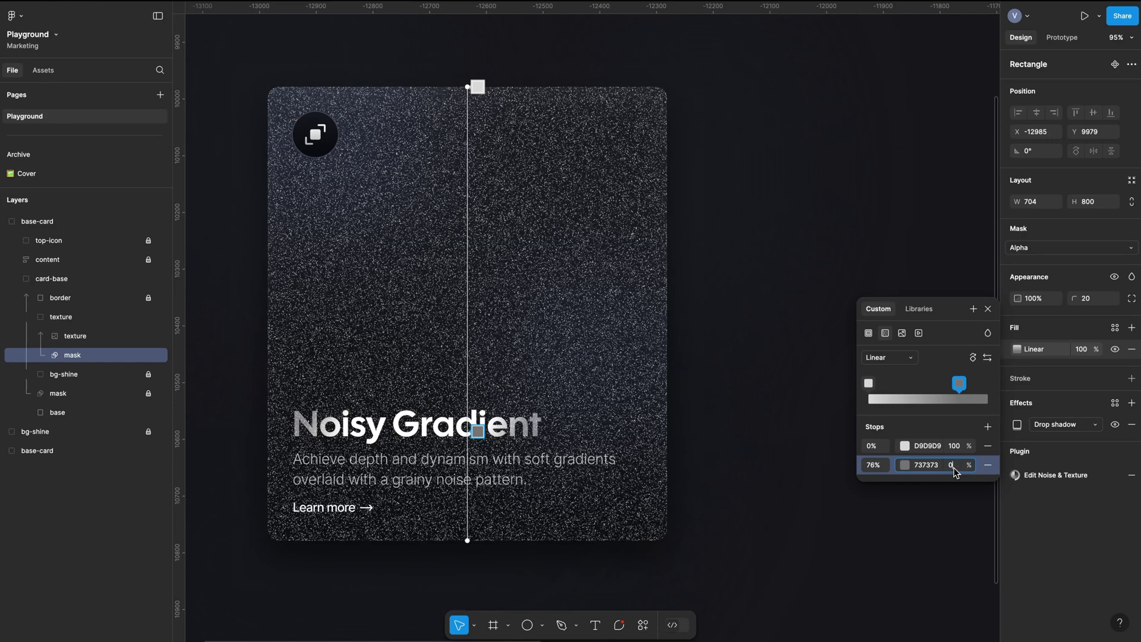
key("Return")
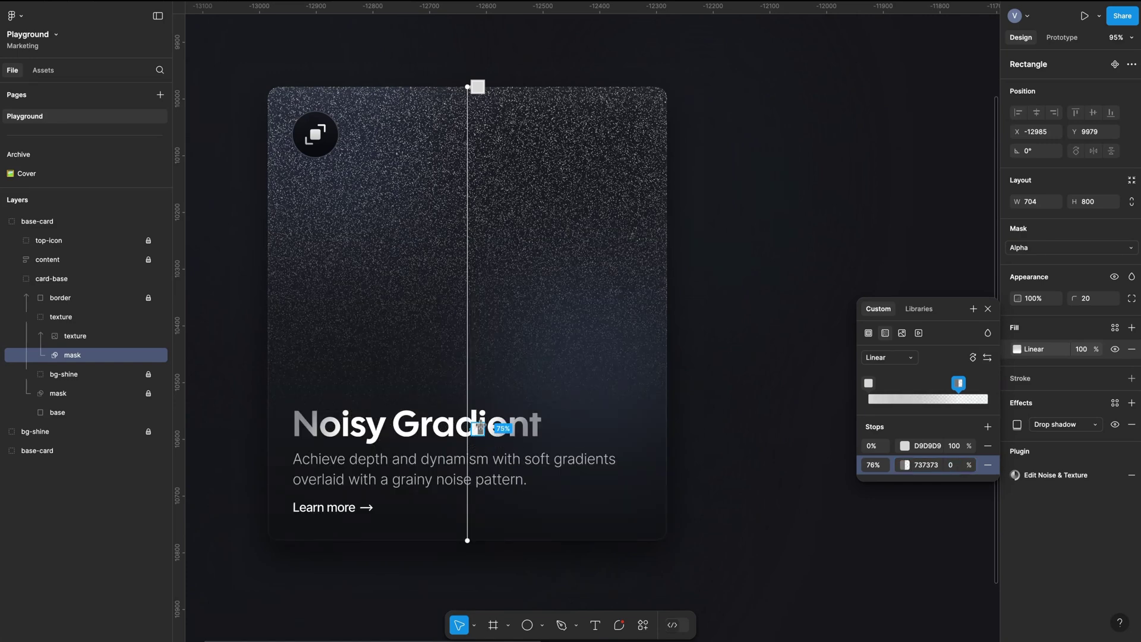
Move the mask gradient's D9D9D9 stop to 32% and its 737373 stop to 70%
left_click_drag(477, 87, 481, 231)
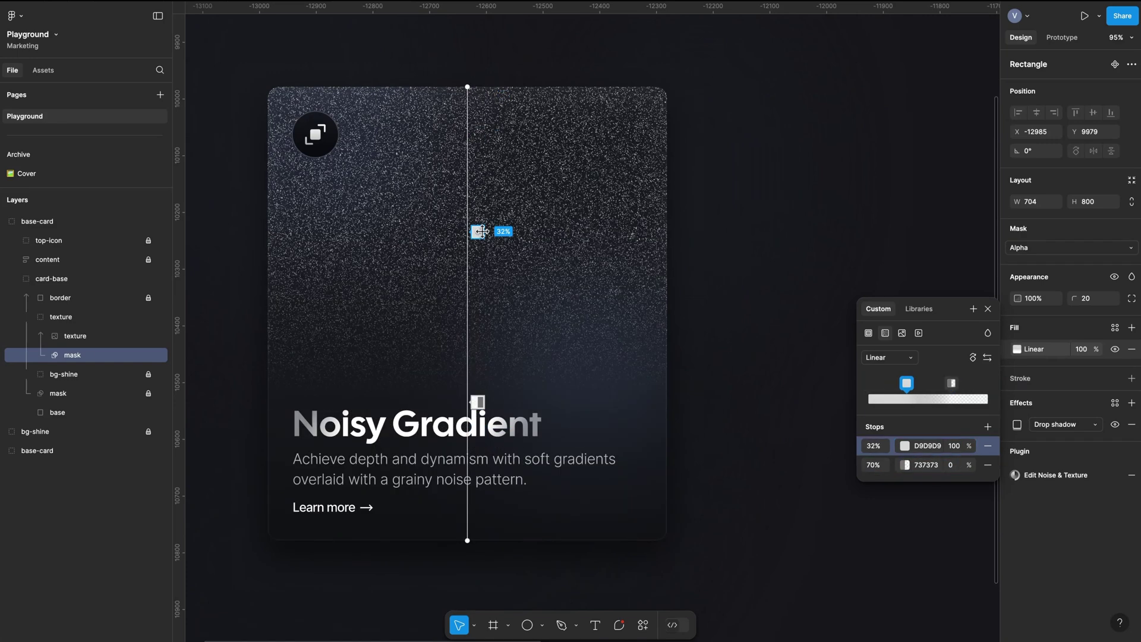
left_click(988, 310)
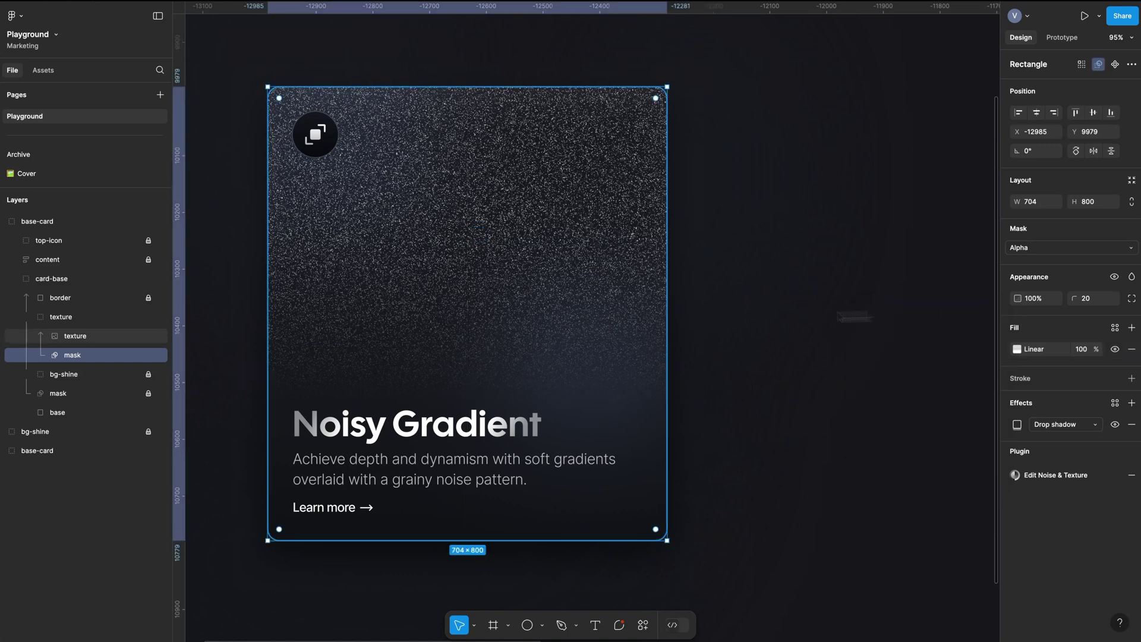
Group the texture layer above the gradient mask, name the group 1 and expand it
left_click(95, 336)
key("ctrl+g")
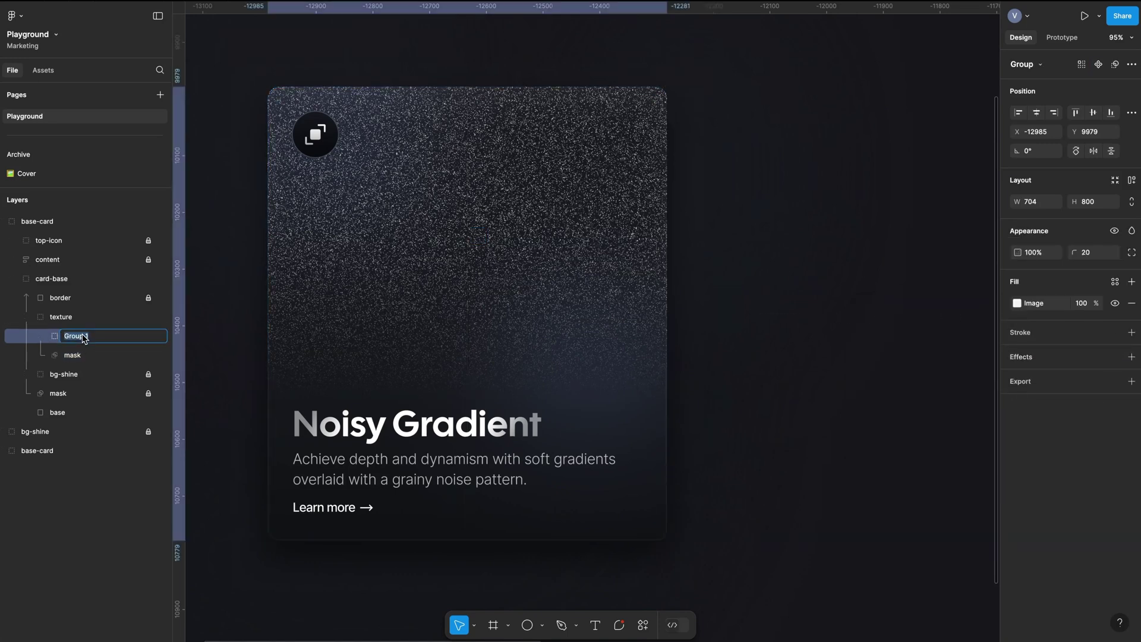
type("1")
key("Return")
left_click(42, 336)
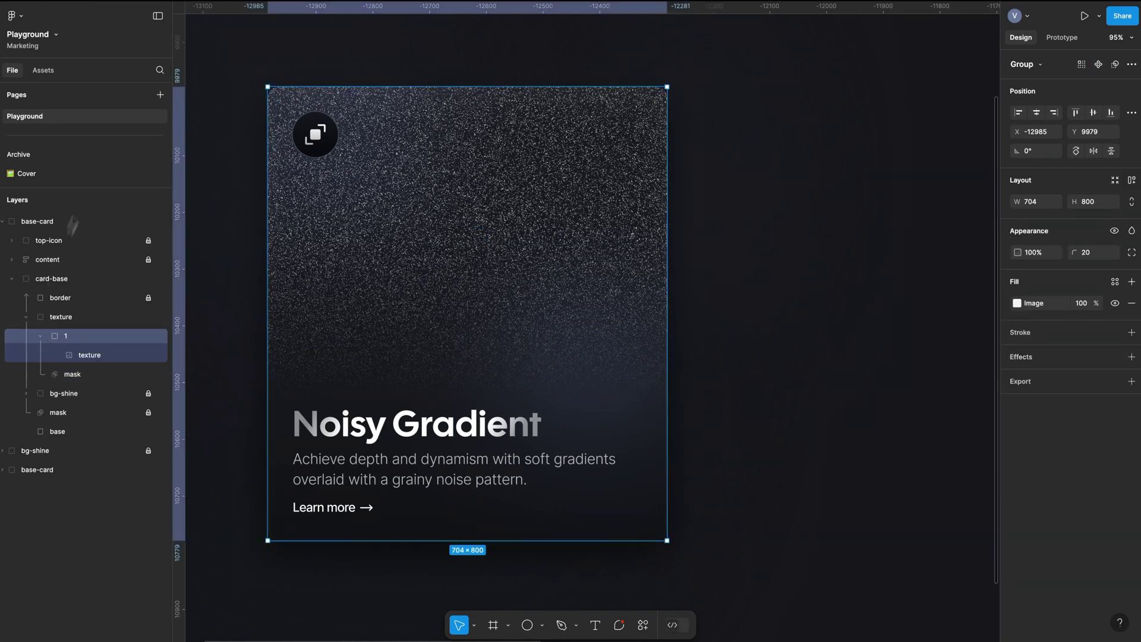
Draw an ellipse about 267 × 375 near the card's right edge and place it above the texture layer in group 1
left_click(542, 626)
left_click(565, 551)
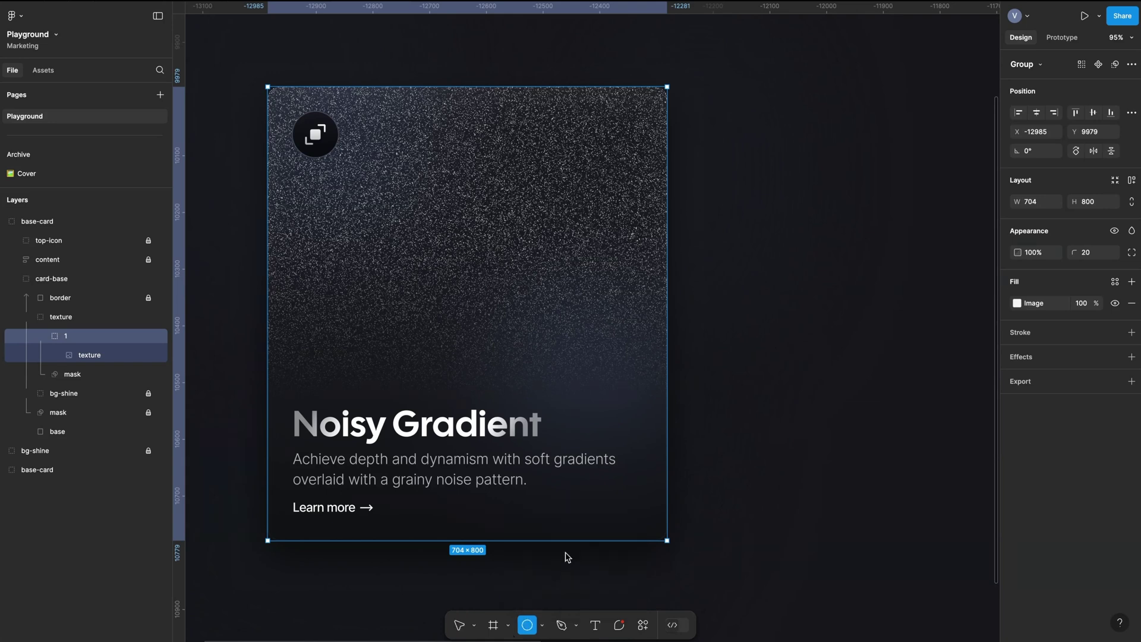
left_click_drag(534, 197, 685, 410)
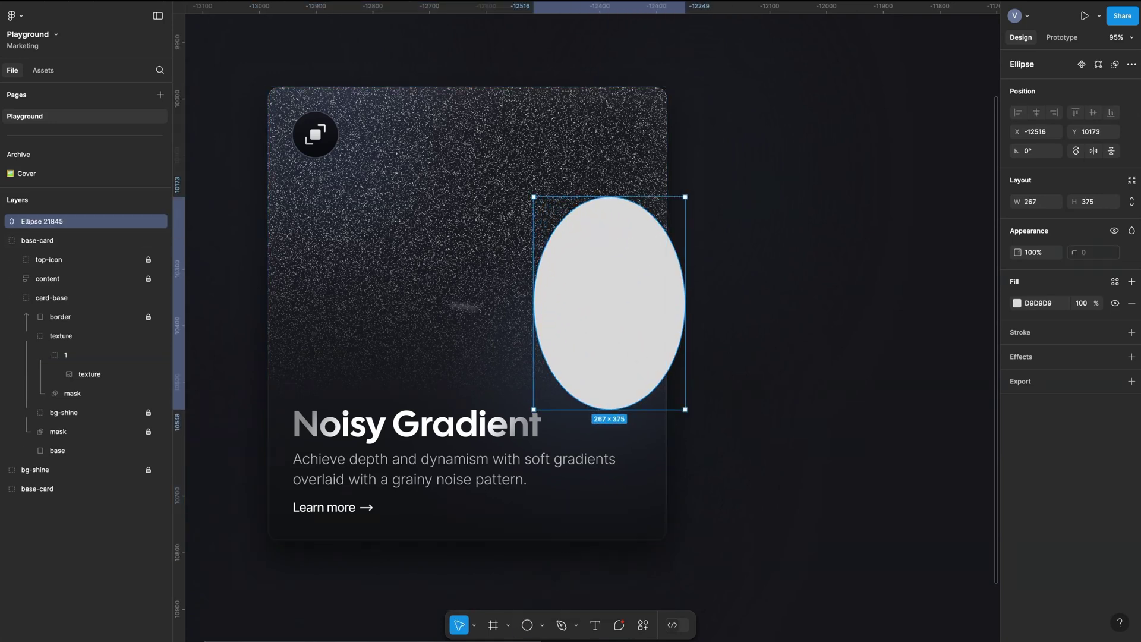
left_click_drag(109, 371, 111, 372)
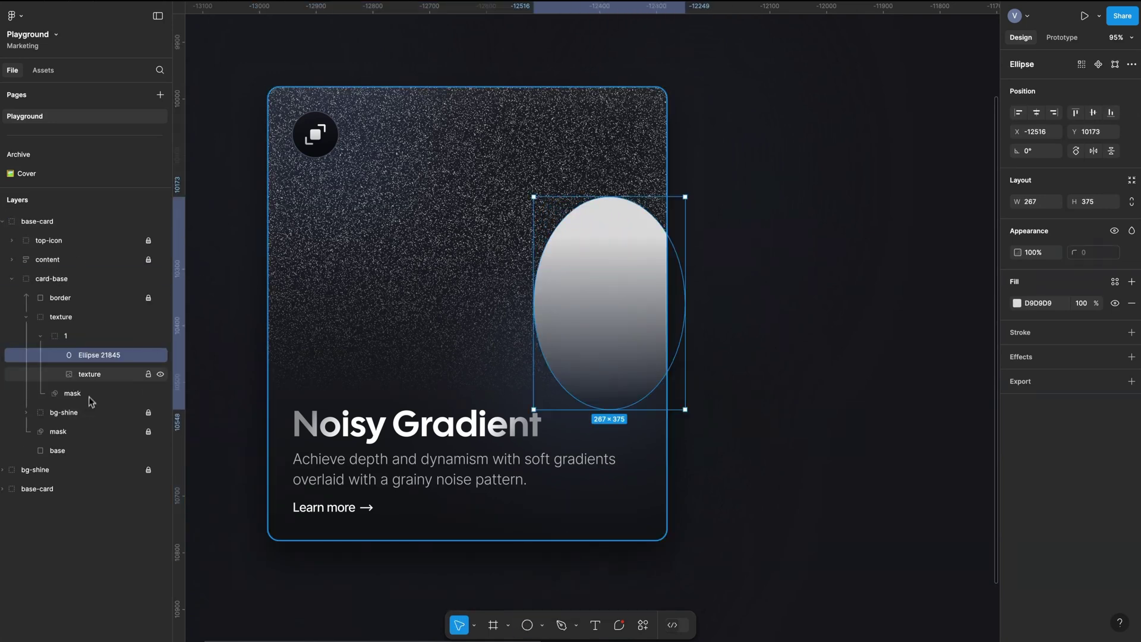
Give the ellipse a layer blur of 200 and shift it to about X -12524, Y 10143
left_click(1131, 356)
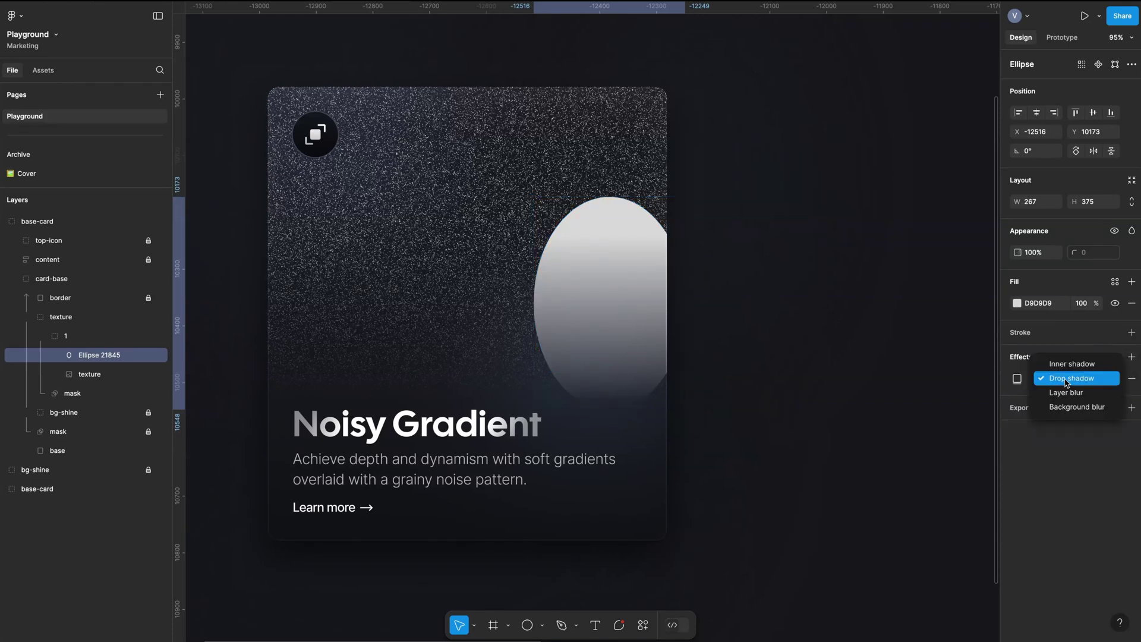
left_click(1055, 390)
left_click(1017, 380)
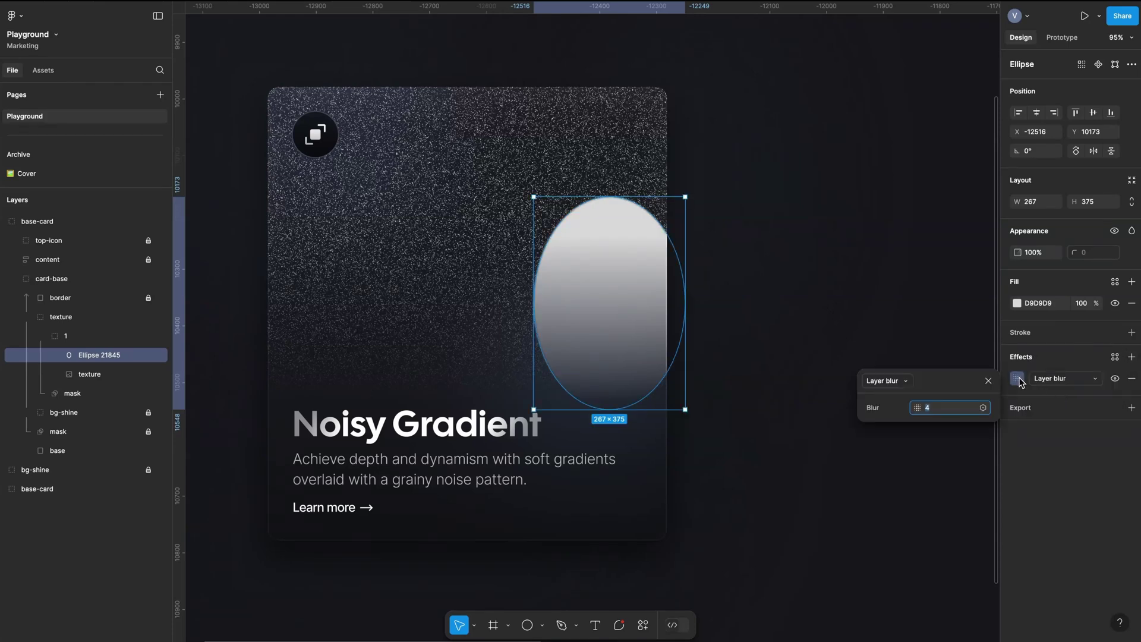
key("Return")
left_click_drag(601, 313, 597, 296)
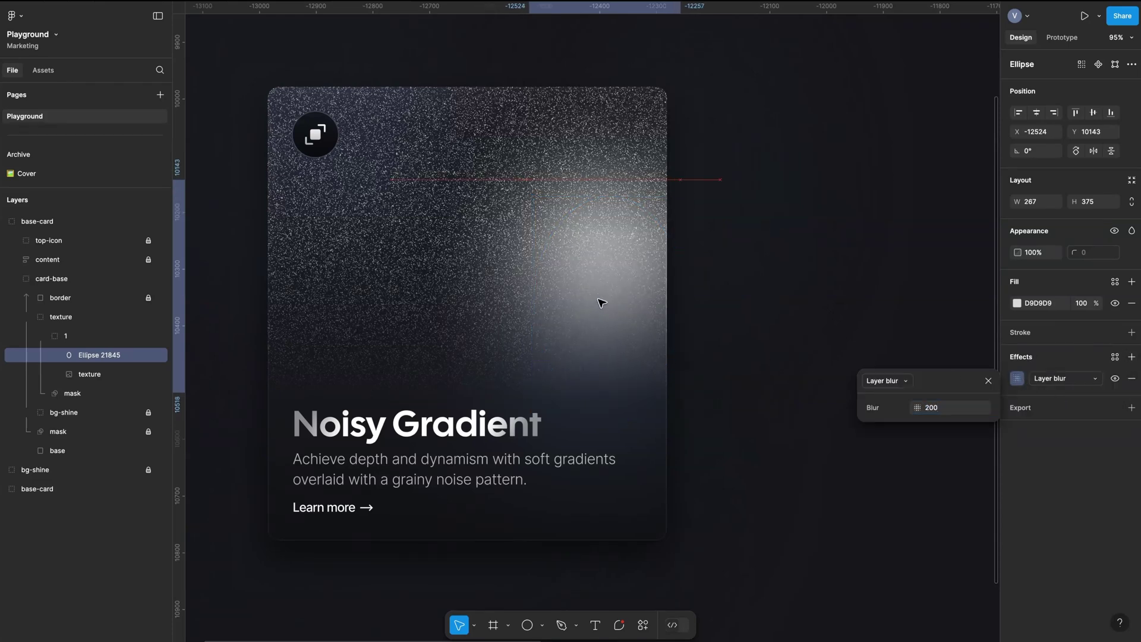
Use the texture layer in group 1 as a mask for the blurred ellipse
left_click(131, 377)
right_click(130, 377)
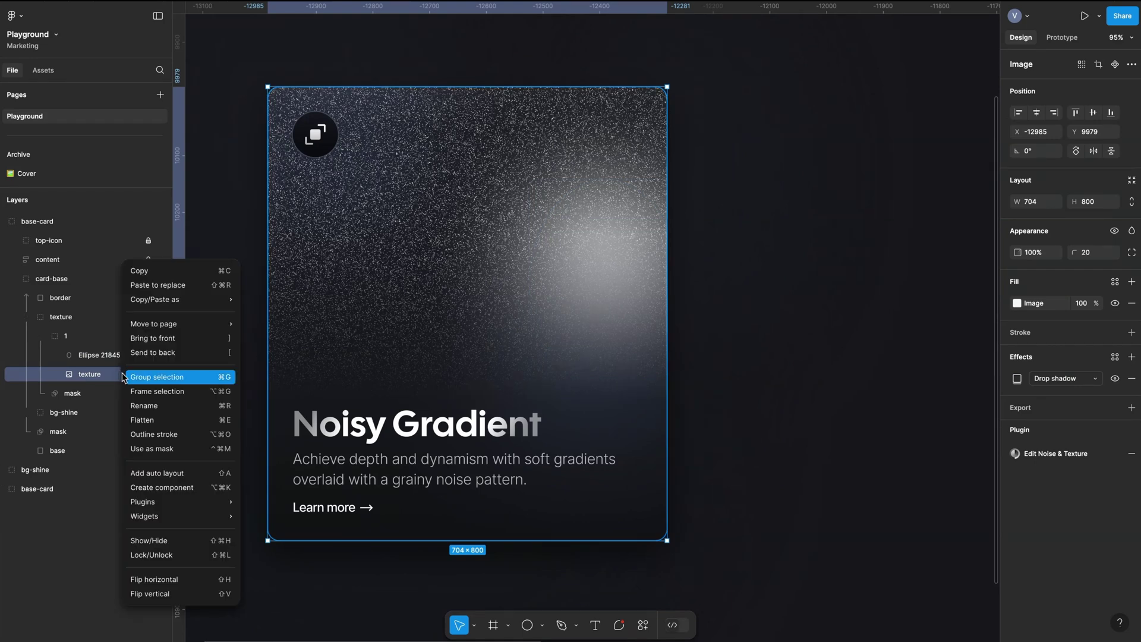
left_click(153, 438)
Change the ellipse's fill to 97A1DE and move it to about X -12533, Y 10179
left_click(95, 355)
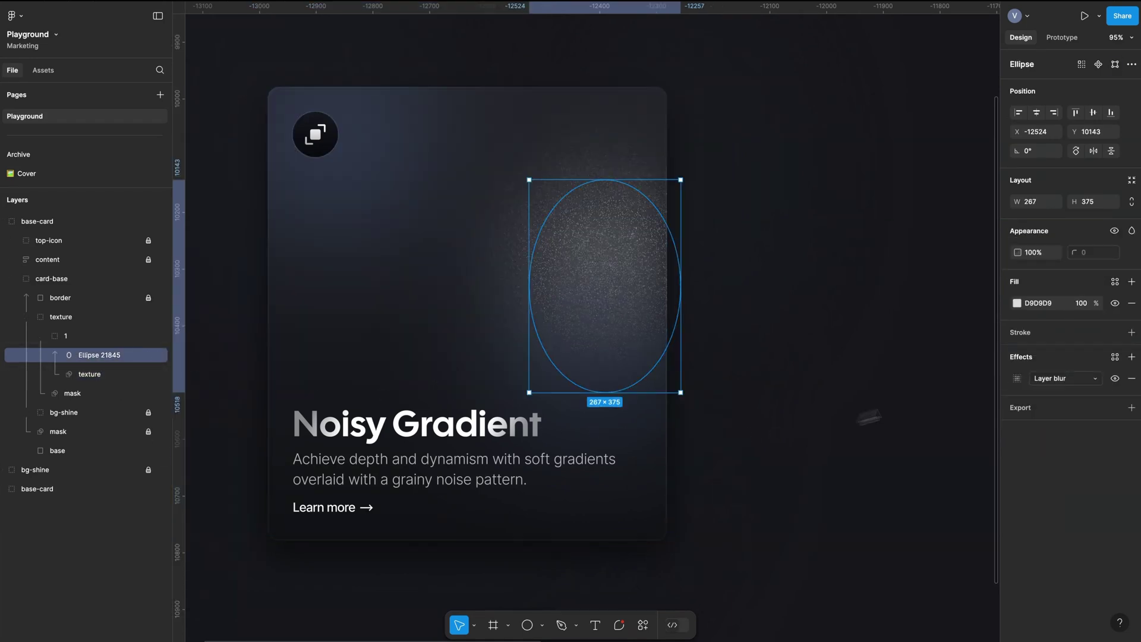
left_click(1017, 304)
left_click(932, 380)
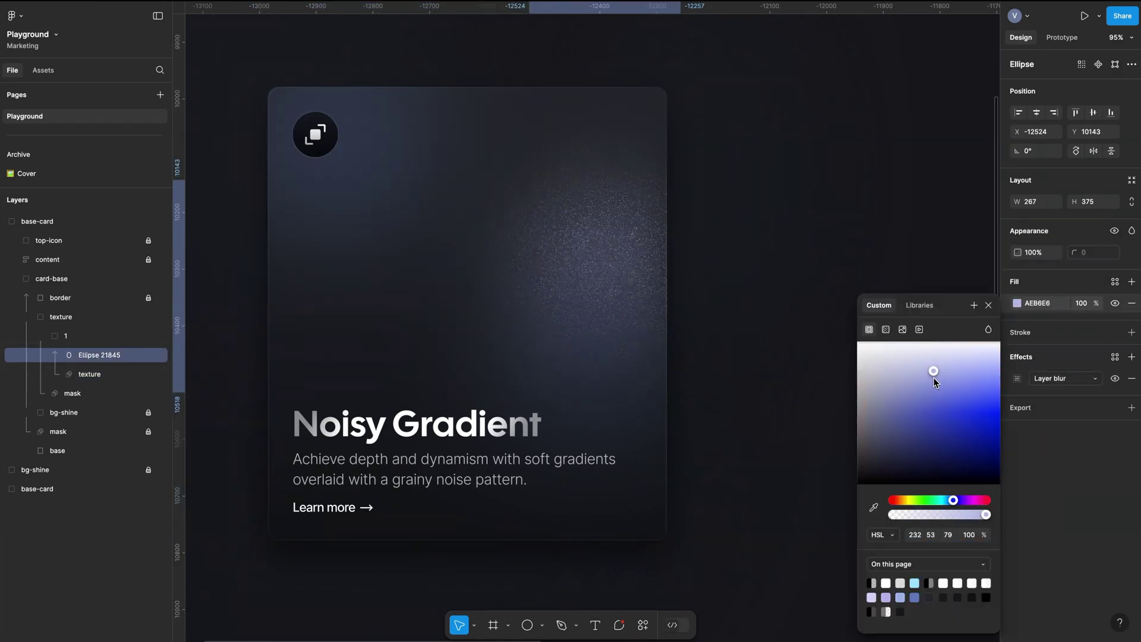
left_click_drag(610, 288, 609, 300)
left_click(988, 306)
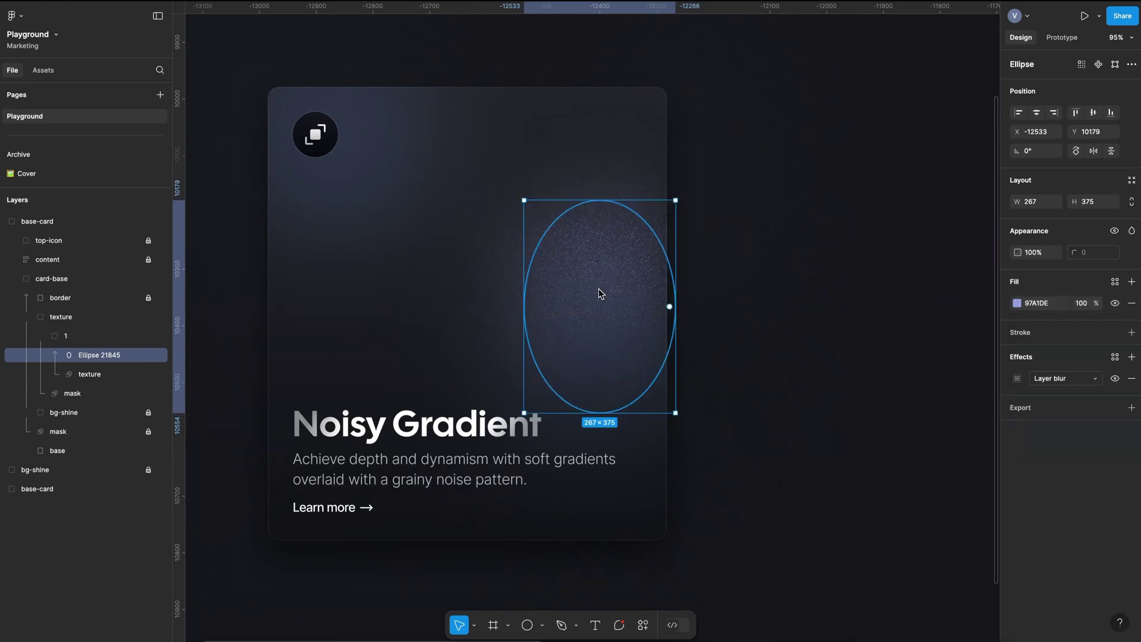
Duplicate the ellipse to the card's upper-left corner and set the opacity of both ellipses to 60%
left_click_drag(604, 298, 349, 185, "alt")
left_click(118, 375, "shift")
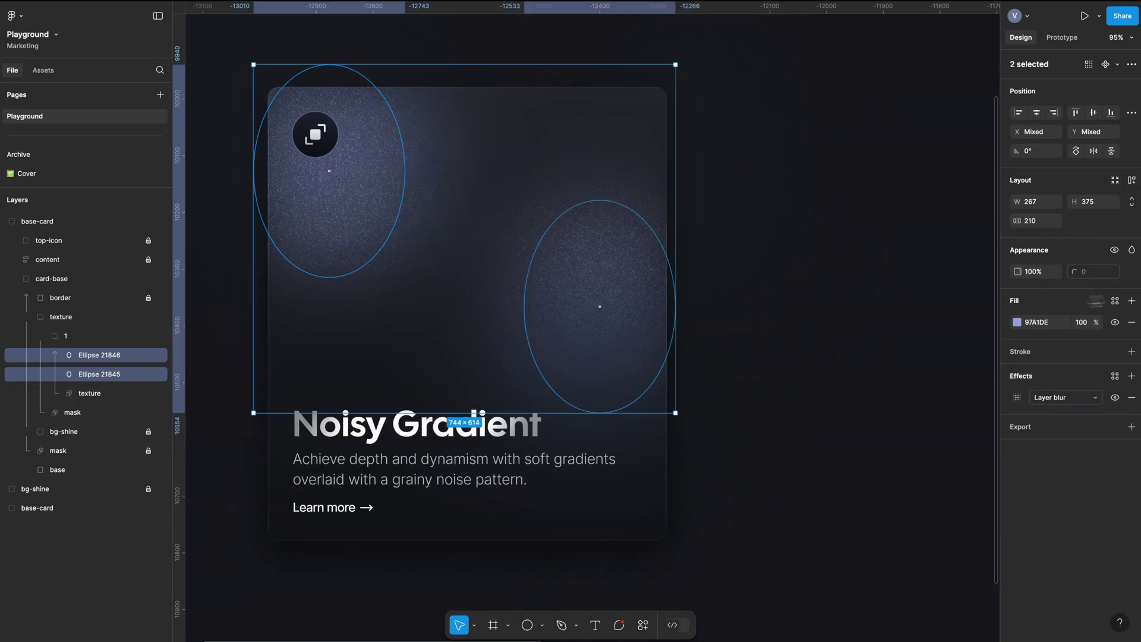
type("60")
key("Return")
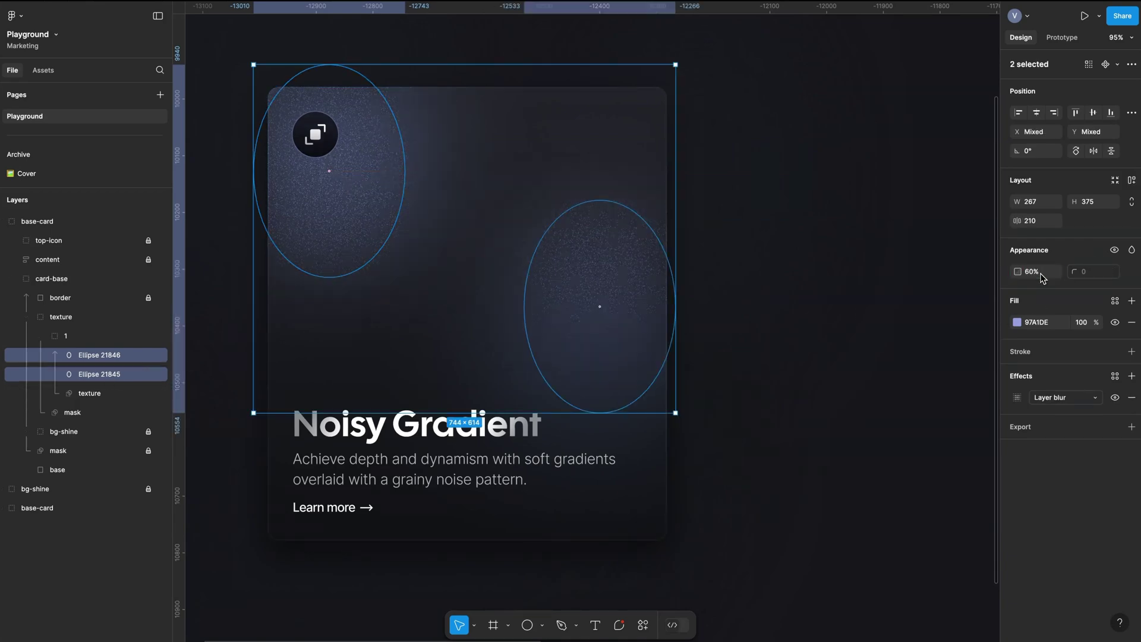
Duplicate group 1 and name the copy 2
left_click(69, 342)
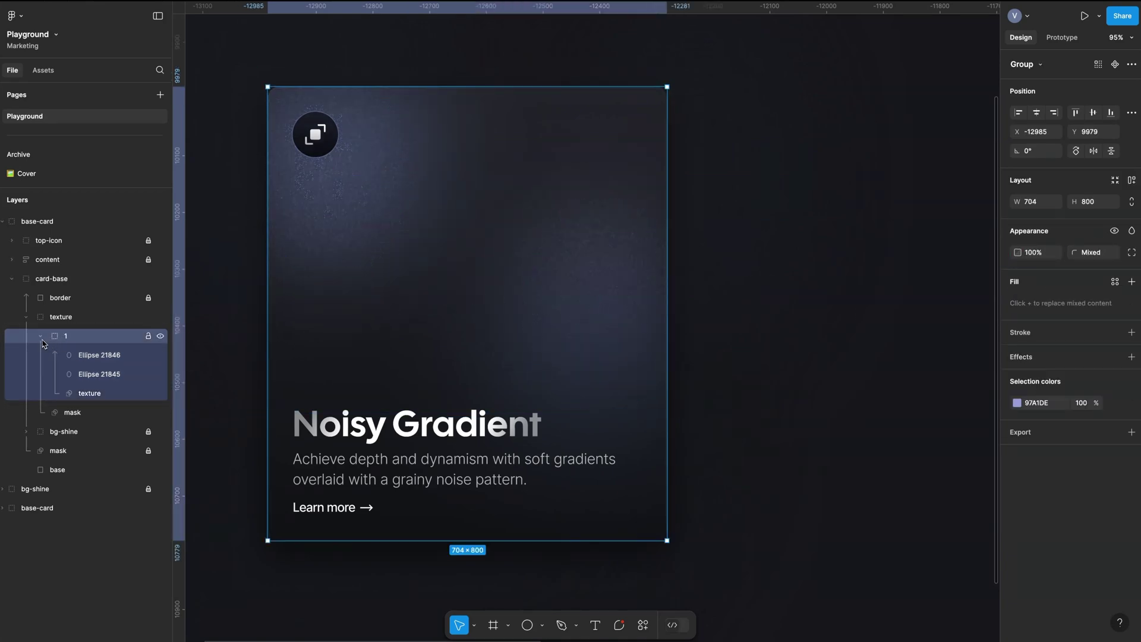
key("ctrl+d")
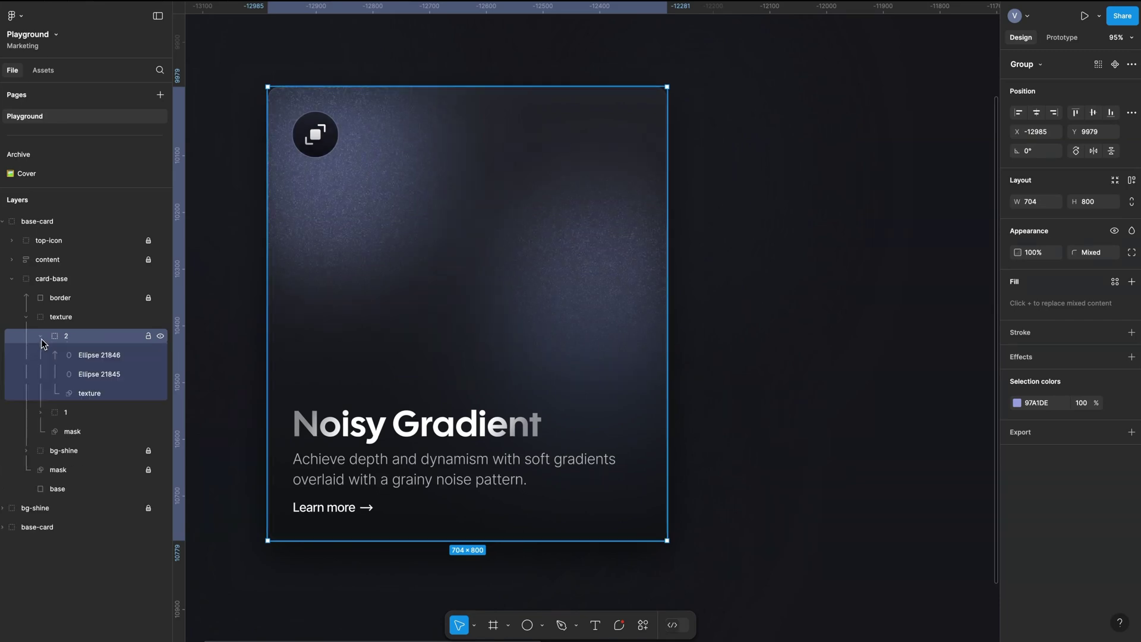
Set the layer blur of both ellipses in group 2 to 90 and their fill to D7DCF8
left_click(94, 357)
left_click(94, 381, "shift")
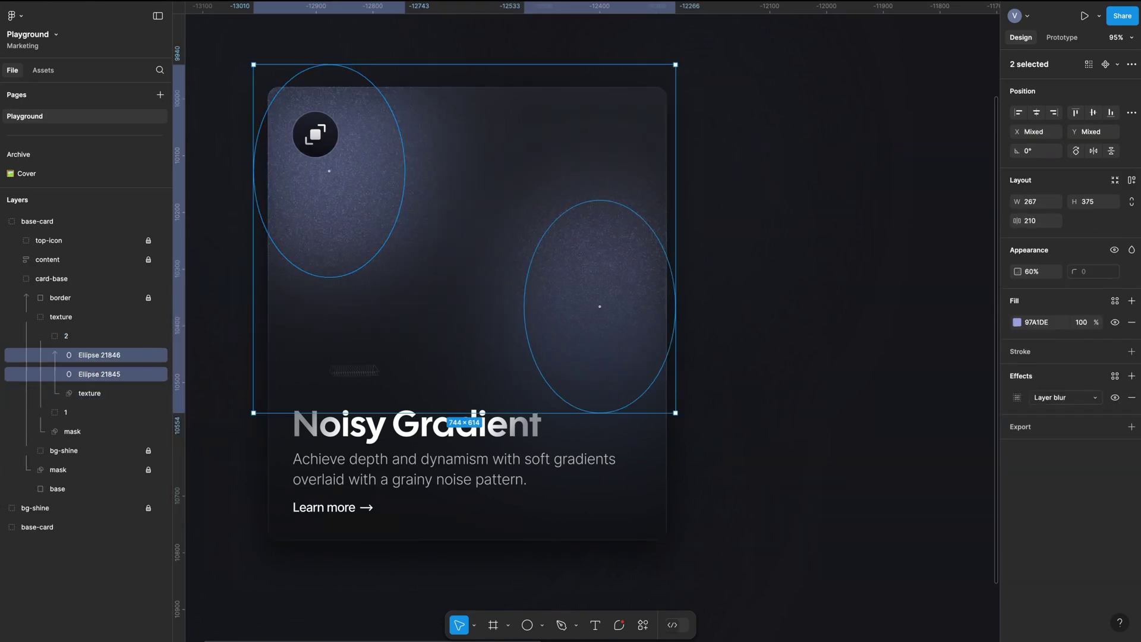
left_click(1017, 397)
type("90")
key("Return")
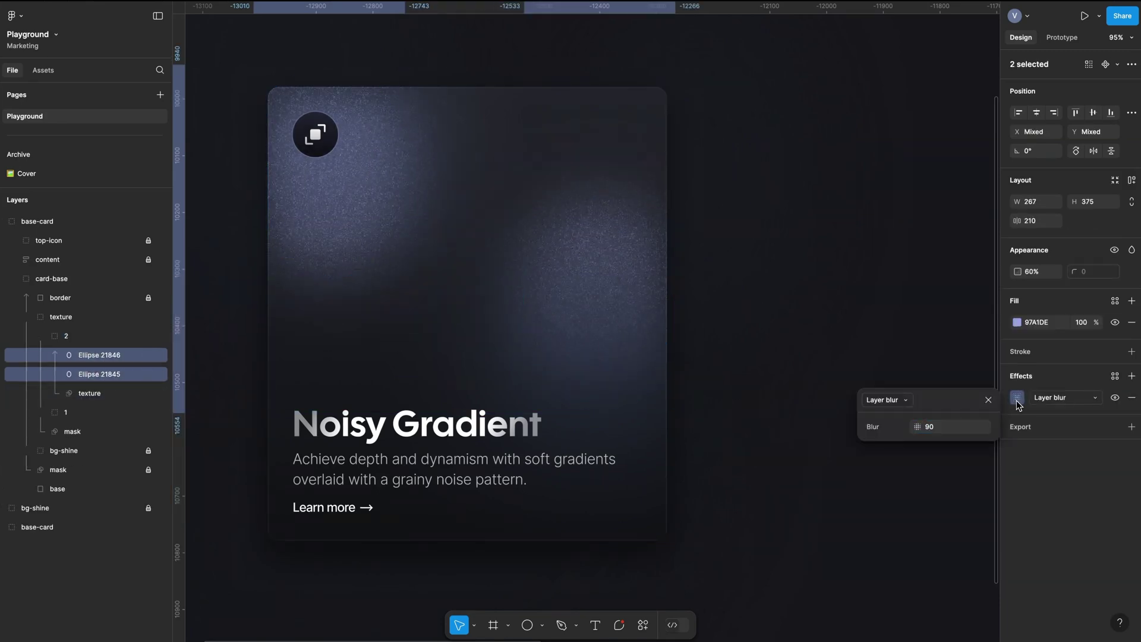
left_click(1018, 323)
left_click(956, 359)
Shrink group 2's right ellipse to about 175 × 247 and its upper-left ellipse to about 149 × 209, and shift both slightly down
left_click(94, 359)
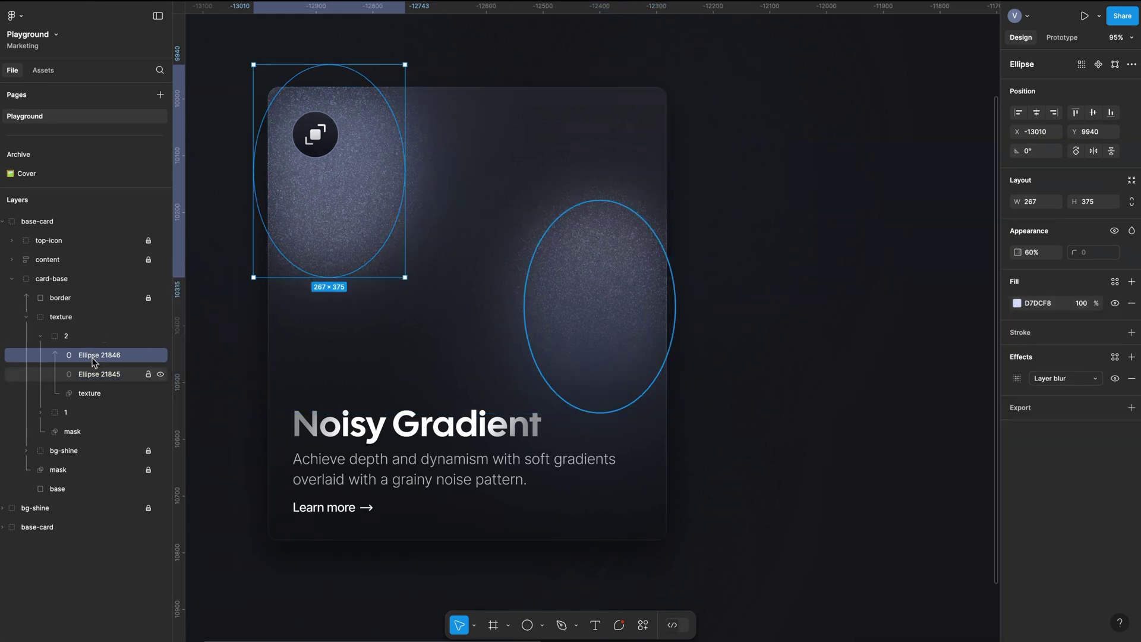
left_click(94, 374)
left_click_drag(675, 200, 649, 237)
mouse_move(604, 300)
left_mouse_down()
mouse_move(640, 310)
mouse_move(607, 318)
left_mouse_up()
left_click(94, 355)
left_click_drag(406, 64, 372, 112)
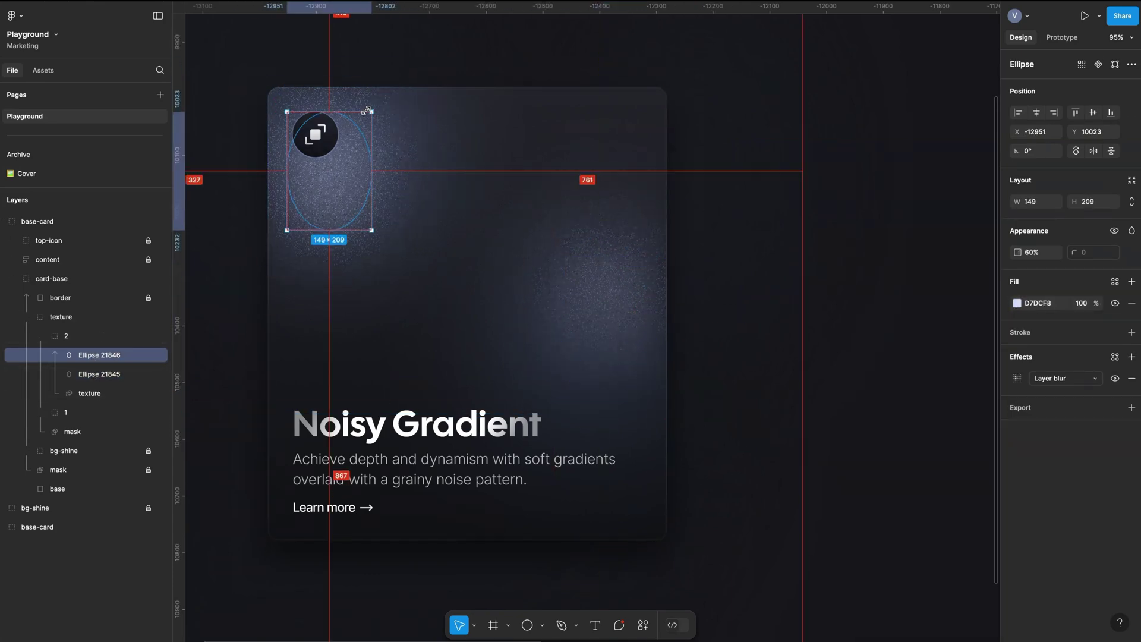
left_click_drag(341, 189, 349, 212)
Enlarge the upper-left ellipse in group 1 and stretch its right ellipse upward to about 267 × 445
left_click(40, 336)
left_click(40, 355)
left_click(82, 378)
left_click_drag(406, 278, 438, 316)
left_click(94, 393)
left_click_drag(619, 199, 619, 161)
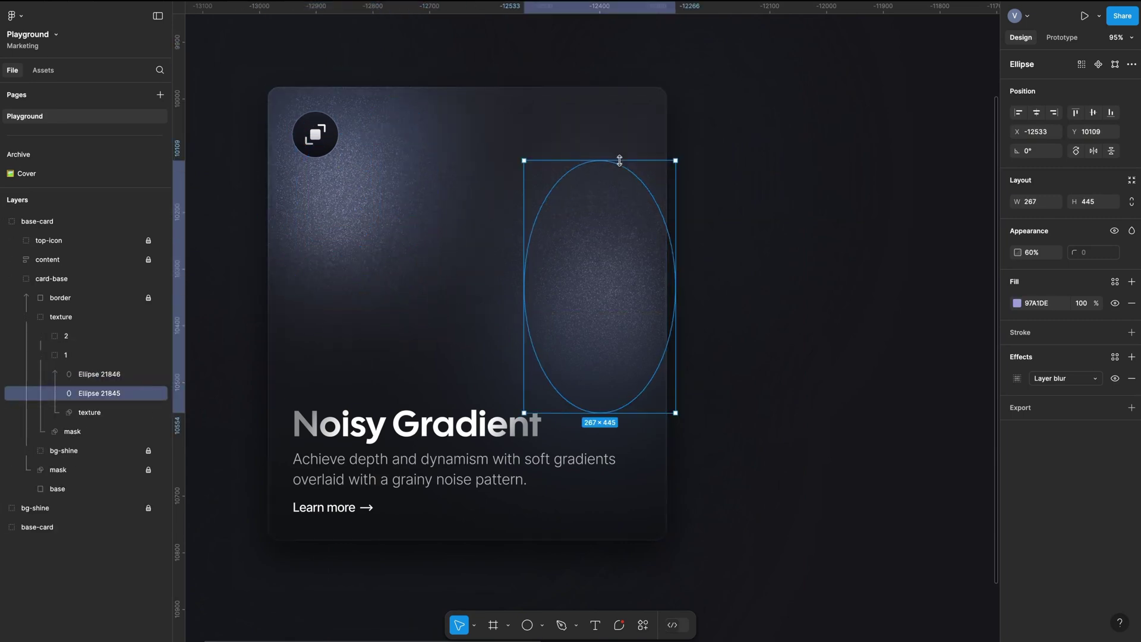
left_click(823, 152)
Change the fill of group 2's upper-left ellipse to A0ABEF
left_click(40, 354)
left_click(40, 336)
left_click(94, 355)
left_click(1017, 304)
left_click(1017, 378)
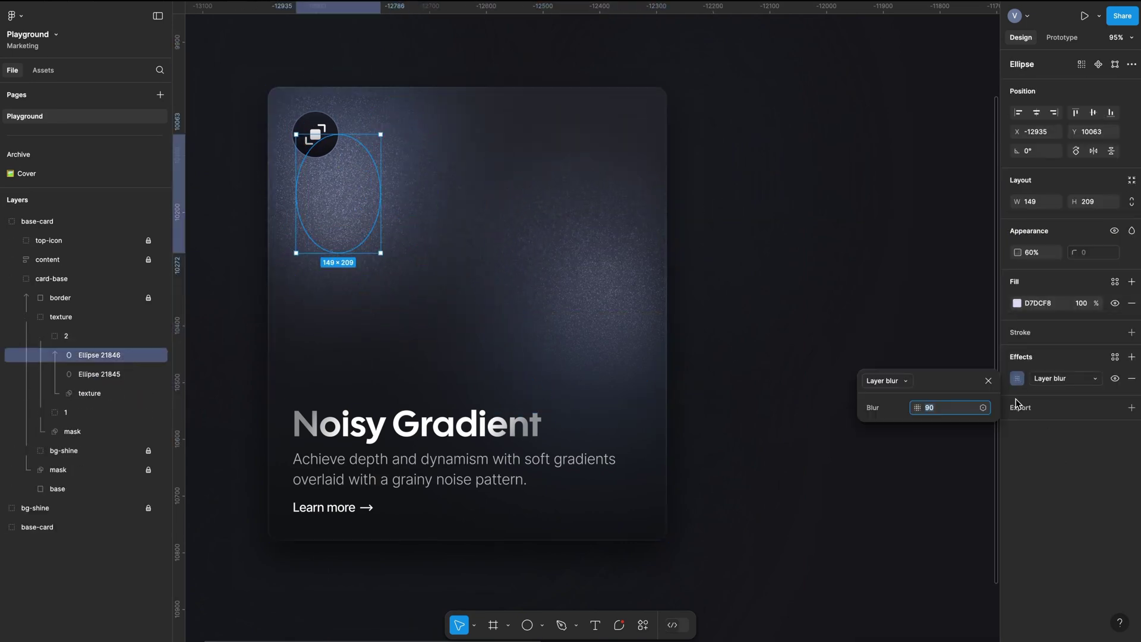
left_click(1017, 303)
left_click(960, 371)
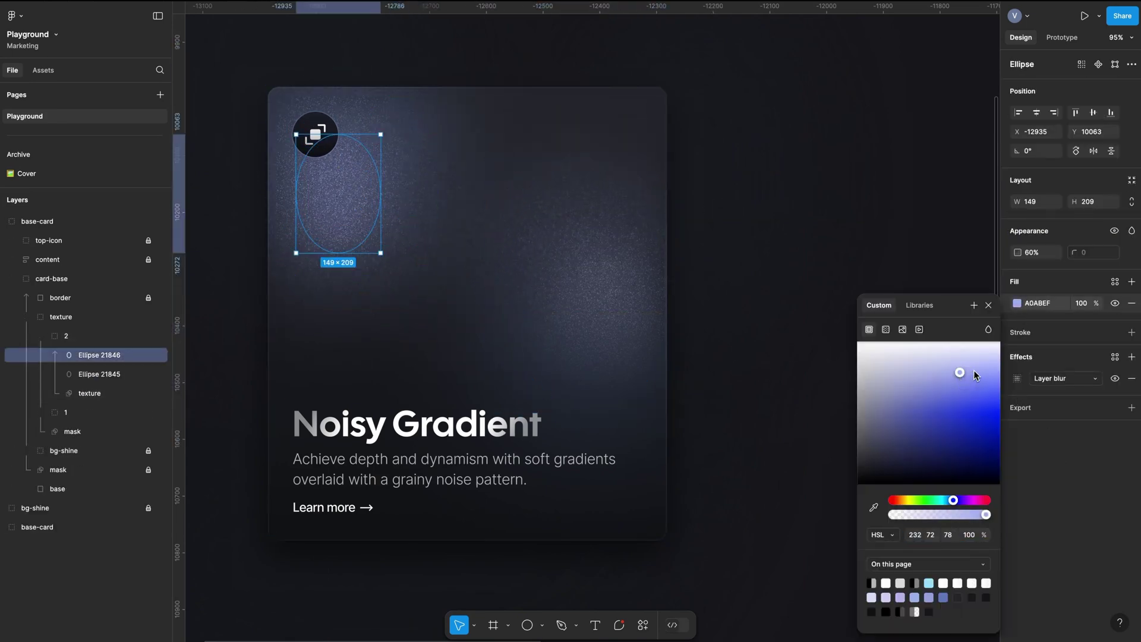
Move group 2's right ellipse to about X -12456, Y 10231 and change its fill to BCC4F4
left_click(104, 373)
left_click_drag(605, 327, 617, 298)
left_click(1017, 303)
left_click_drag(984, 362, 957, 347)
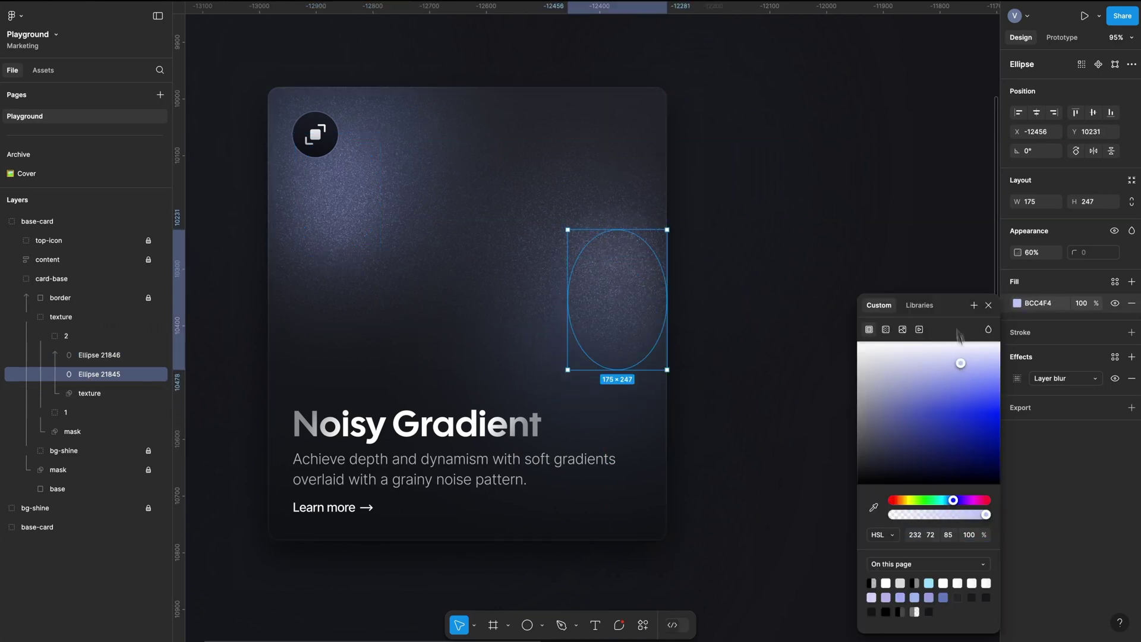
left_click(797, 351)
Extend the mask's linear gradient by moving the D9D9D9 stop to 50% and the 737373 stop to about 83%
left_click(73, 432)
left_click(1017, 349)
left_click_drag(477, 234, 477, 313)
left_click_drag(477, 404, 477, 466)
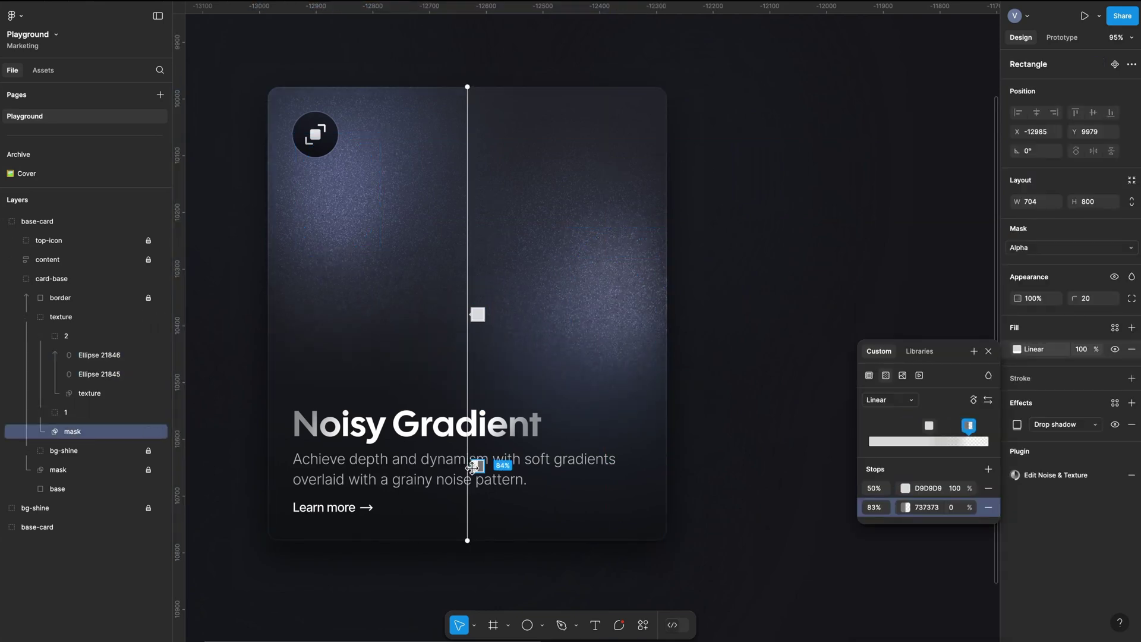
left_click(737, 46)
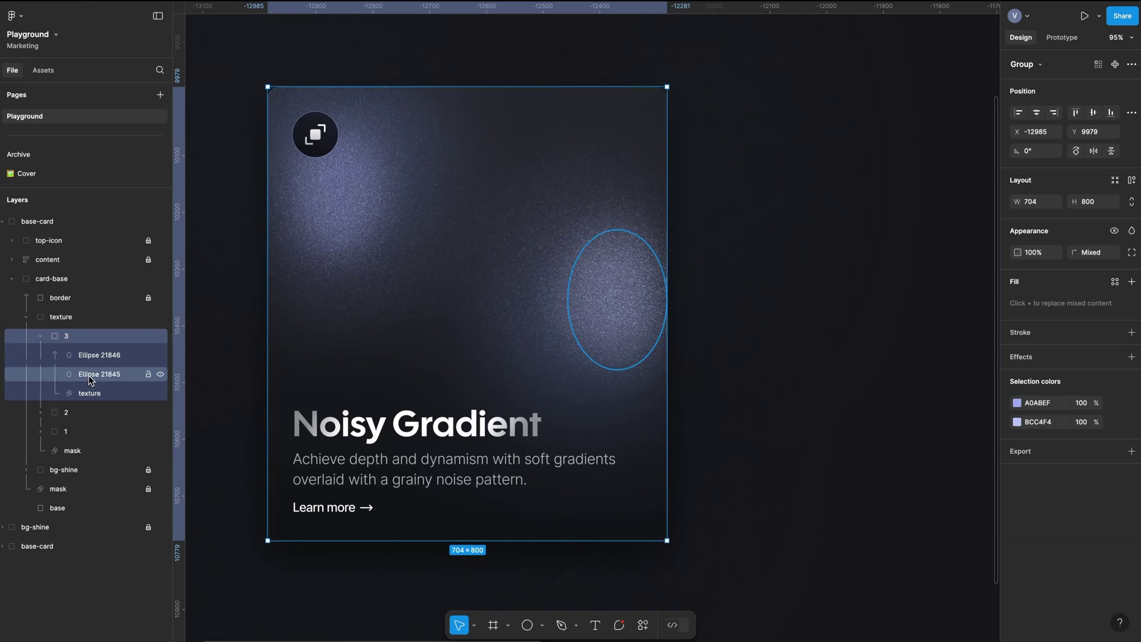
In the copy of group 2 named 3, fine-tune the texture's noise amount in Noise & Texture and close the plugin
left_click(89, 393)
left_click(1055, 475)
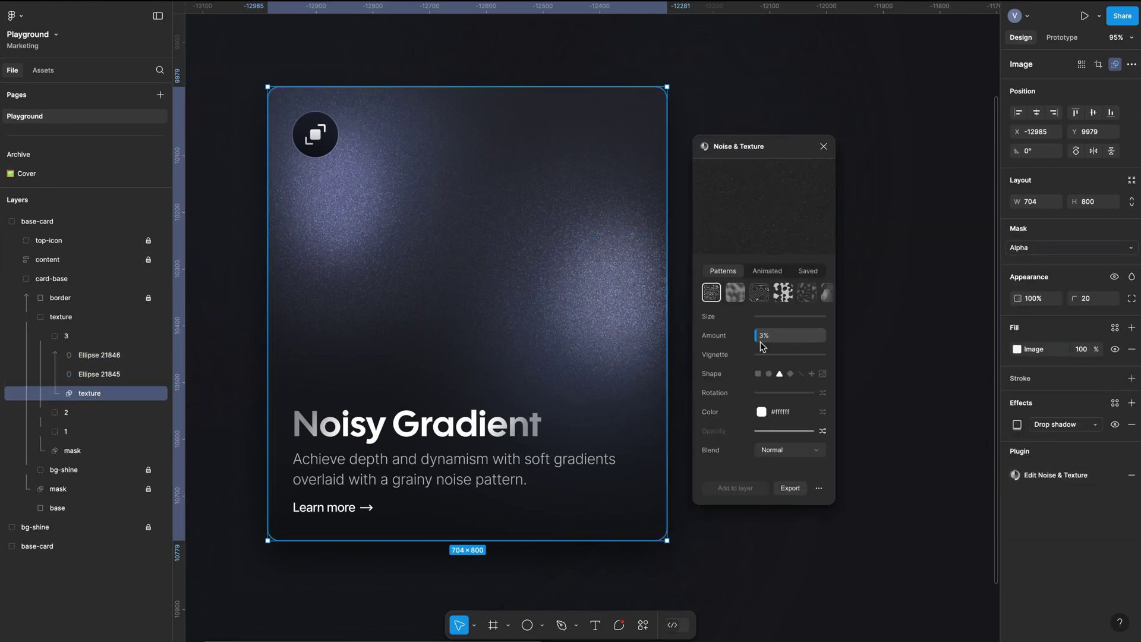
left_click_drag(760, 337, 761, 337)
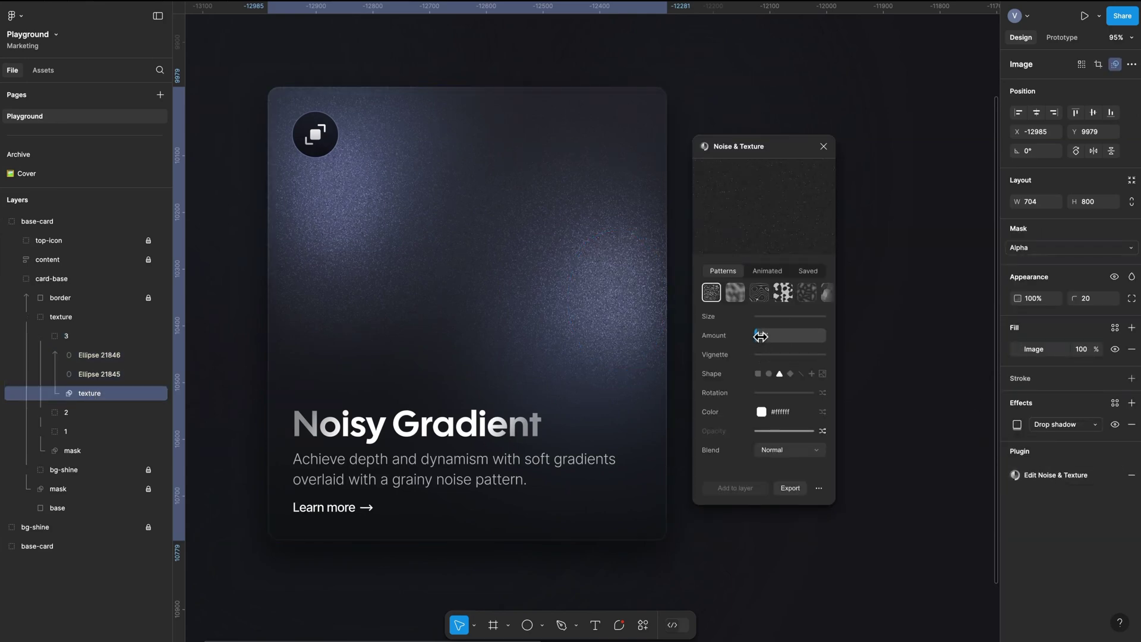
left_click(824, 146)
Change the fill of group 3's right ellipse to FFFFFF and move it to about X -12445, Y 10150
left_click(96, 376)
left_click(1017, 303)
left_click_drag(963, 360, 1015, 391)
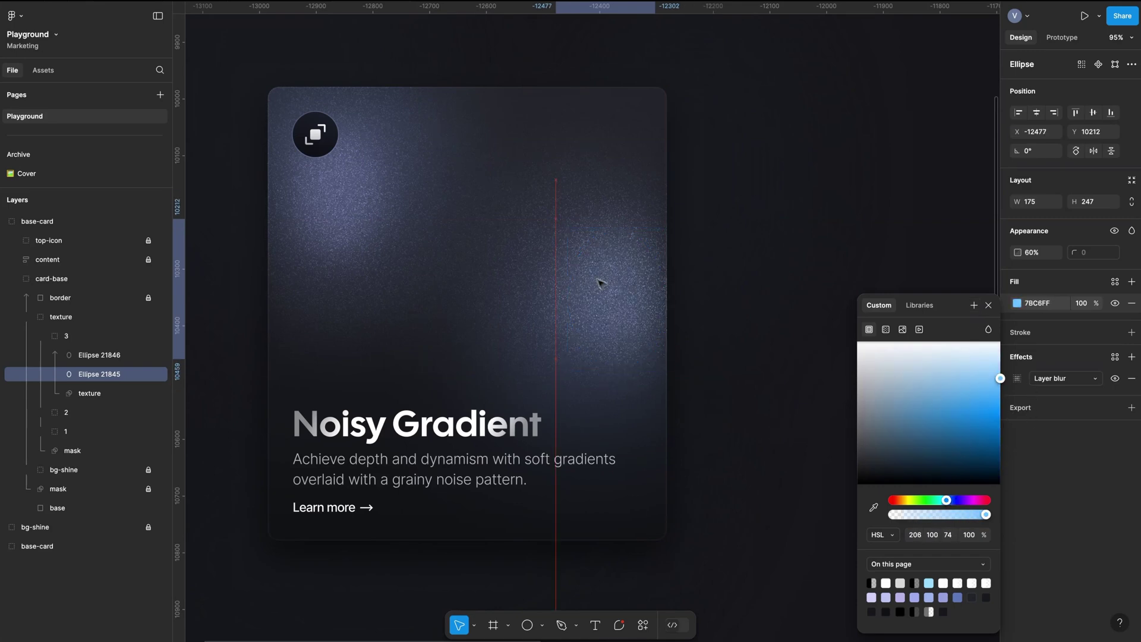
left_click_drag(600, 284, 606, 229)
left_click_drag(946, 500, 951, 500)
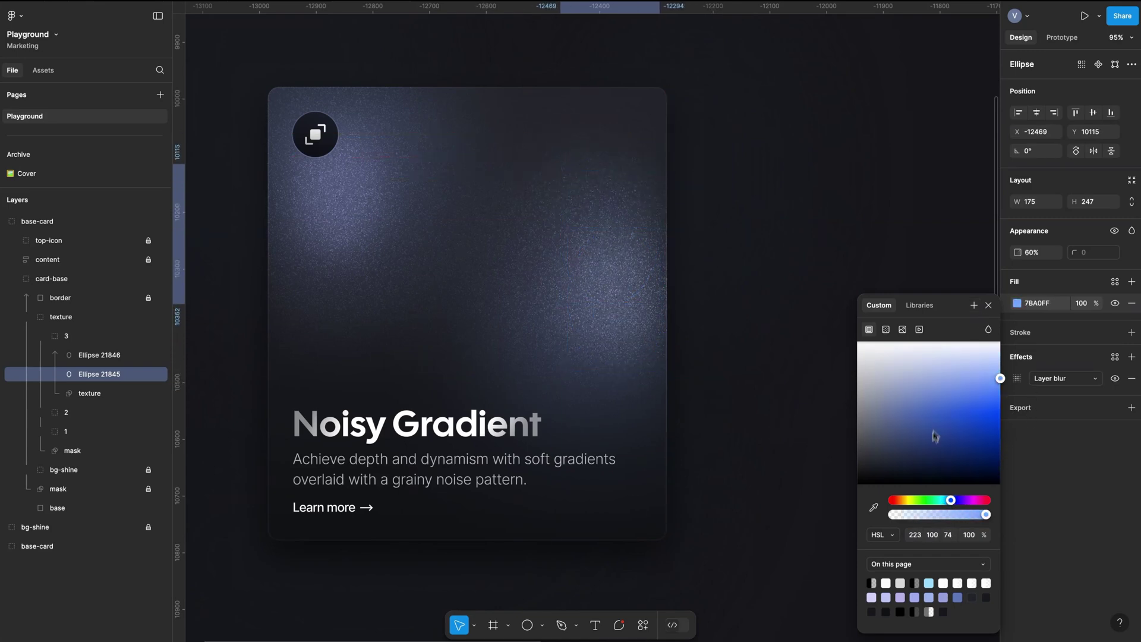
left_click_drag(934, 437, 1001, 338)
left_click_drag(609, 228, 622, 248)
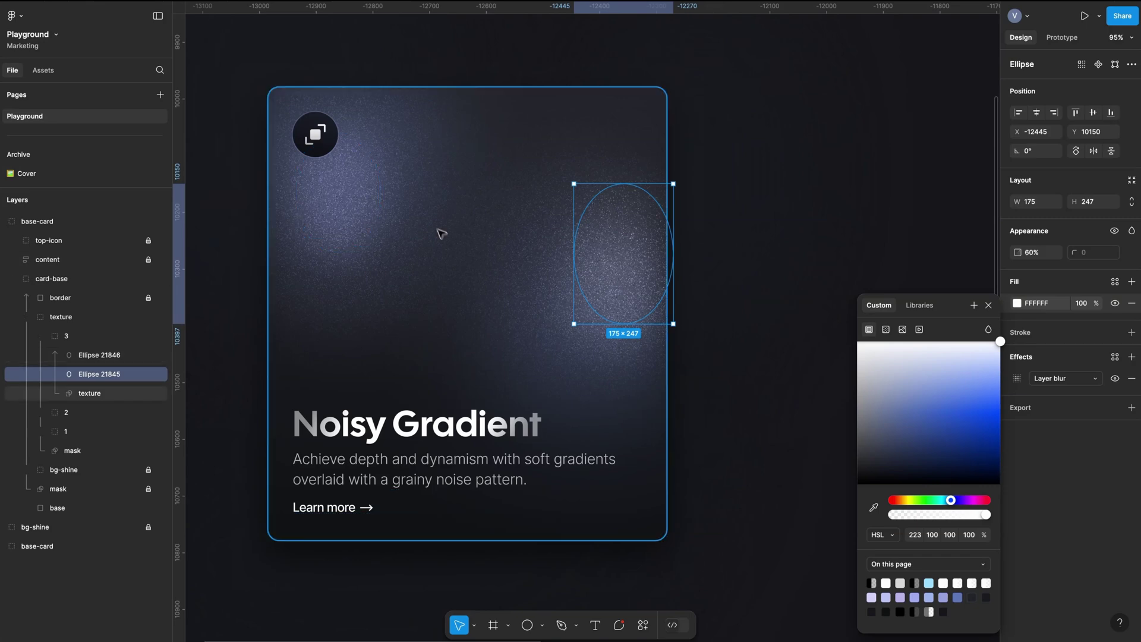
left_click(344, 184)
left_click(703, 63)
left_click(624, 301)
left_click(858, 154)
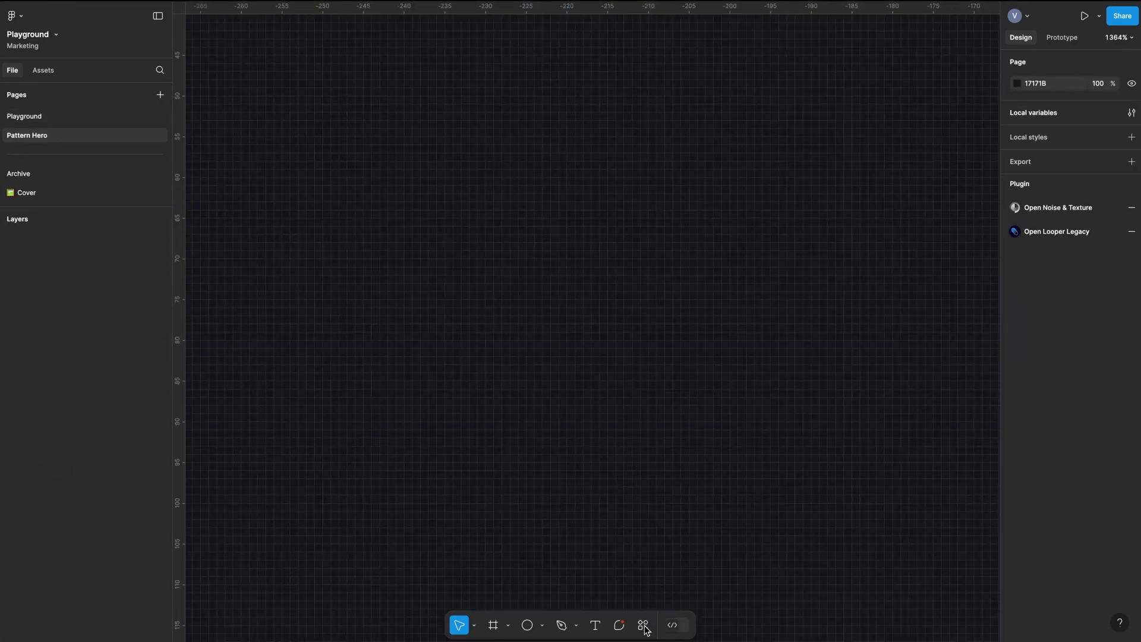
Find and open the Pattern Hero plugin on the Pattern Hero page
left_click(644, 626)
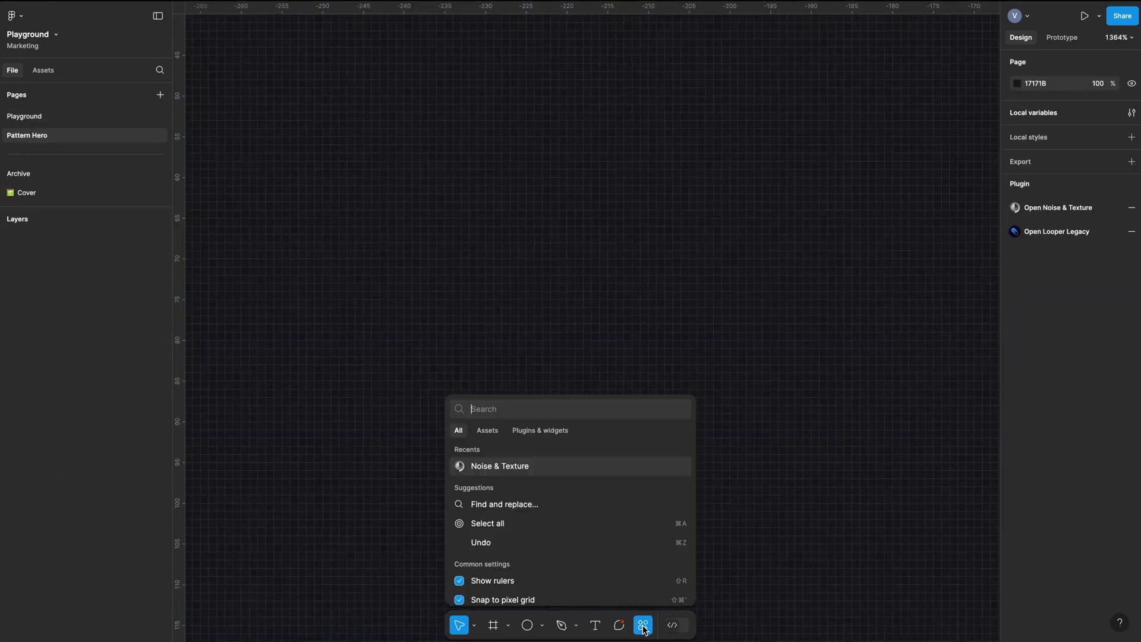
left_click(552, 432)
left_click(499, 491)
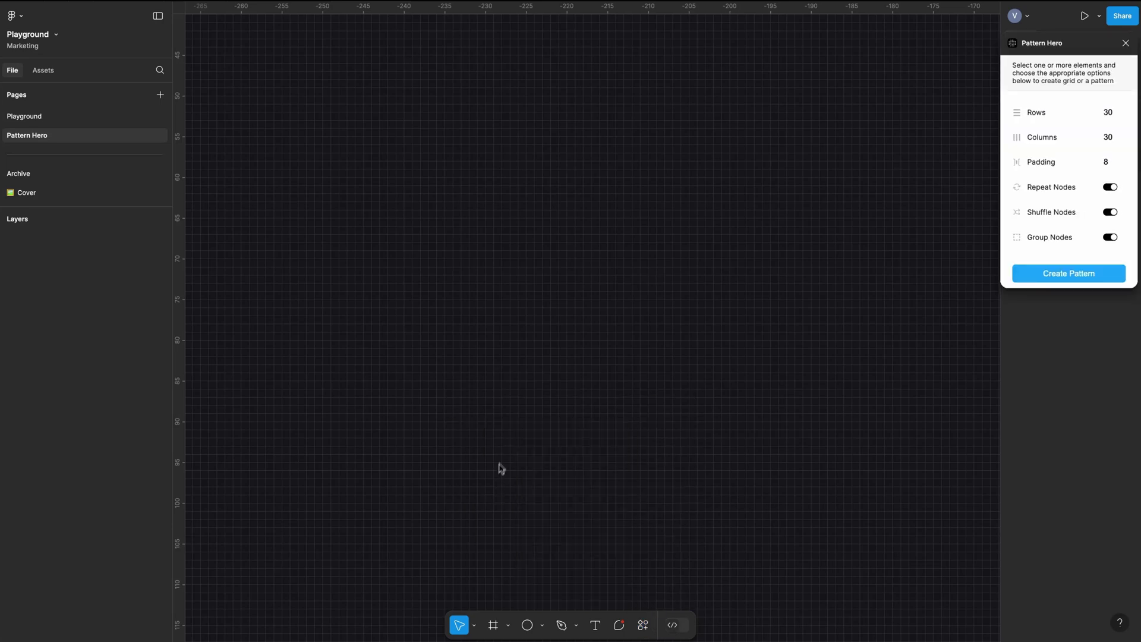
Draw a 5 × 5 rectangle on the canvas and set its fill to FFFFFF
left_click(542, 624)
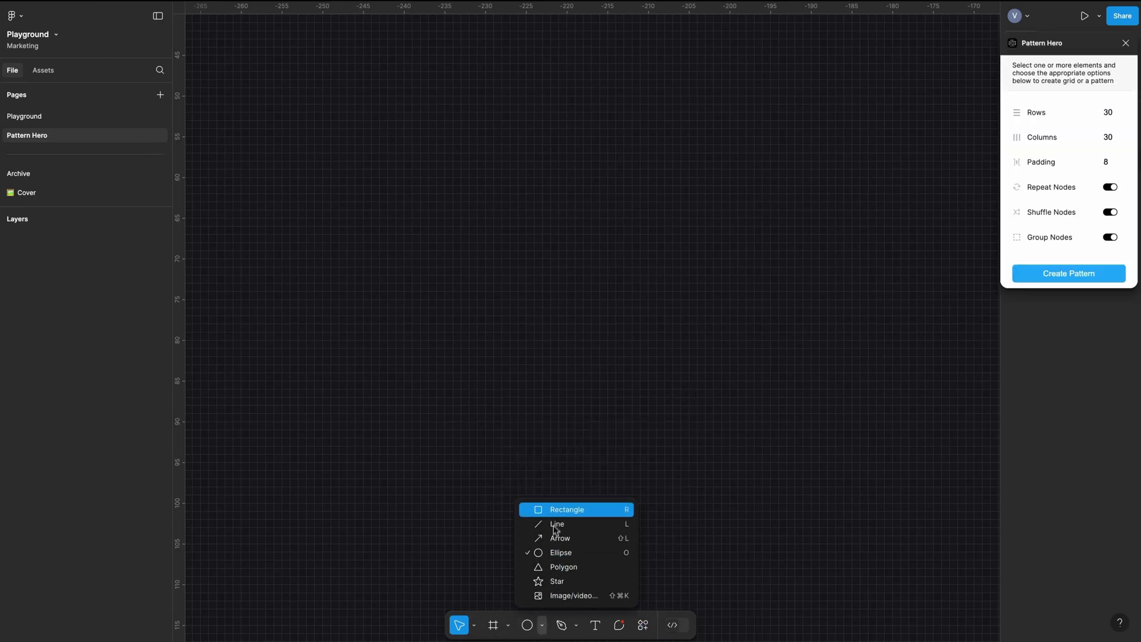
left_click(547, 508)
mouse_move(355, 226)
left_mouse_down()
mouse_move(405, 275)
mouse_move(378, 321)
left_mouse_up()
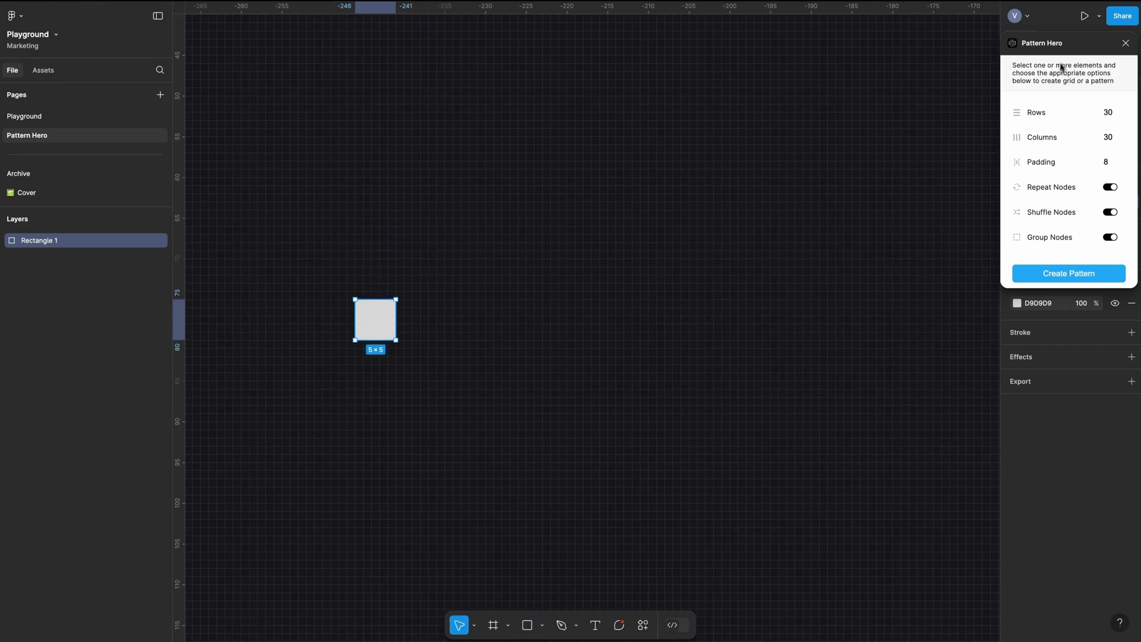
left_click_drag(1063, 44, 900, 93)
left_click(1019, 303)
left_click_drag(927, 380, 796, 316)
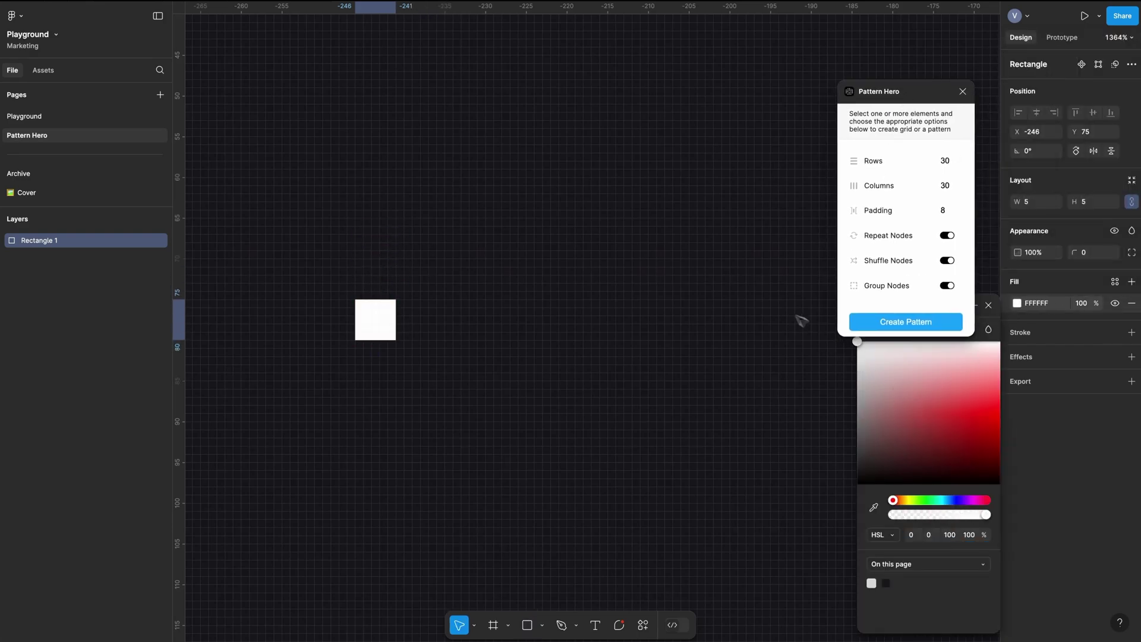
Duplicate the white square into a row of five with about 5 px gaps and lower the copies' opacity progressively down to 20%
left_click_drag(383, 323, 620, 336)
left_click_drag(663, 291, 367, 364)
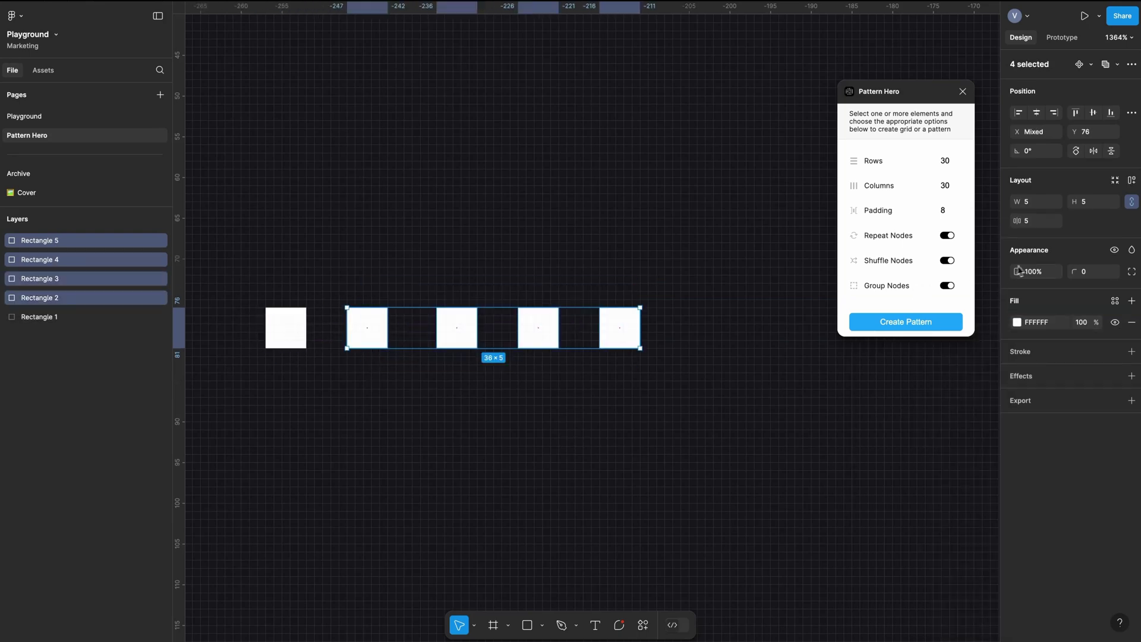
left_click(1037, 272)
key("shift+Down")
key("shift+Down")
left_click_drag(419, 283, 657, 377)
left_click(1037, 271)
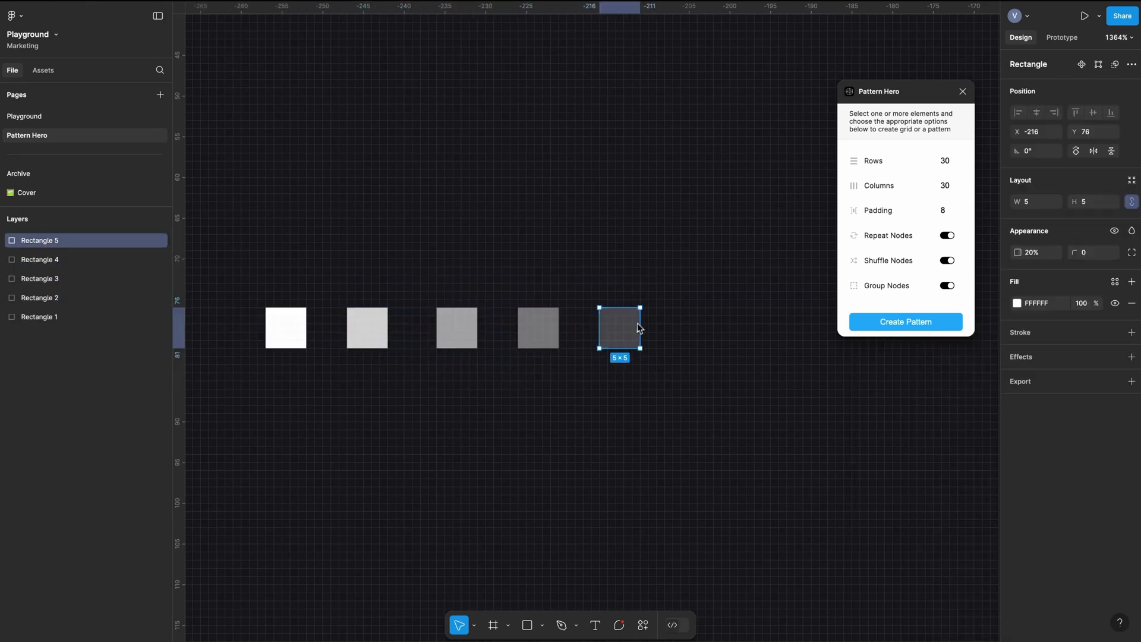
Add a sixth square at the end of the row, at X -206, and set its opacity to 10%
left_click_drag(617, 335, 689, 336, "alt")
key("shift+Down")
key("shift+Down")
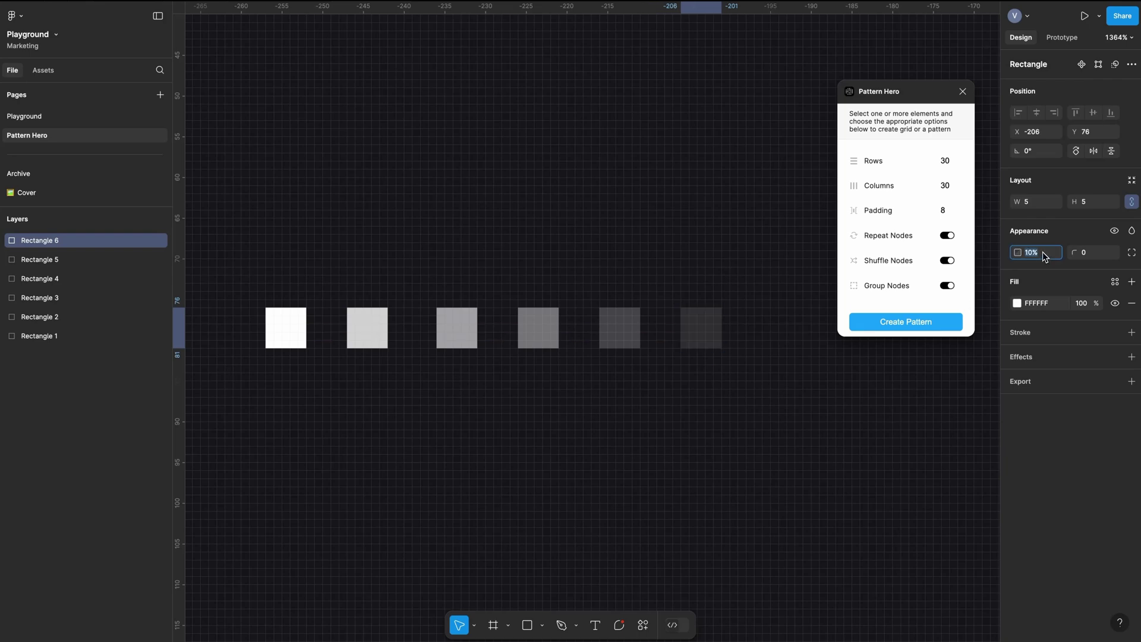
Generate a pattern from all six squares with 60 rows, 60 columns and padding 8, and close Pattern Hero
left_click(772, 316)
key("super+a")
left_click_drag(945, 161, 923, 163)
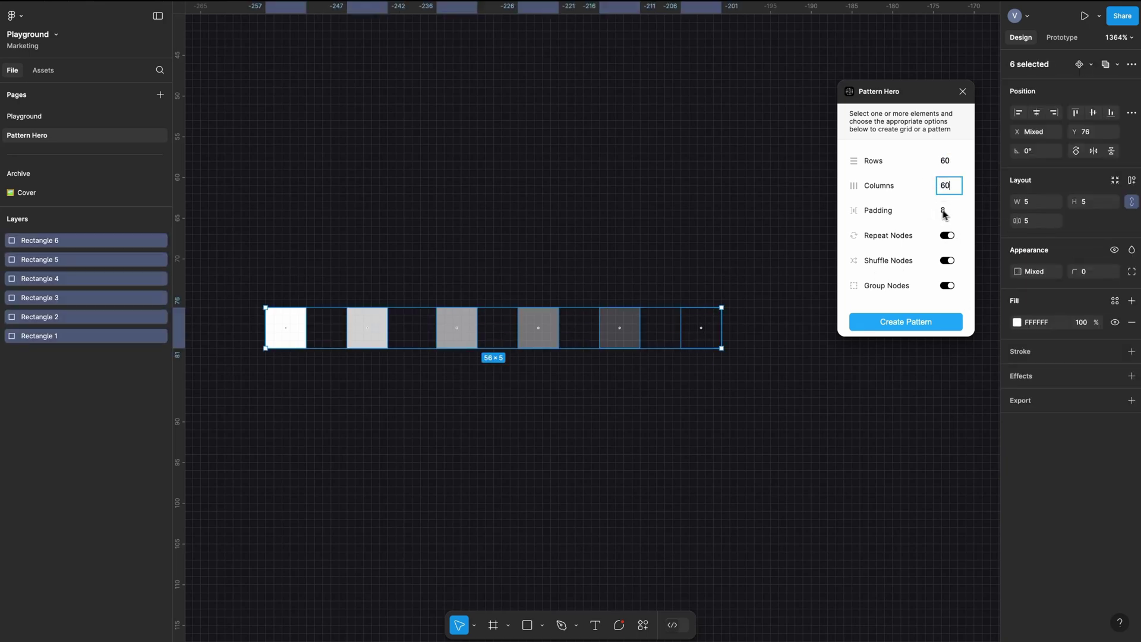
left_click(964, 93)
Try stretching the generated pattern group wider from its right edge, and undo the resize
scroll(757, 214, "down", 3)
scroll(757, 214, "right", 2)
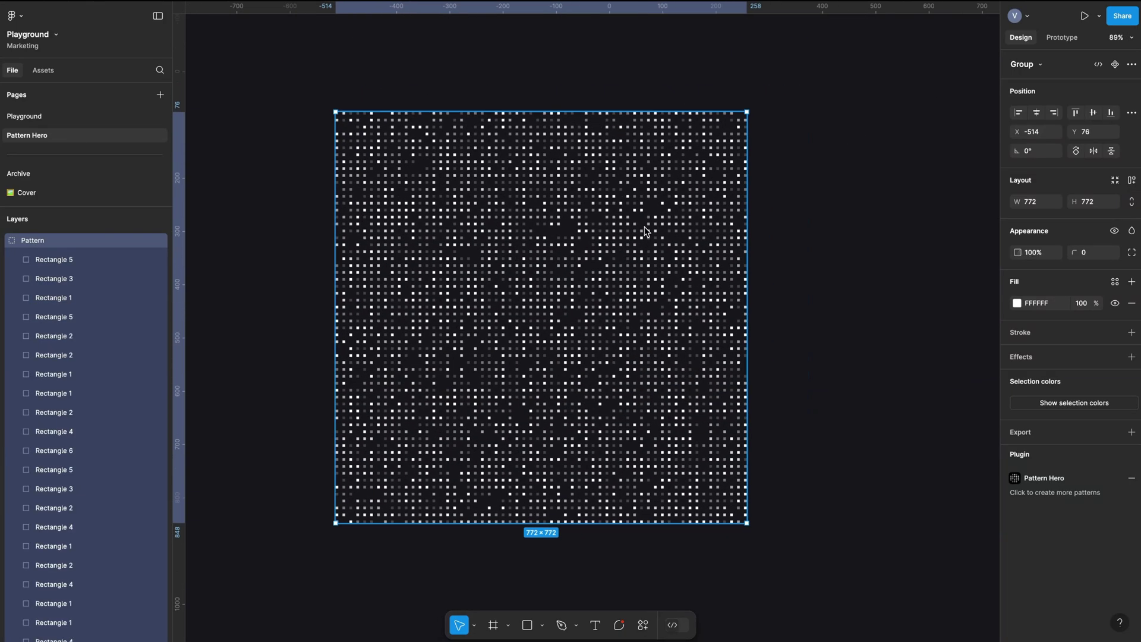
left_click_drag(747, 196, 910, 194)
key("ctrl+z")
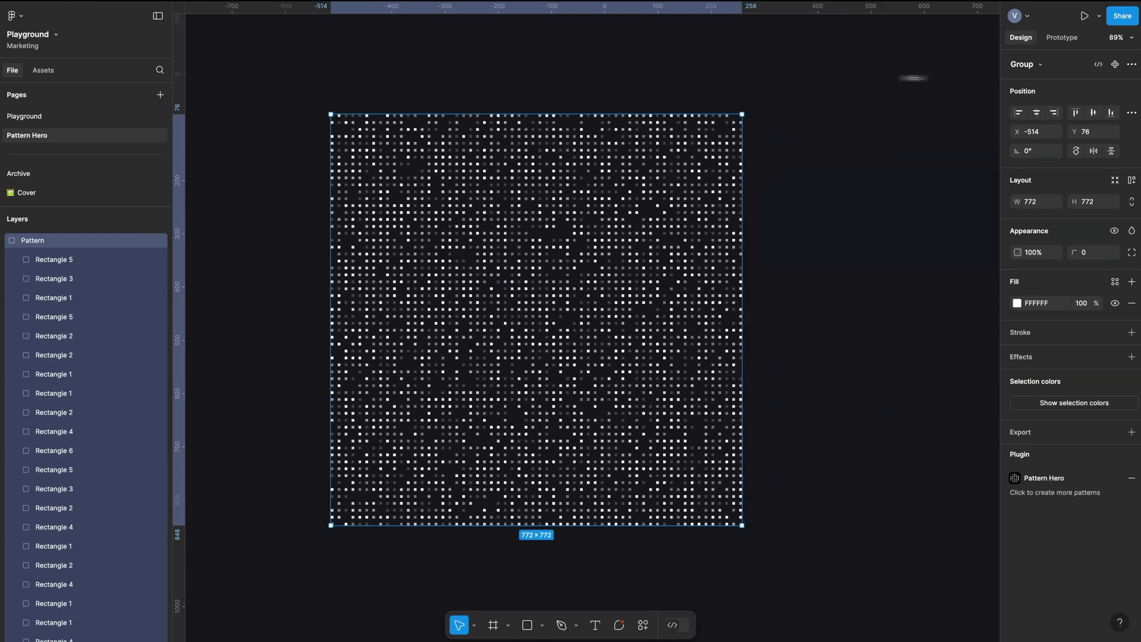
Copy the pattern group as PNG, paste it as an image and delete the original group
right_click(101, 246)
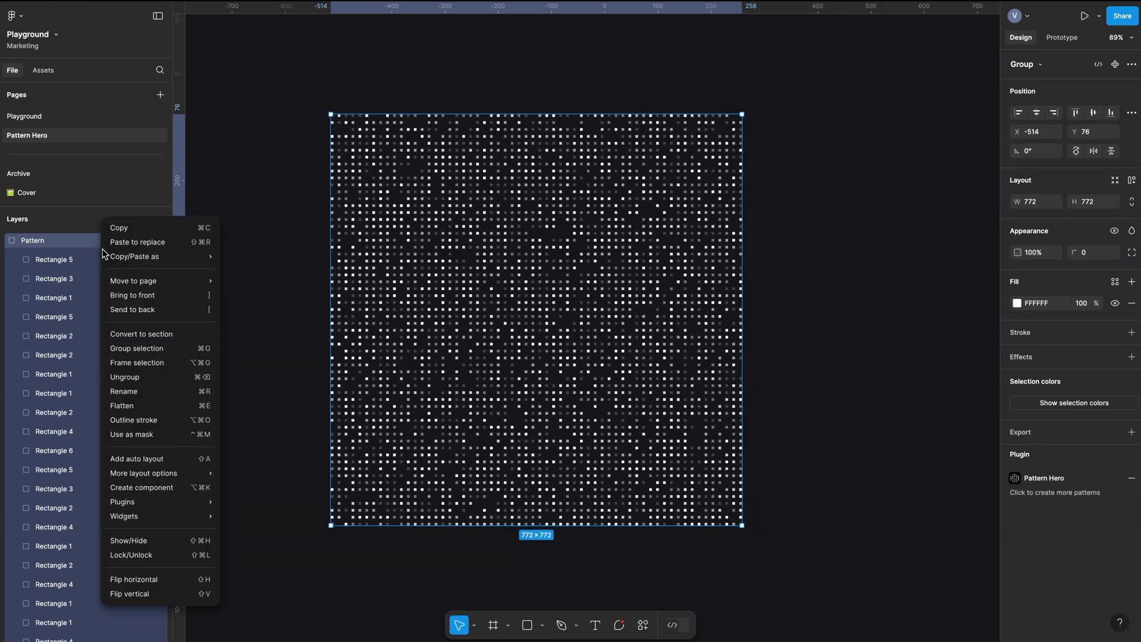
mouse_move(131, 258)
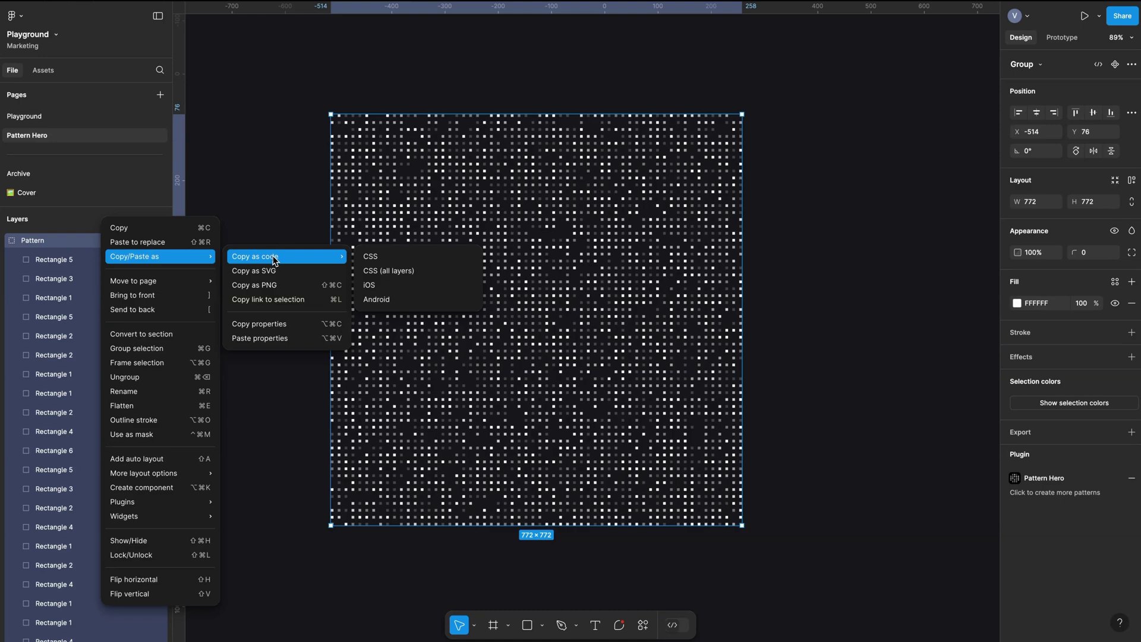
left_click(257, 285)
key("super+v")
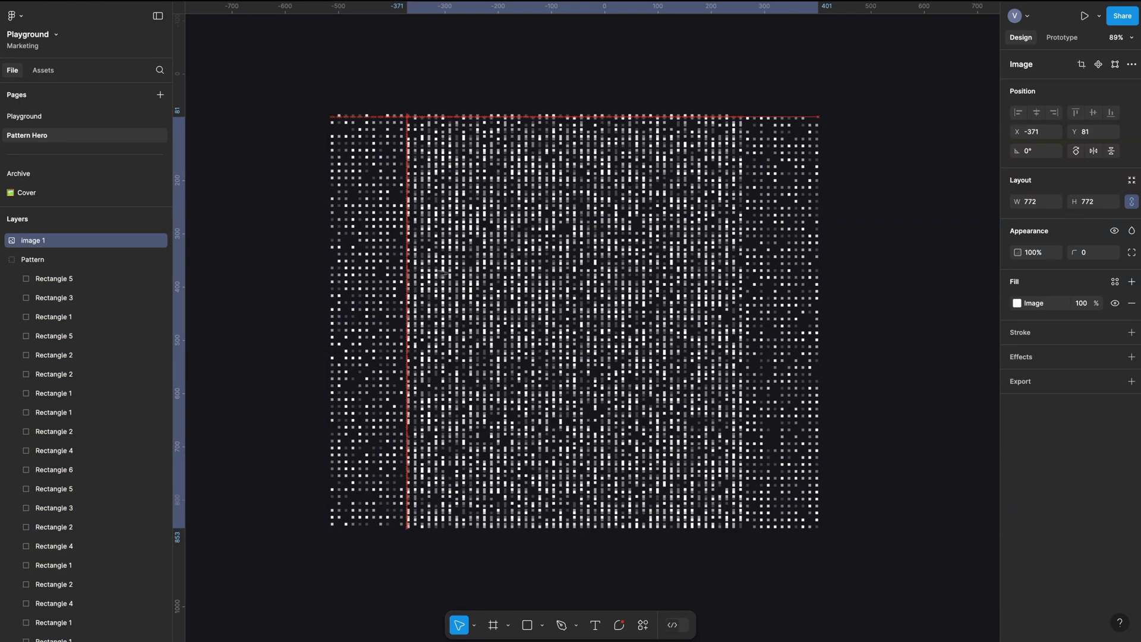
left_click(452, 244)
key("BackSpace")
scroll(452, 243, "right", 5)
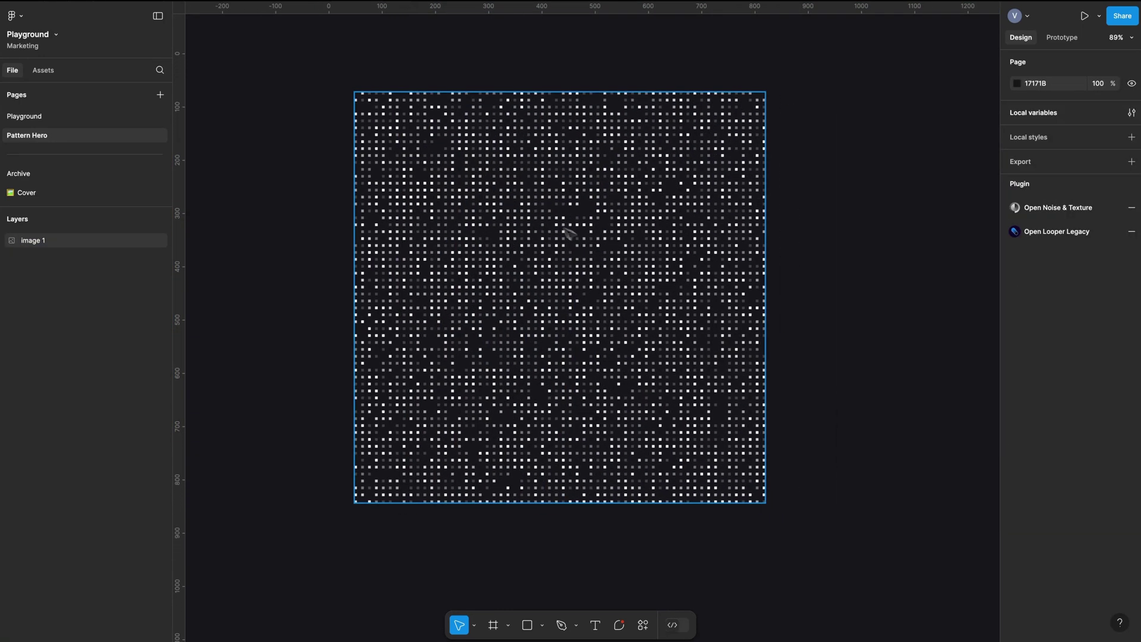
Extend the pattern image's bounds by 4 px at its upper and left edges, to 776 × 776
left_click(406, 151)
scroll(375, 79, "up", 15)
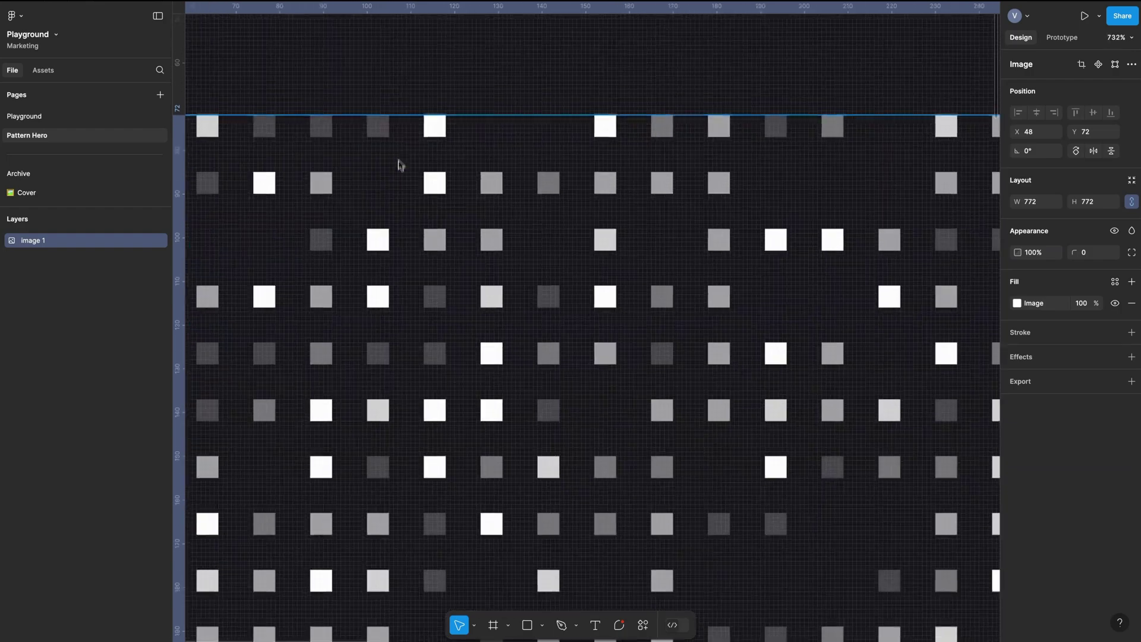
left_click_drag(484, 288, 487, 232)
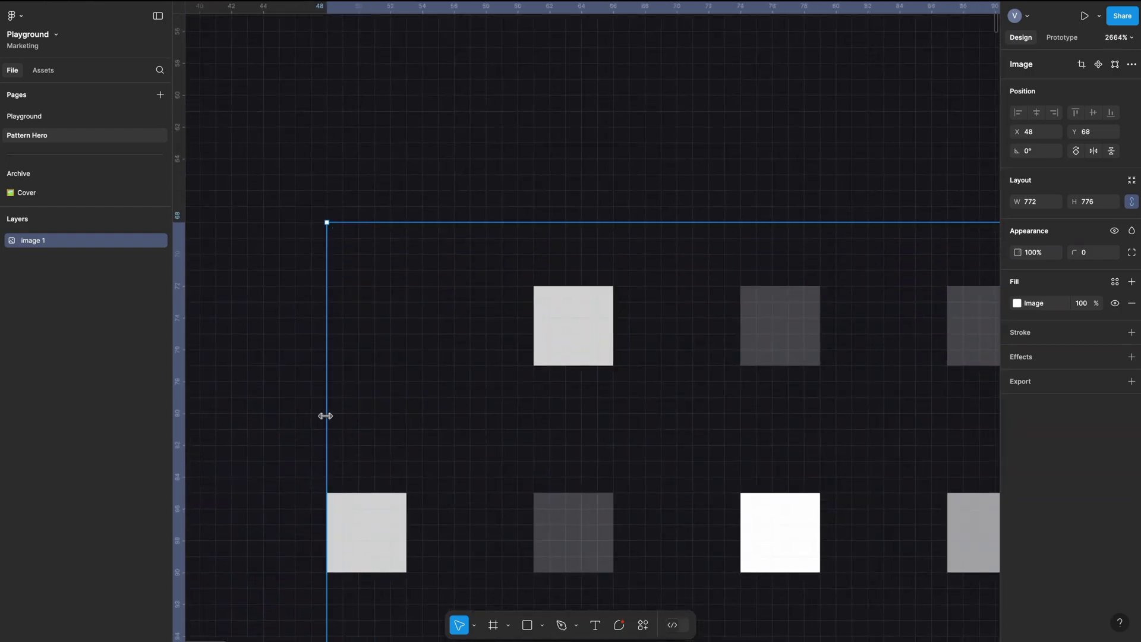
left_click_drag(323, 413, 268, 413)
Extend the pattern image's bounds by 4 px at its lower and right edges, to 780 × 780
scroll(582, 363, "down", 7)
scroll(581, 362, "down", 6)
scroll(519, 166, "up", 18)
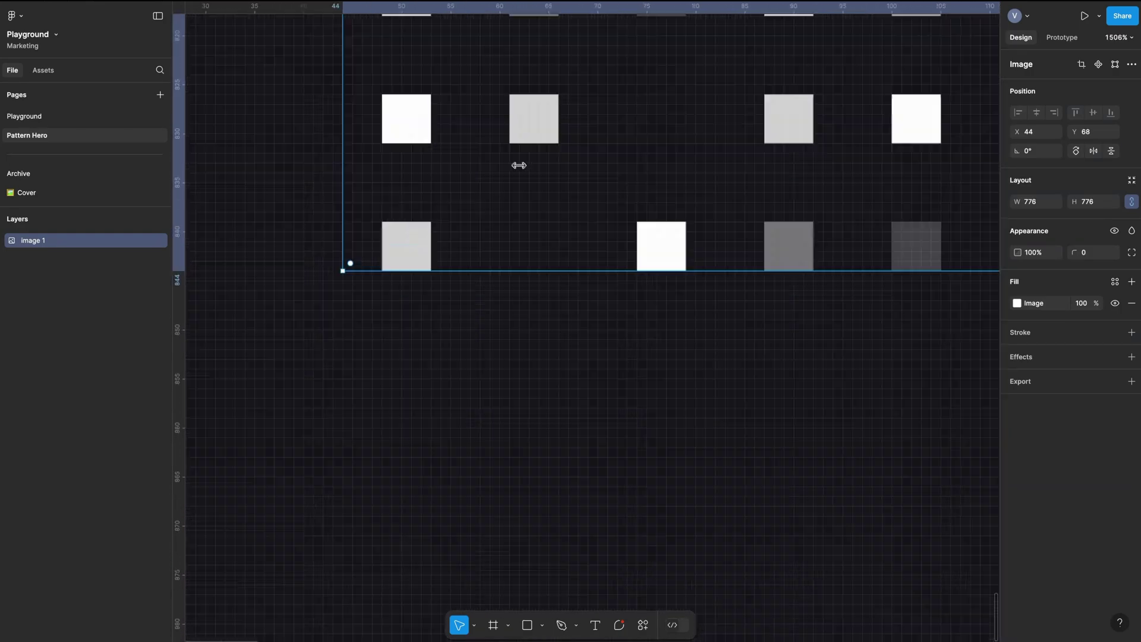
left_click_drag(729, 324, 725, 375)
left_click_drag(725, 374, 726, 393)
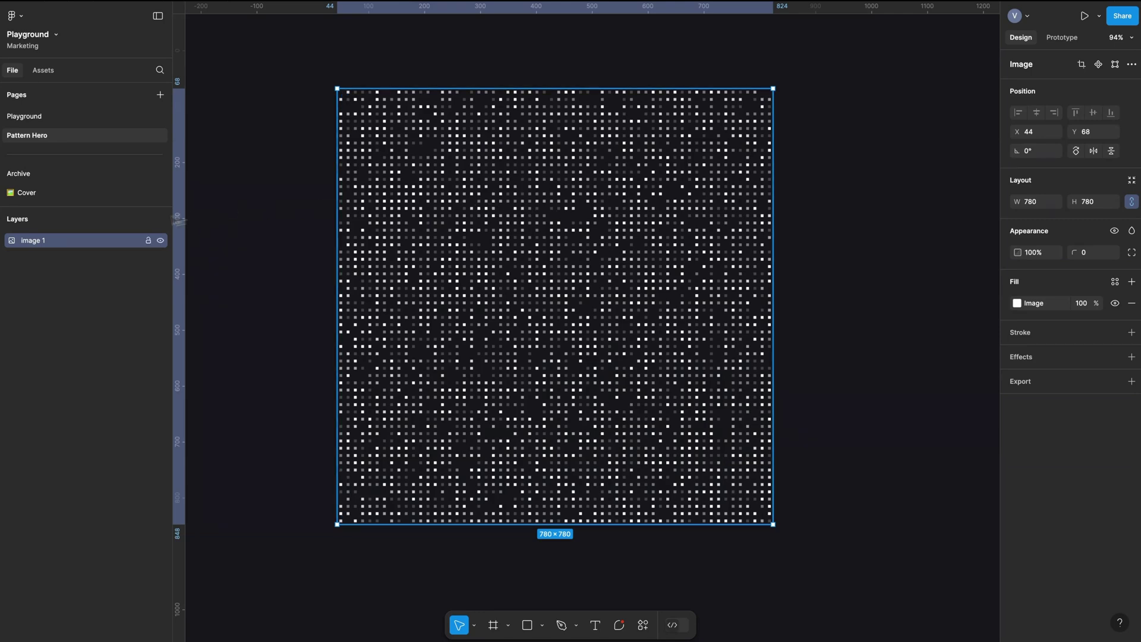
Replace the padded image with a PNG copy of itself and set its fill mode to Tile at 50%
right_click(82, 241)
mouse_move(152, 277)
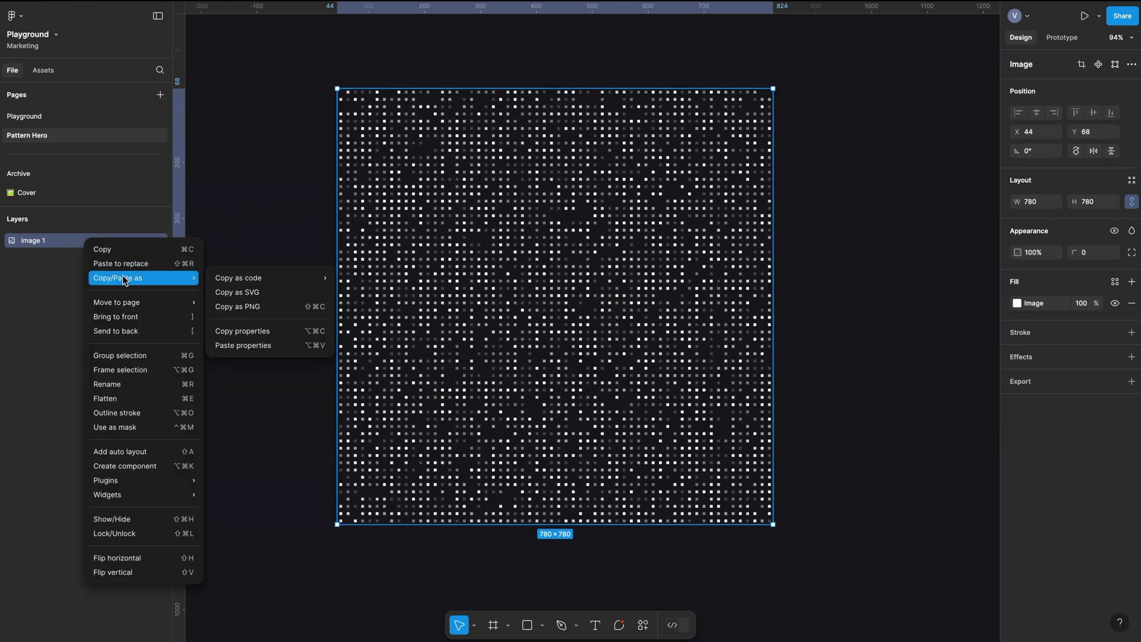
mouse_move(236, 280)
left_click(1017, 304)
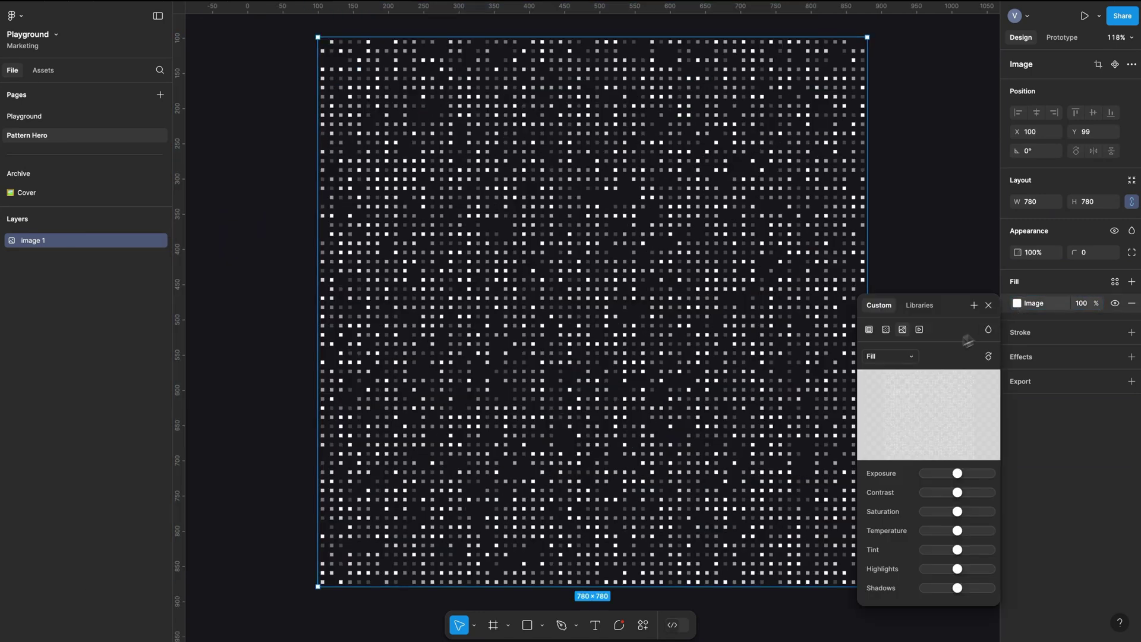
left_click(890, 356)
left_click(894, 401)
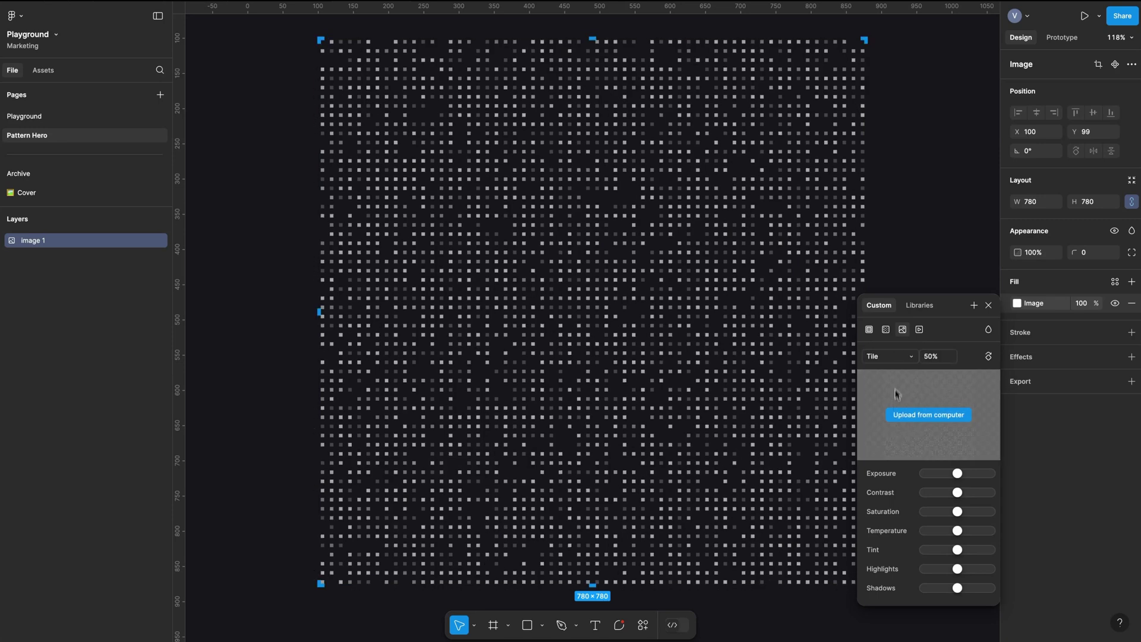
left_click(988, 306)
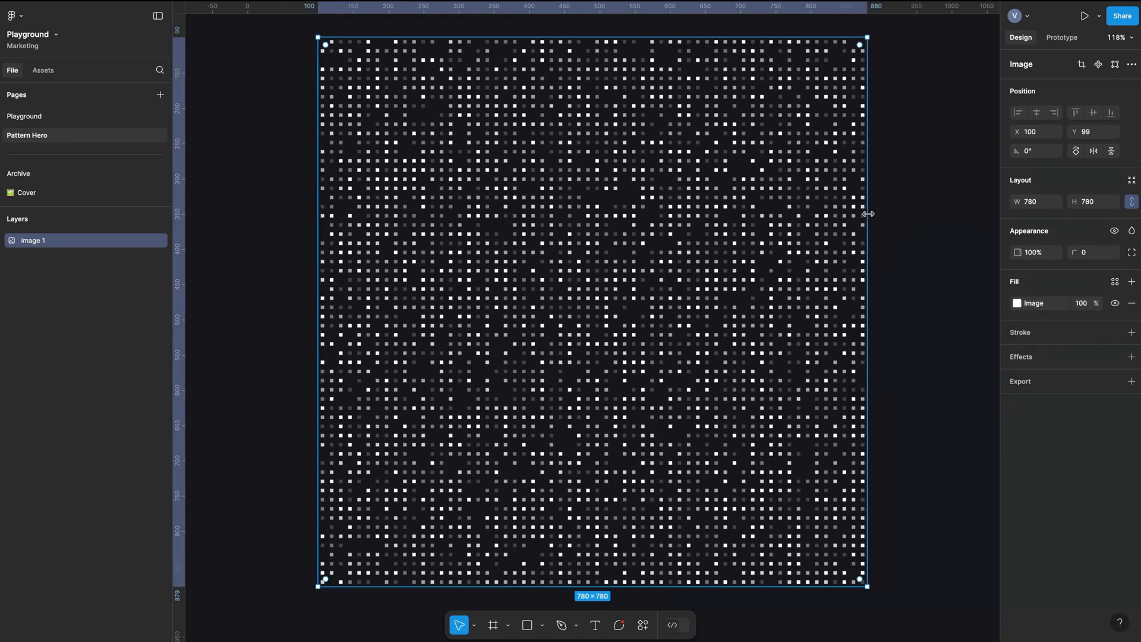
Widen the tiled image to 852 px from its right edge, then try enlarging it from its corner and undo that
left_click_drag(868, 213, 878, 262)
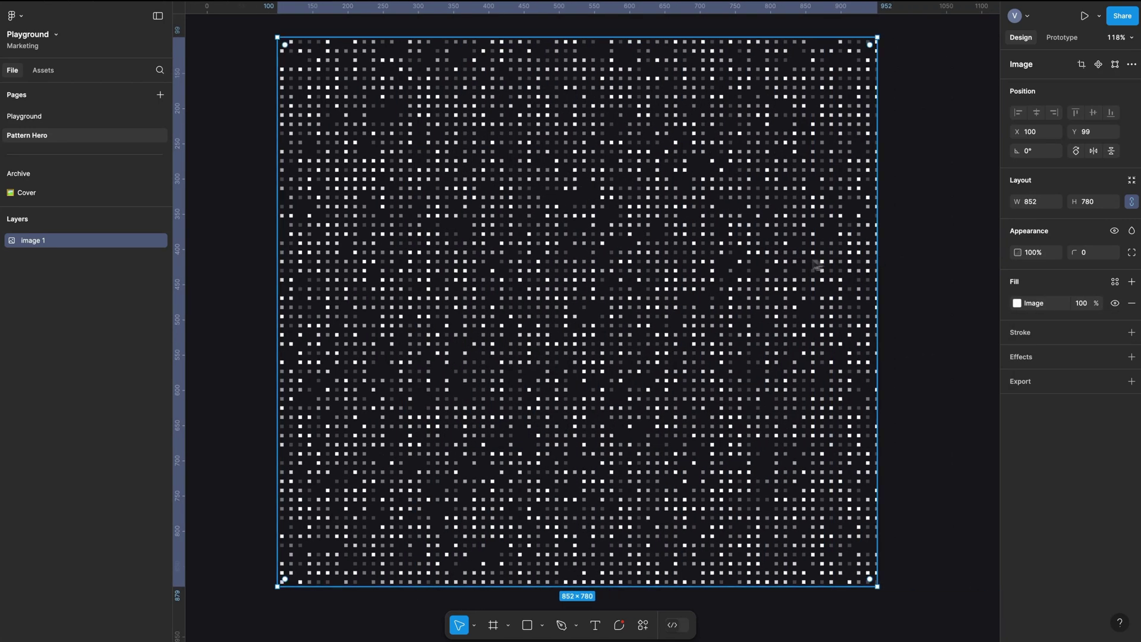
scroll(817, 266, "down", 5)
scroll(785, 265, "right", 2)
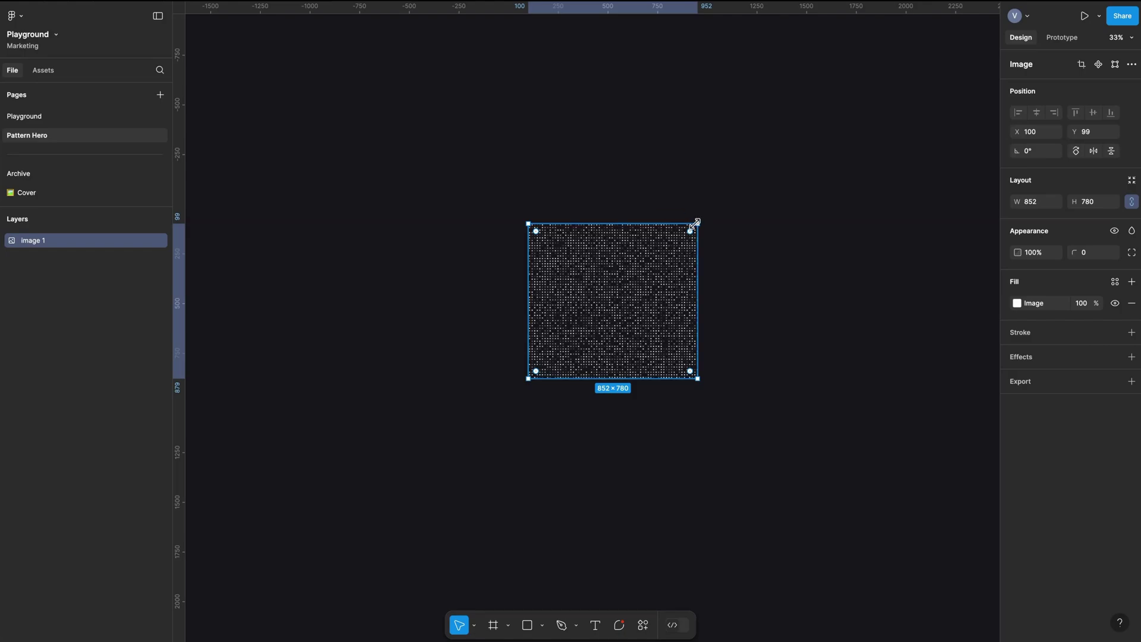
left_click_drag(695, 224, 833, 160)
key("super+z")
Copy the tiled image into the Playground page's Noisy Gradient card and place it in card-base directly beneath the border layer
left_click(65, 122)
scroll(539, 233, "up", 2)
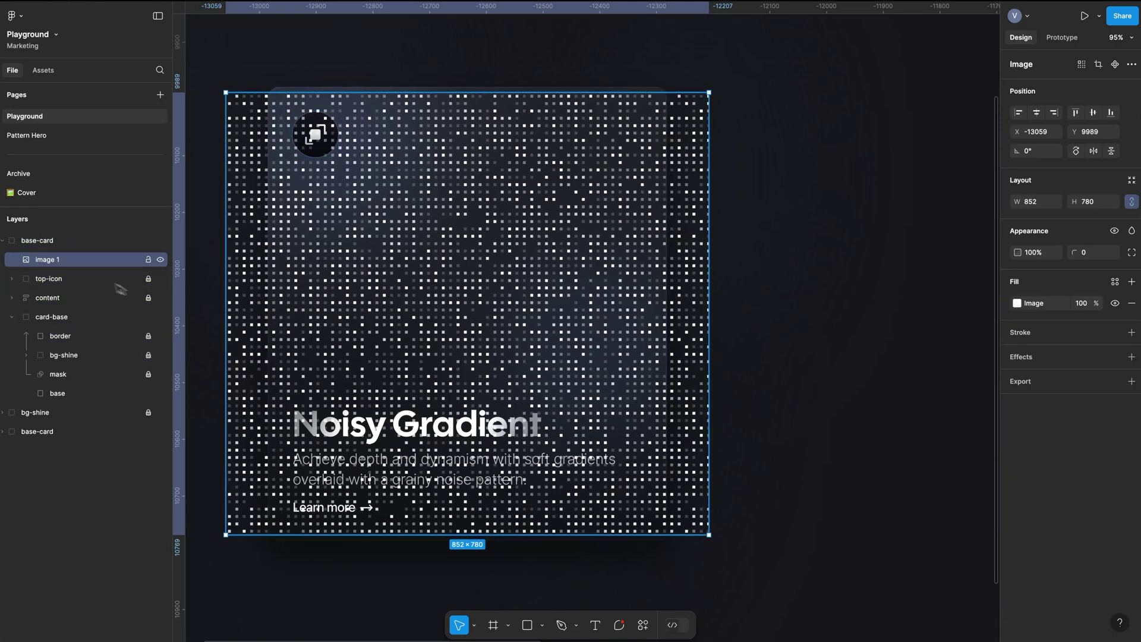
left_click_drag(92, 347, 93, 346)
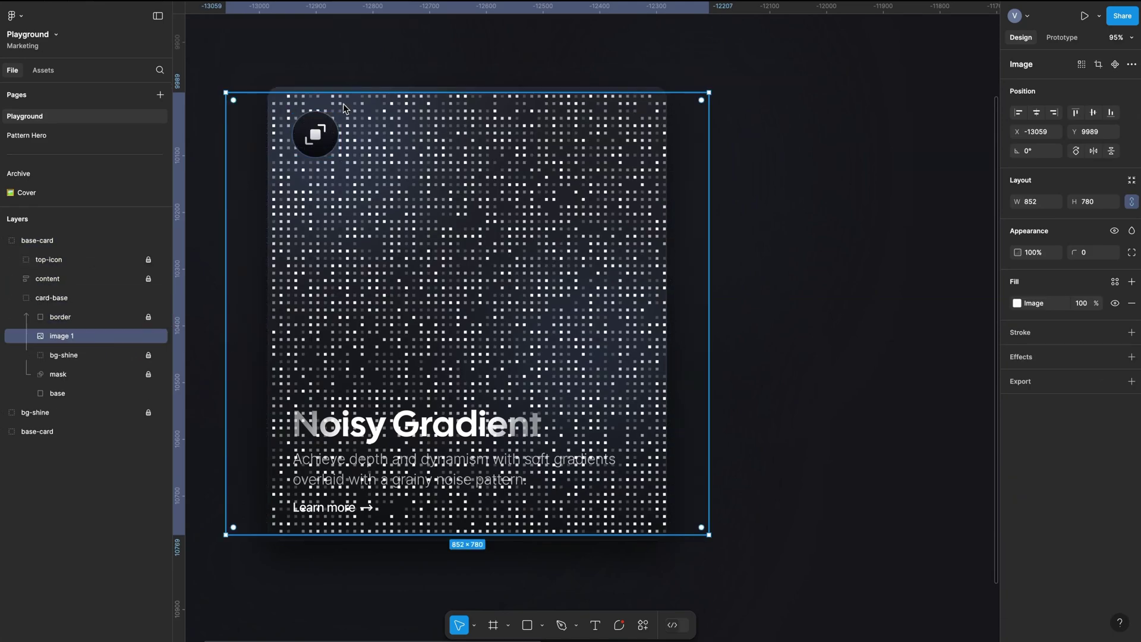
Scale the pattern image down to about 0.52x from its center, to 445.66 × 408
key("k")
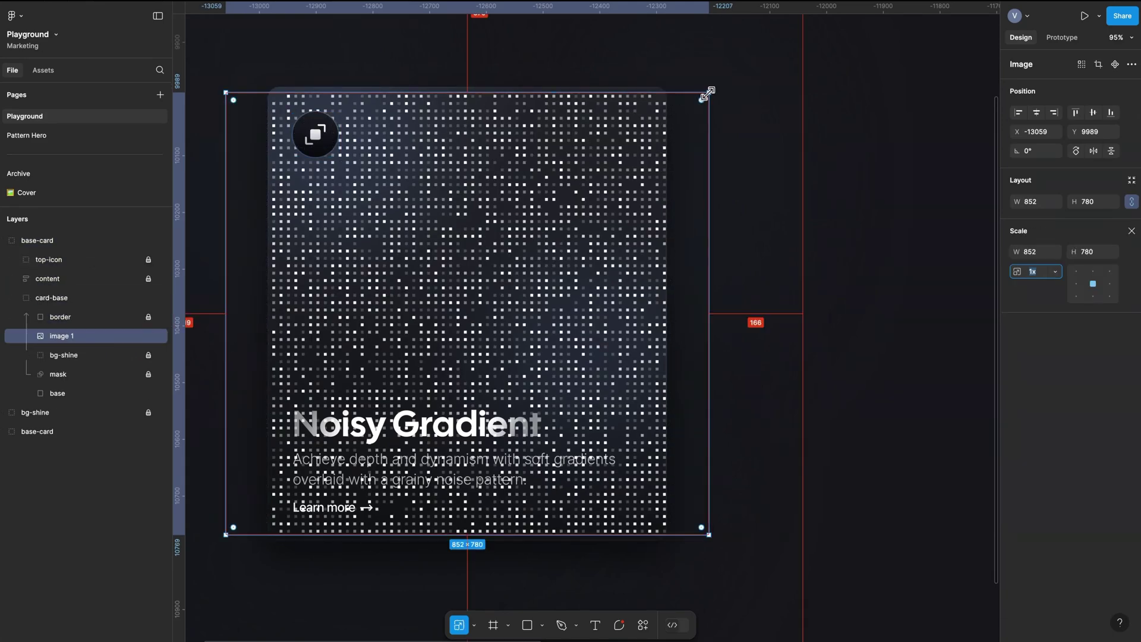
left_click_drag(708, 93, 594, 198)
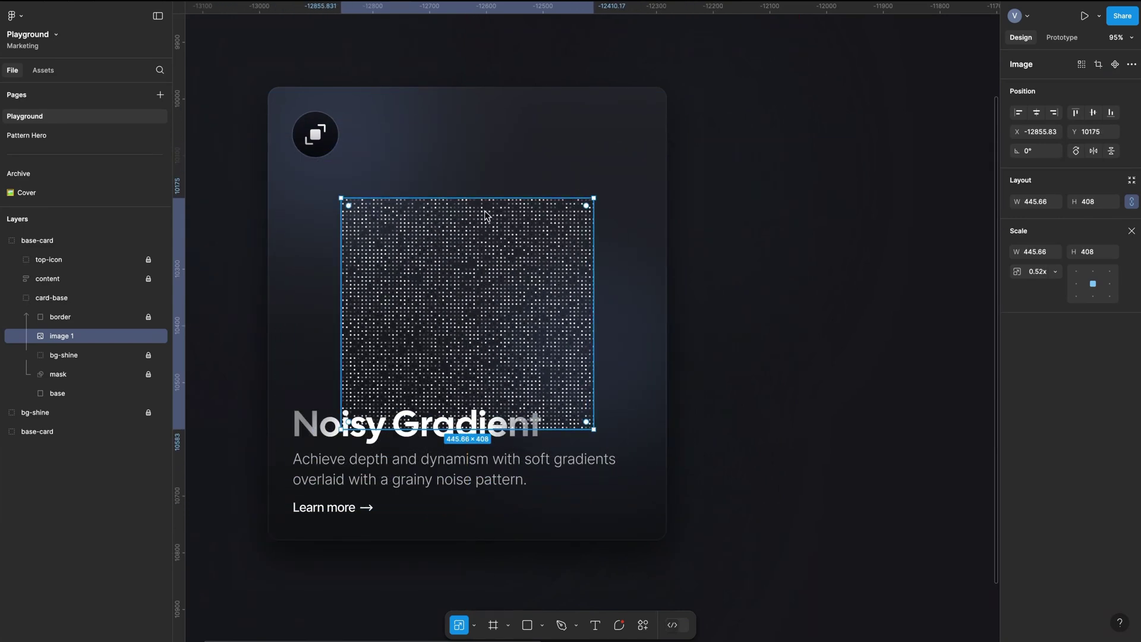
key("v")
Stretch all four sides of the pattern image to the card's edges so the tiles cover the whole card
left_click_drag(485, 198, 485, 87)
left_click_drag(593, 140, 667, 141)
left_click_drag(340, 179, 266, 179)
left_click_drag(380, 429, 380, 541)
Place a copy of the base layer beneath image 1, group the two layers and name the group texture
left_click(78, 393)
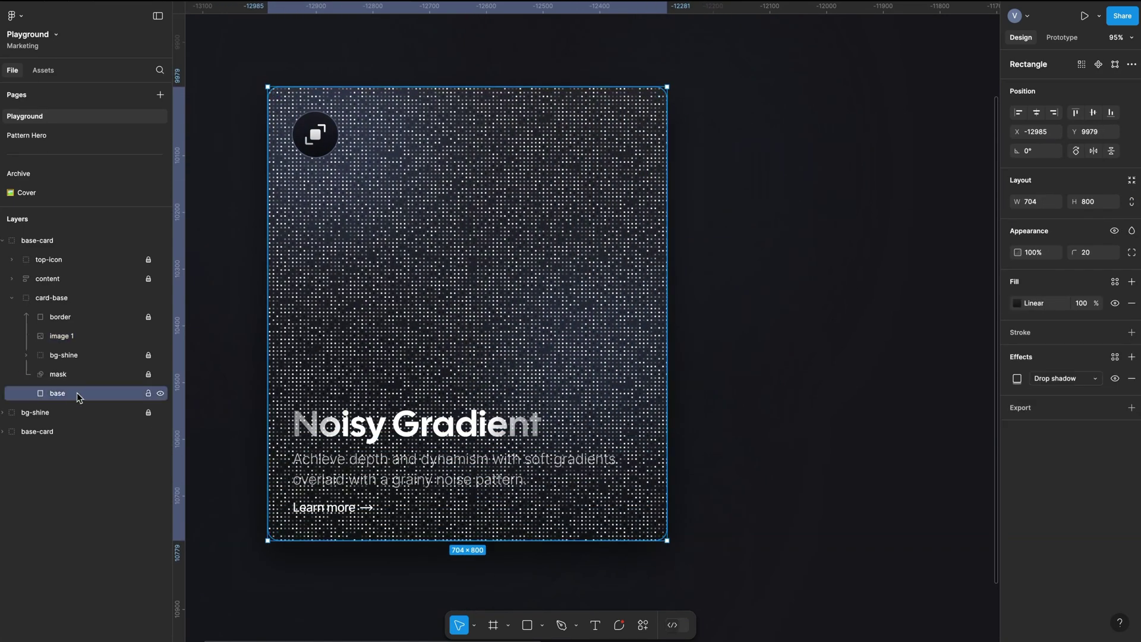
left_click_drag(77, 393, 77, 355)
left_click(67, 337, "shift")
key("ctrl+g")
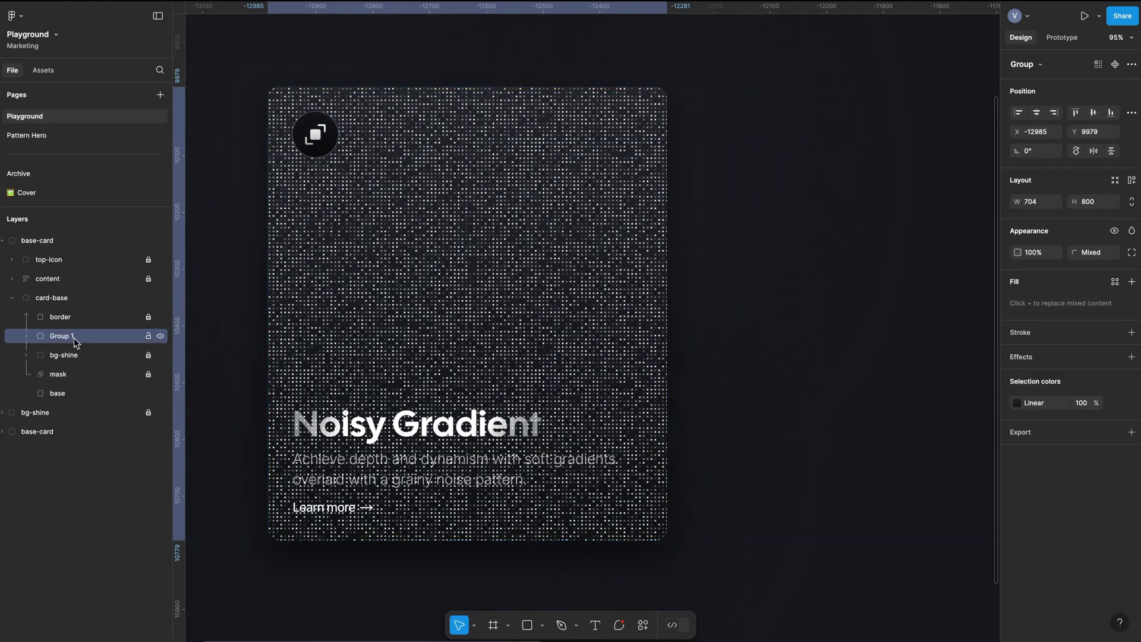
double_click(73, 338)
type("texture")
key("Return")
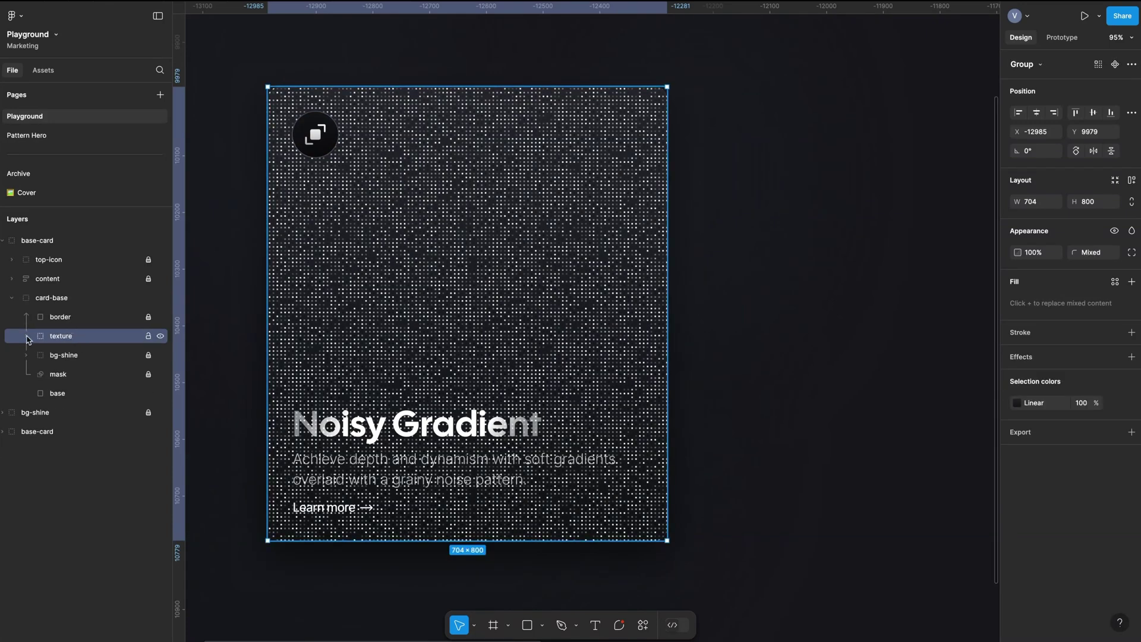
Rename the base copy inside the texture group to mask and use it as a mask for image 1
left_click(26, 335)
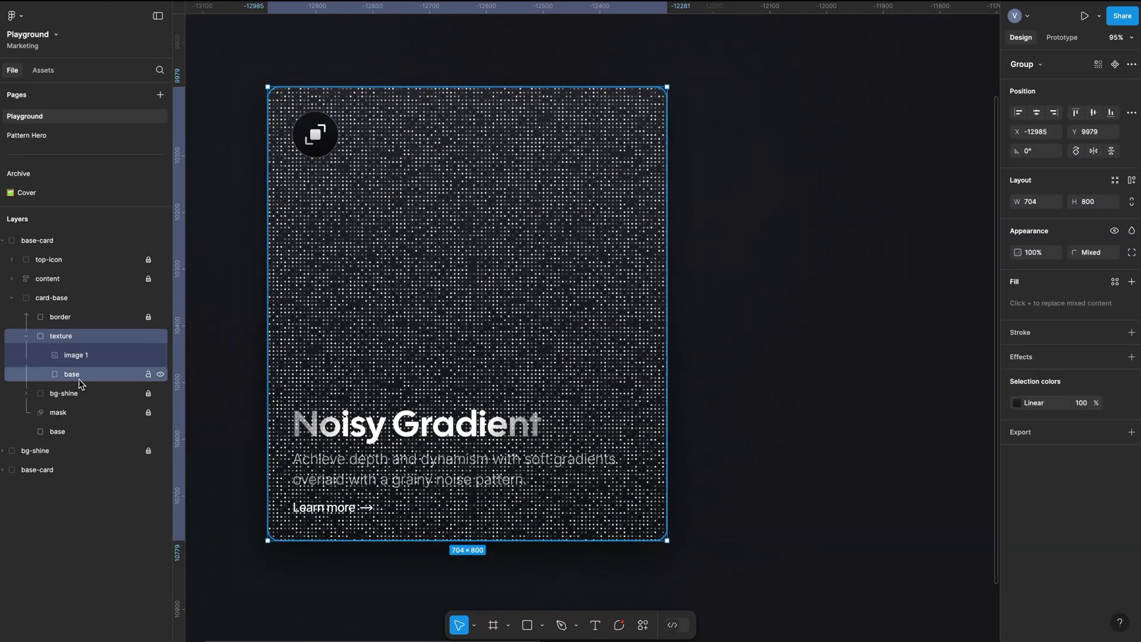
double_click(76, 377)
type("mask")
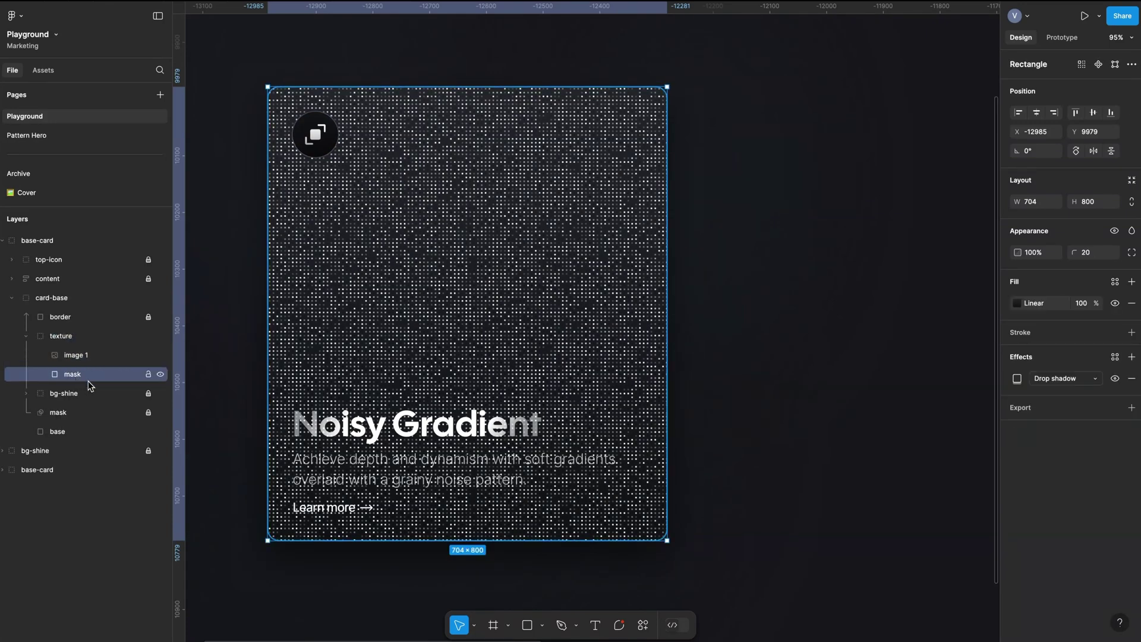
right_click(89, 381)
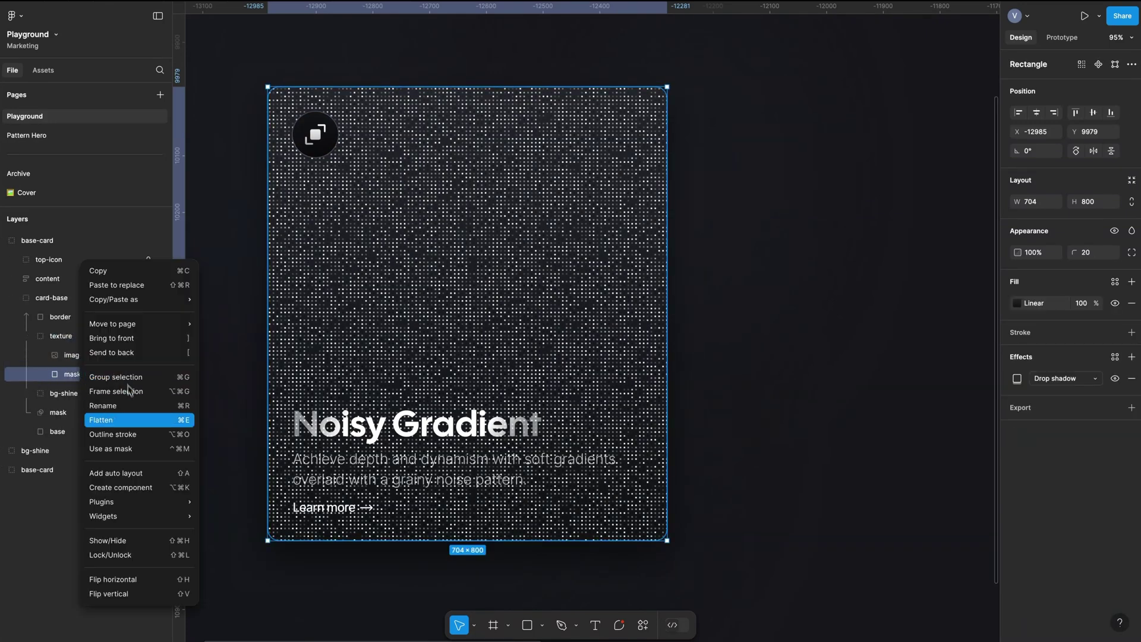
left_click(107, 448)
Set the mask gradient's end stop to 0% opacity at 76% and shift its start stop down toward the card's middle
left_click(1018, 352)
left_click(990, 426)
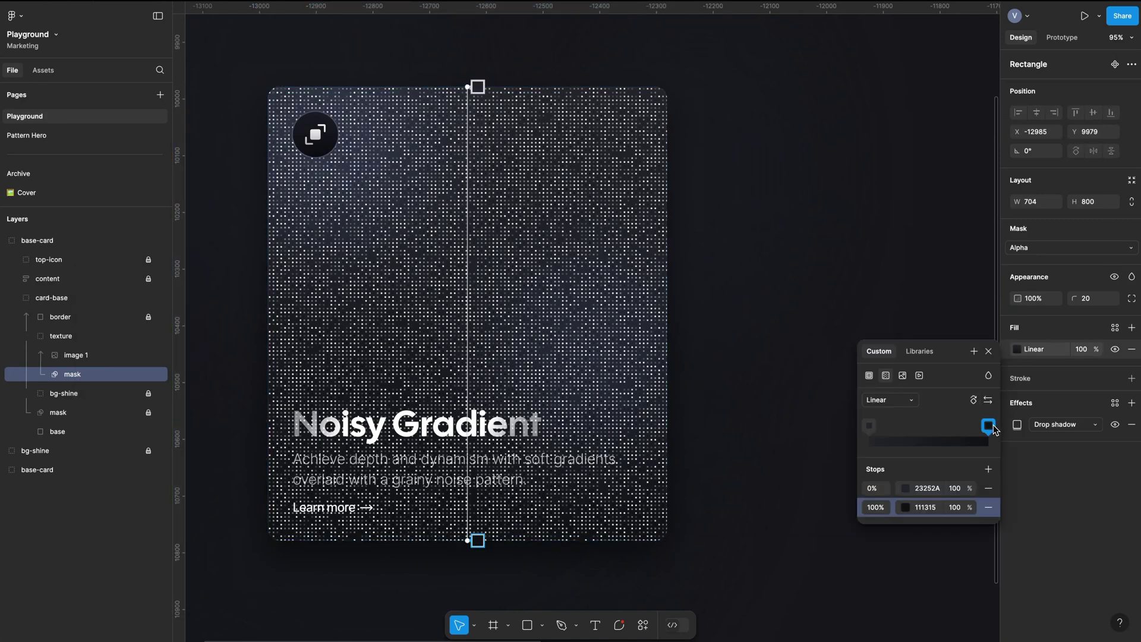
type("0")
left_click_drag(478, 540, 489, 439)
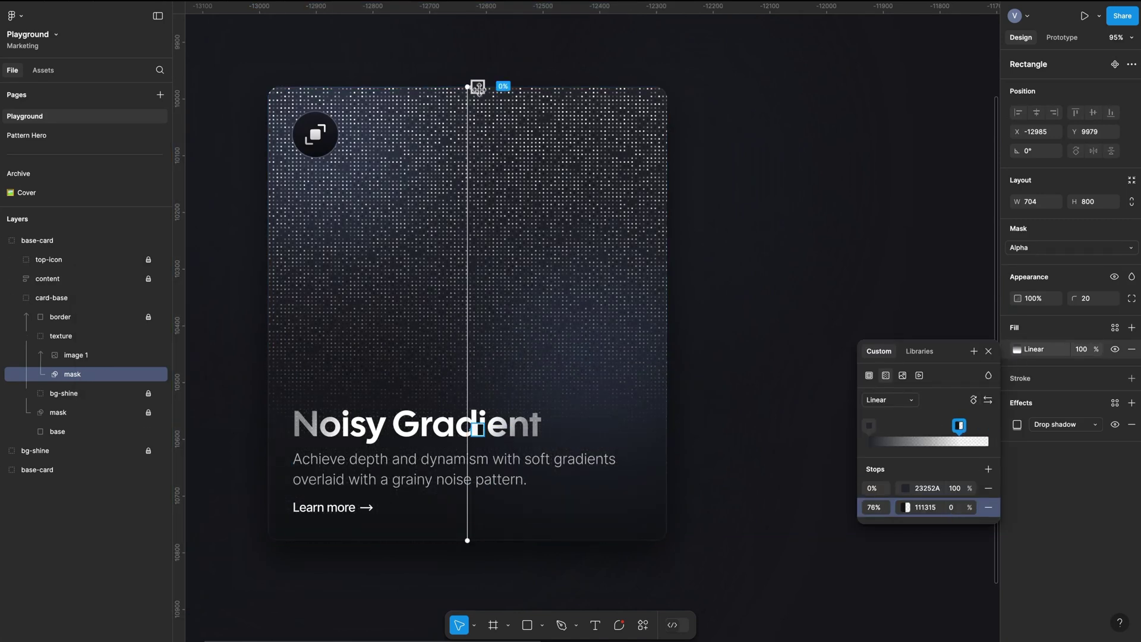
left_click_drag(479, 88, 479, 200)
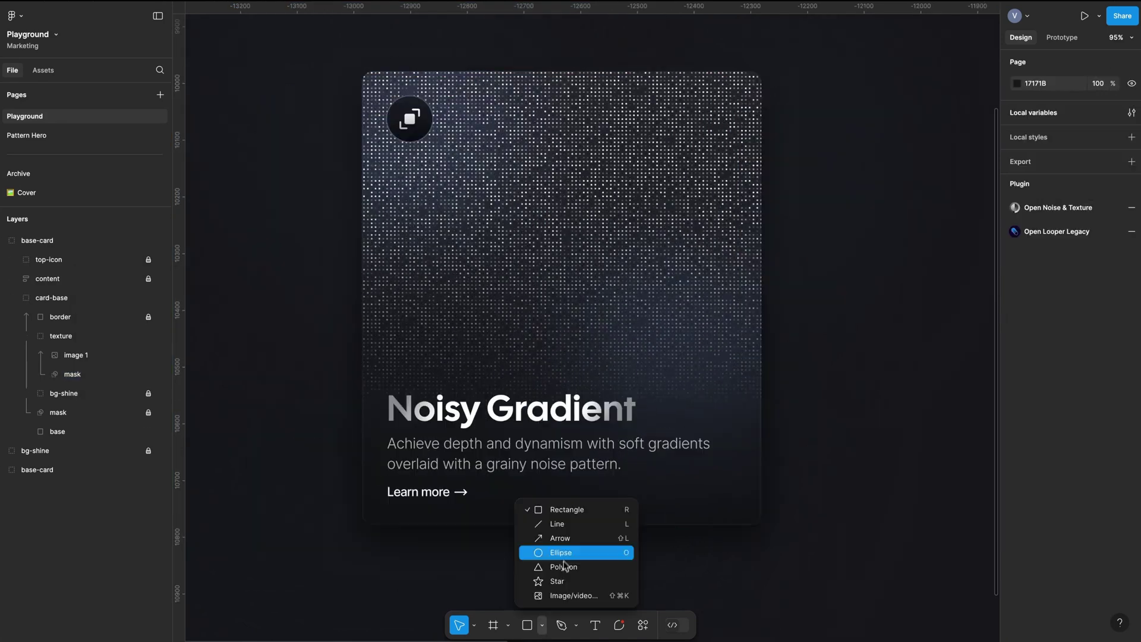
Draw a 254 × 254 ellipse over the card's right side and place it in the texture group directly above image 1
left_click(563, 554)
left_click_drag(619, 186, 741, 329)
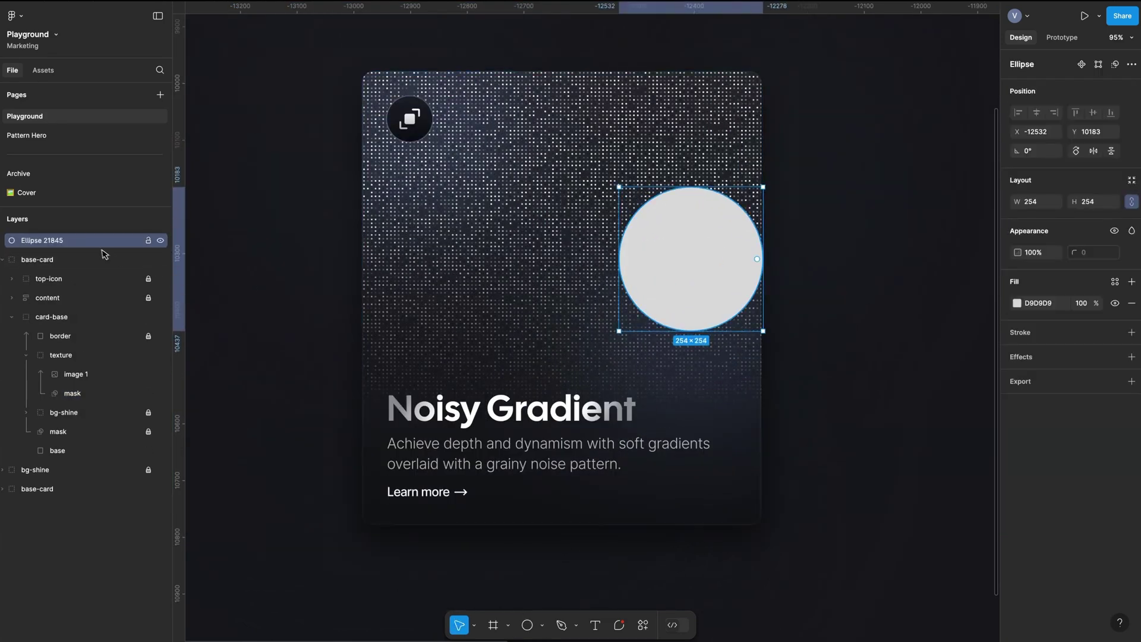
left_click_drag(125, 368, 124, 366)
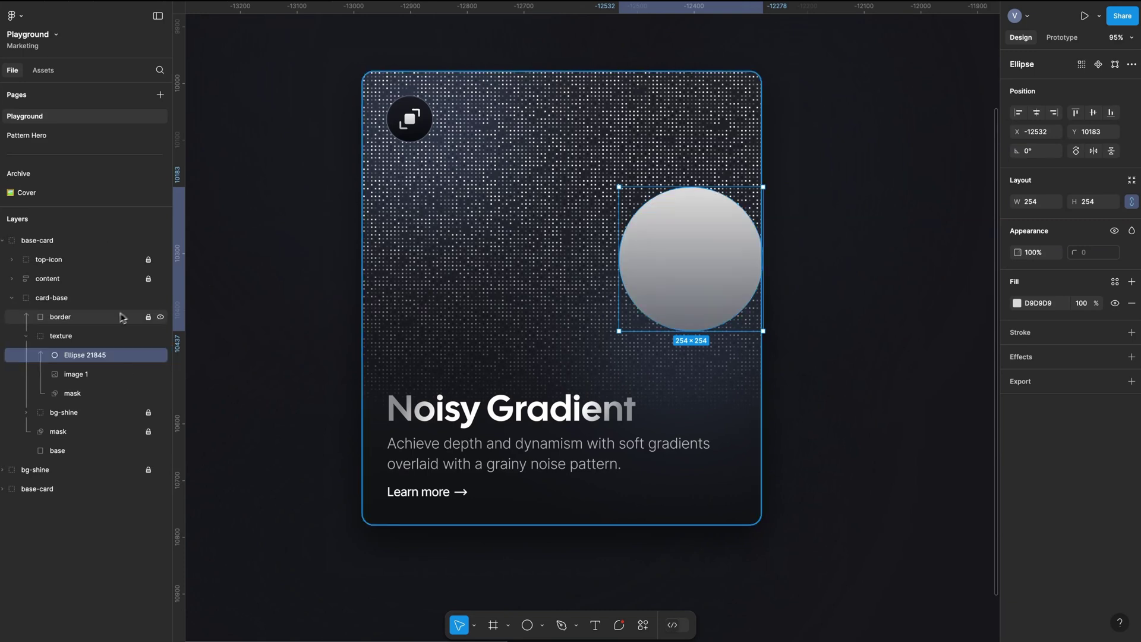
Group the ellipse with image 1, name the group 1, and use image 1 as the group's mask
left_click(85, 376, "shift")
key("ctrl+g")
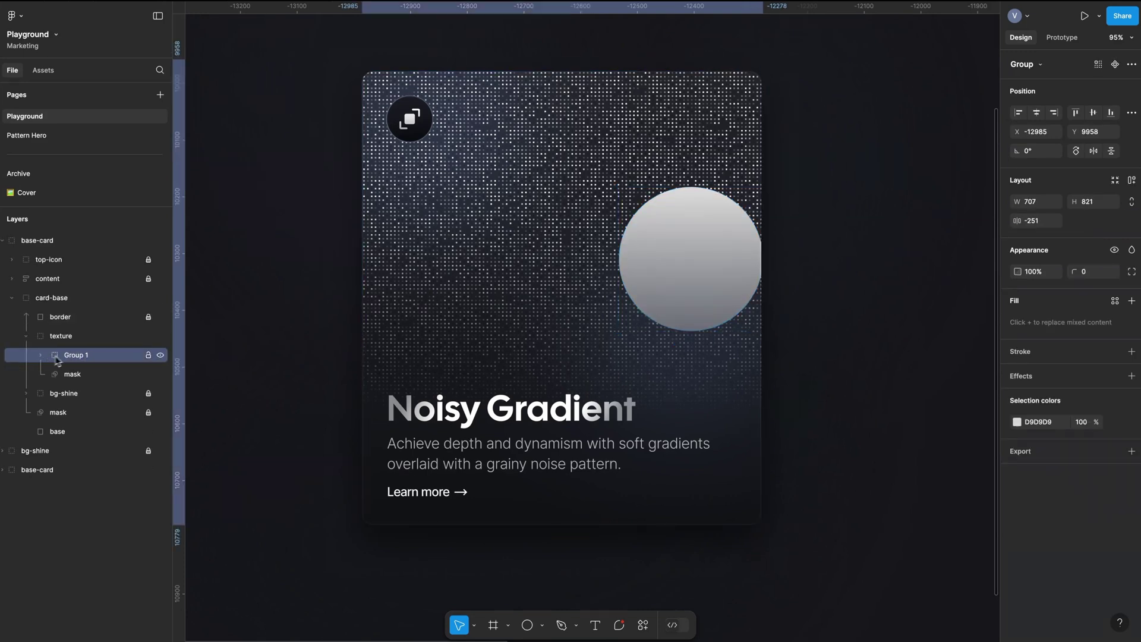
right_click(57, 360)
left_click(122, 471)
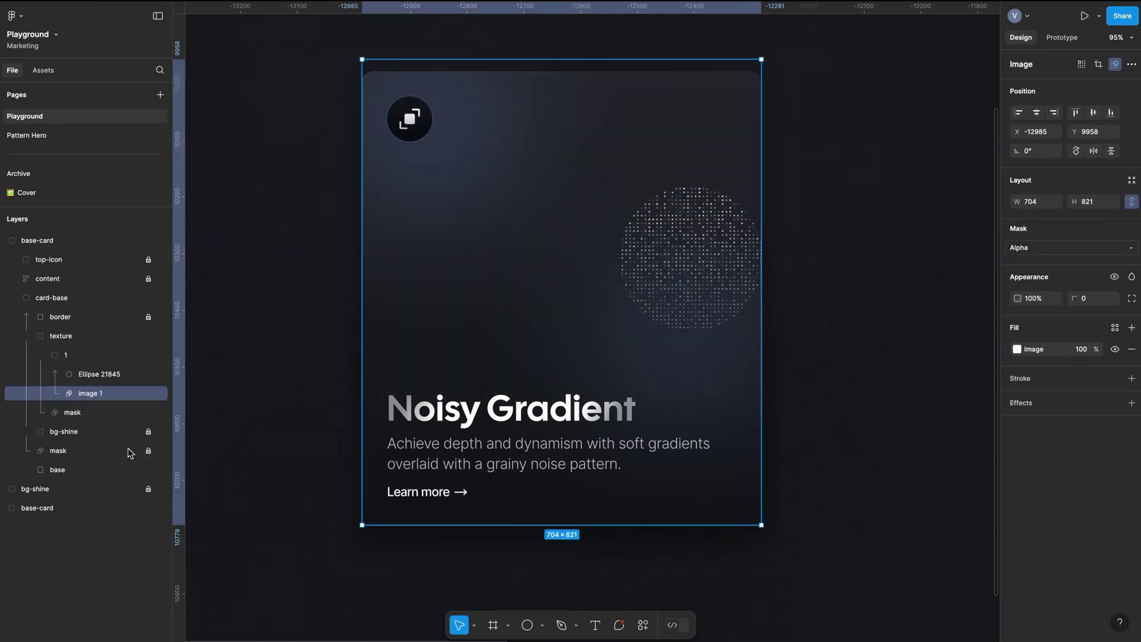
Enlarge the masked ellipse to about 330 × 330 and position it overlapping the card's right edge
left_click(122, 375)
left_click_drag(711, 255, 688, 304)
left_click_drag(740, 236, 782, 202)
left_click_drag(684, 275, 703, 286)
Add a layer blur effect of 200 to the ellipse
left_click(1132, 357)
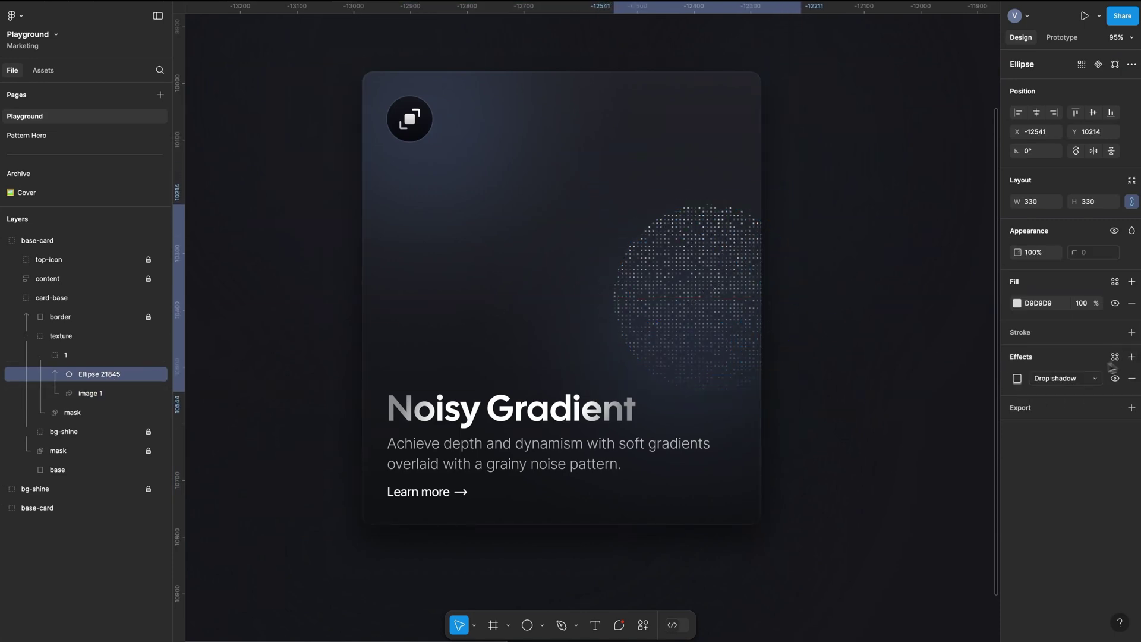
left_click(1050, 379)
left_click(1047, 395)
left_click(1018, 378)
type("200")
key("Return")
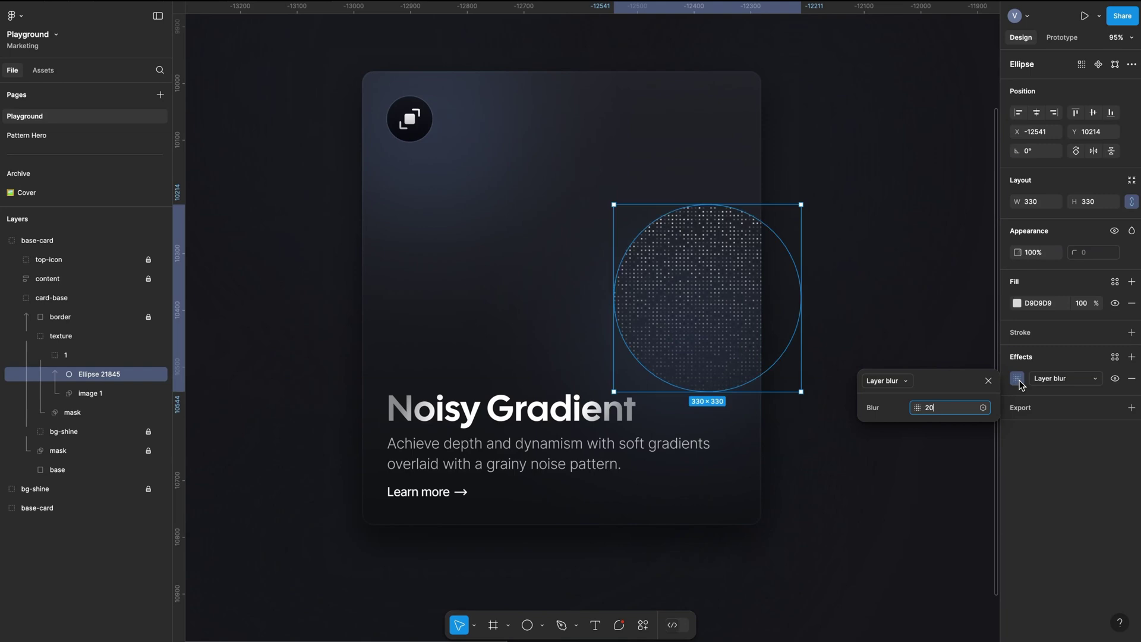
Shift the blurred ellipse slightly down and right, fill it with 8294E5, and flatten it to about 330 × 294
left_click_drag(669, 286, 682, 308)
left_click(1017, 303)
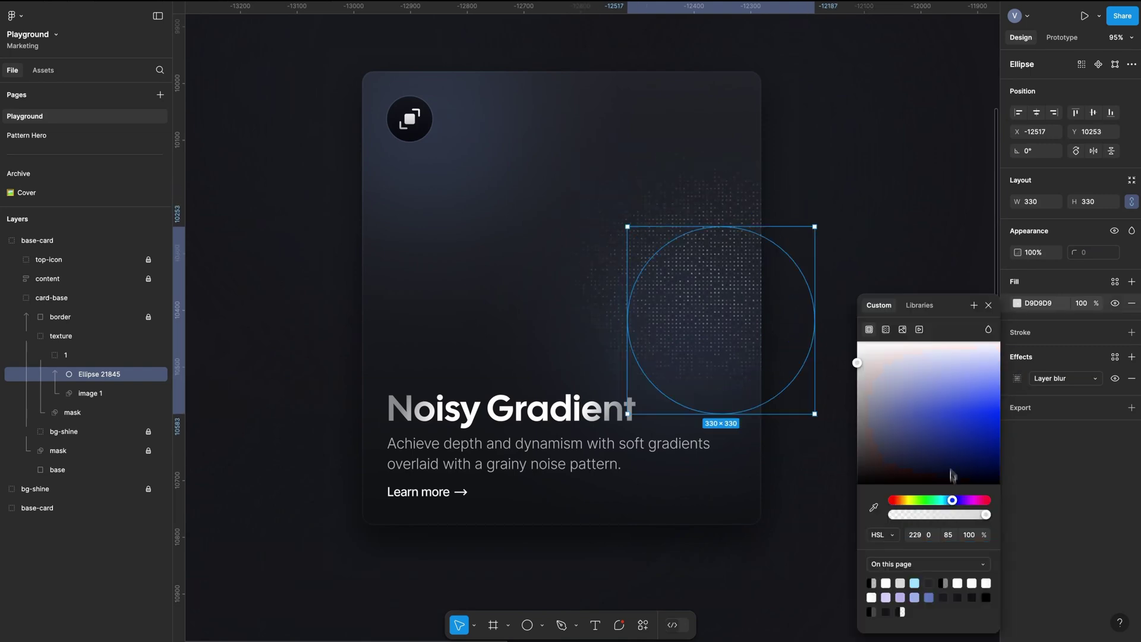
left_click(950, 381)
left_click_drag(693, 227, 694, 238)
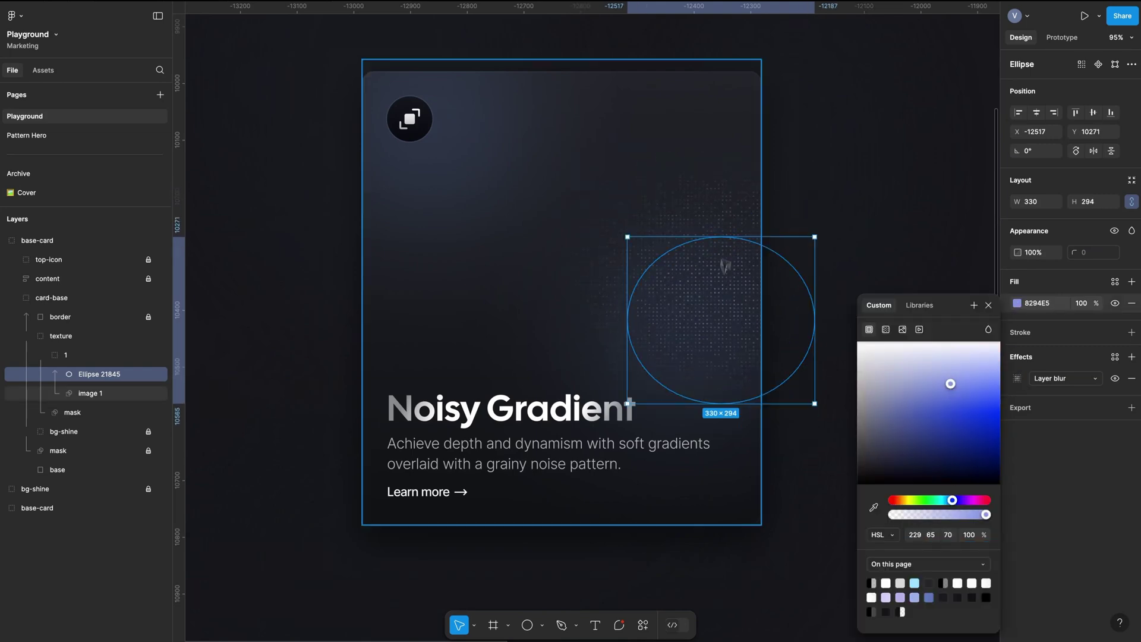
Place a copy of the blurred ellipse over the card's upper-left corner behind the icon
left_click(723, 276)
left_click_drag(677, 300, 426, 145)
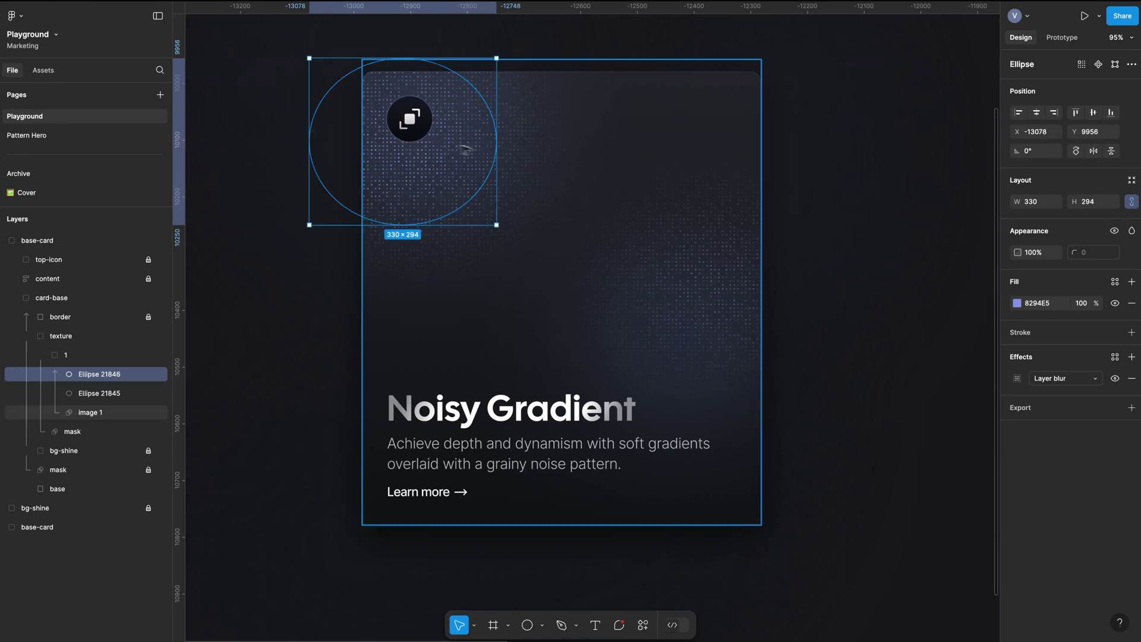
left_click(539, 598)
Draw an open six-point path with the Pen tool, running diagonally from the card's upper-right corner to just above the title's left end
left_click(543, 625)
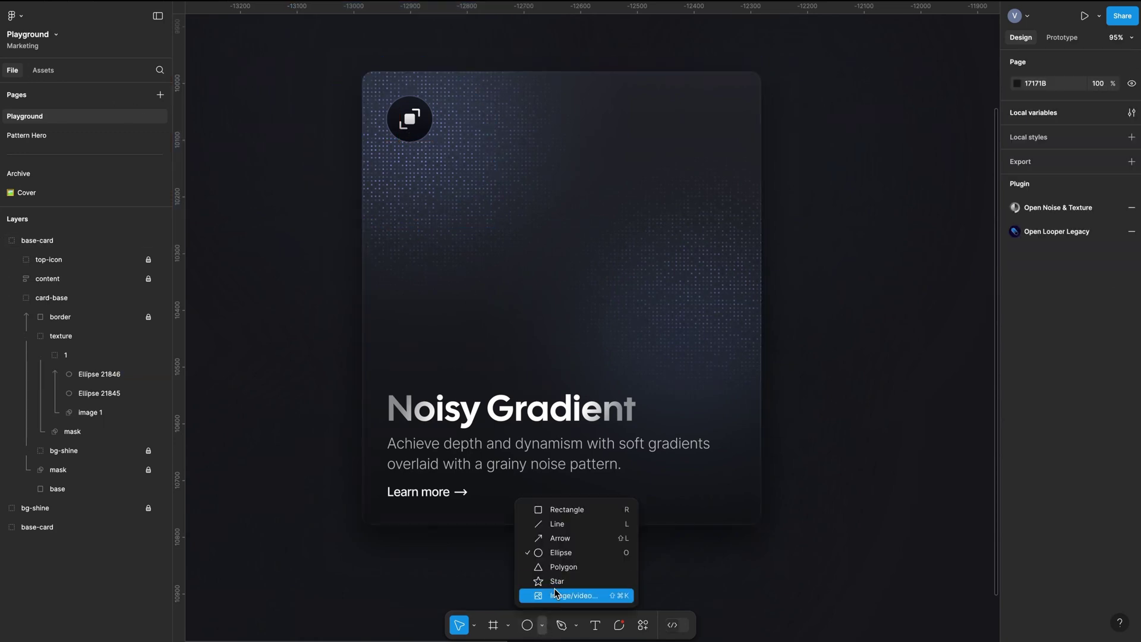
left_click(560, 626)
left_click(749, 80)
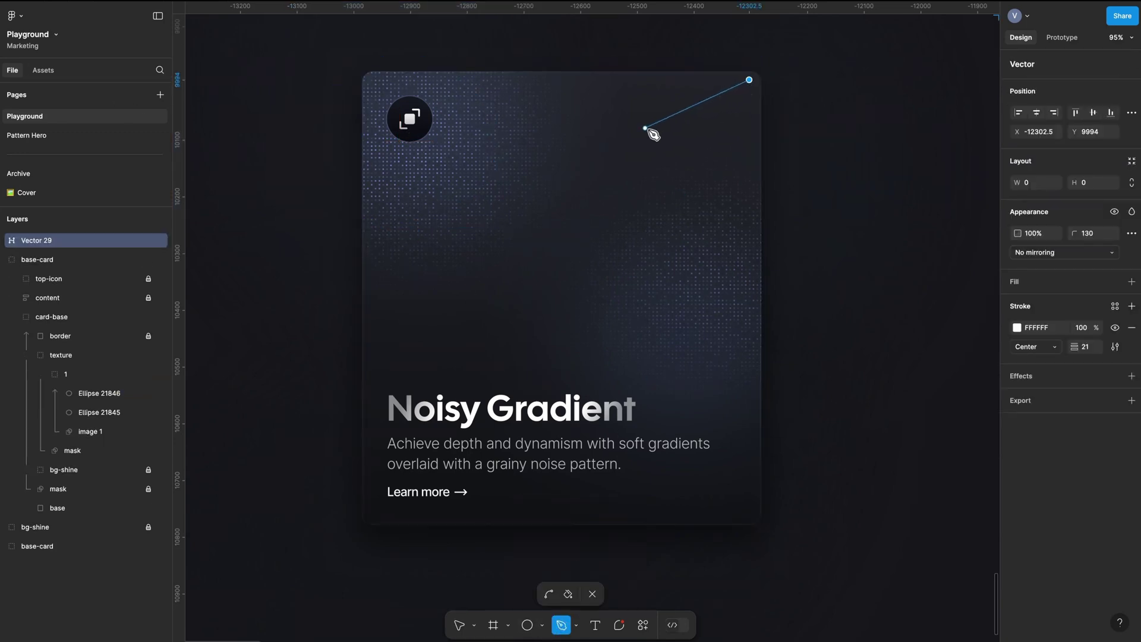
left_click(636, 126)
left_click(580, 207)
left_click(524, 313)
left_click(450, 360)
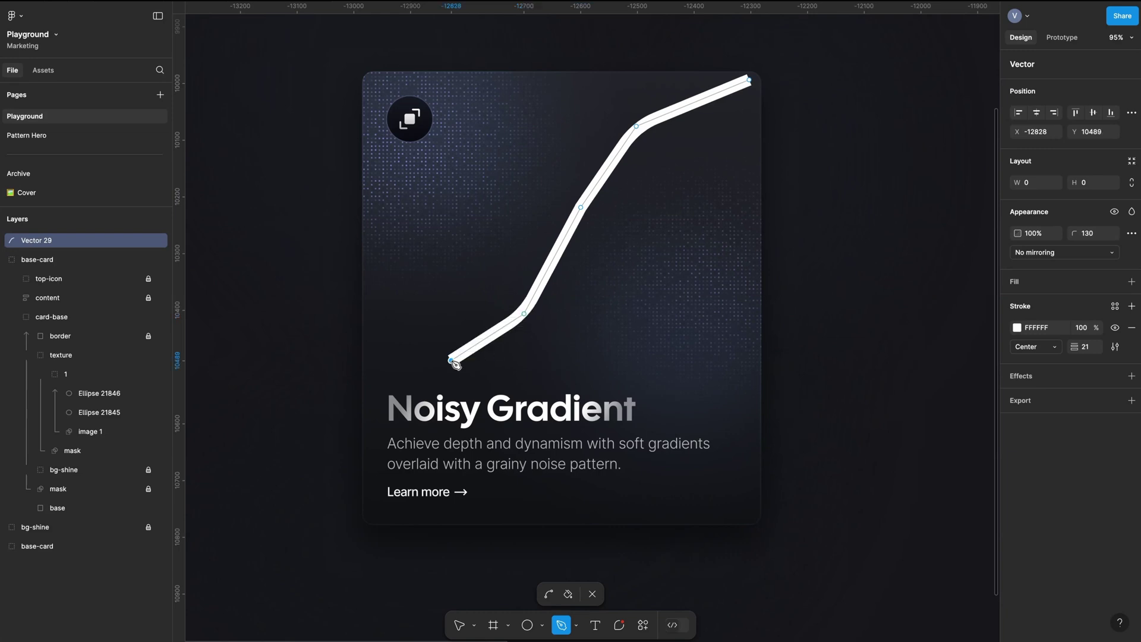
left_click(375, 378)
key("Escape")
Set the path's stroke weight to 60 and add a layer blur of 105 to it
left_click(1085, 346)
type("60")
key("Return")
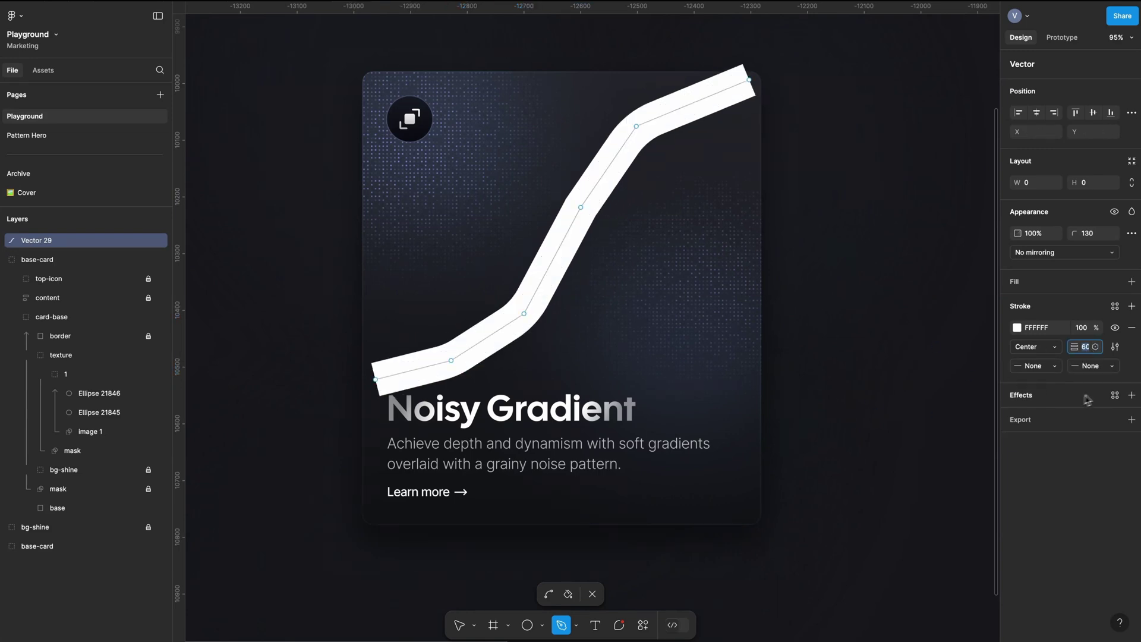
left_click(1131, 395)
left_click(1065, 416)
left_click(1067, 430)
left_click(1018, 417)
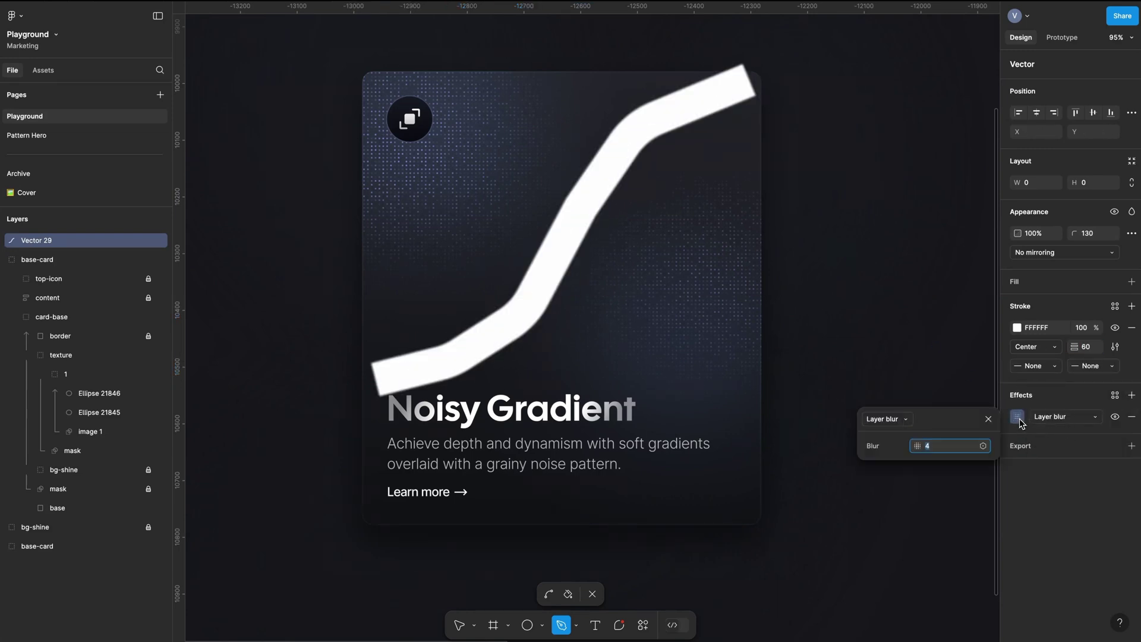
type("105")
key("Return")
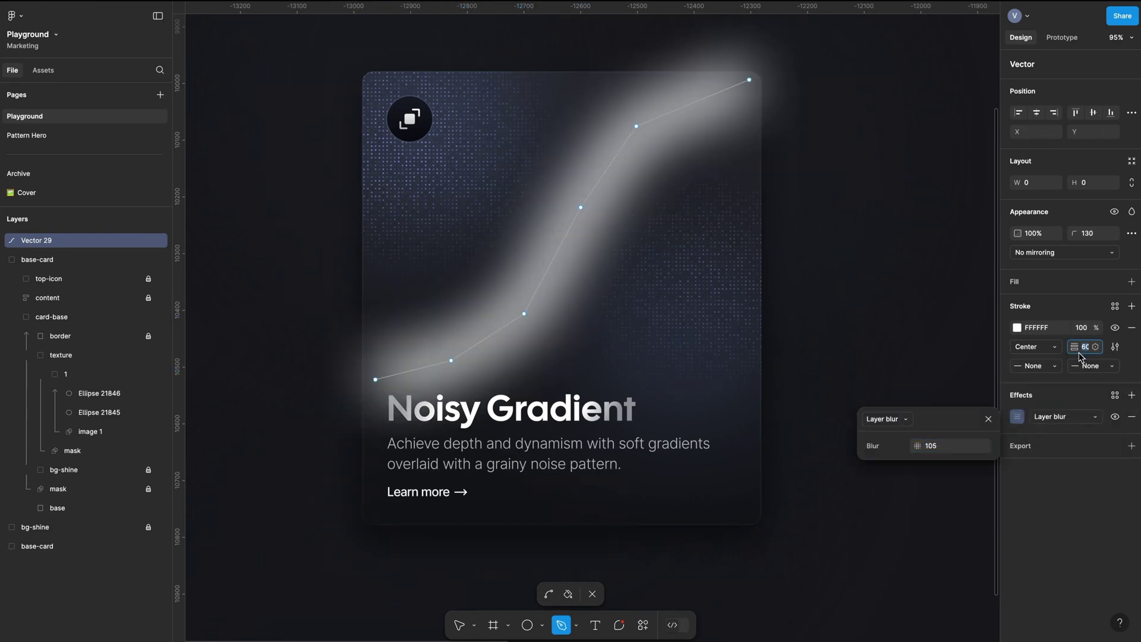
Raise the path's stroke weight to 100 and change its stroke color to the near-black 100F13
key("shift+Up")
key("shift+Up")
key("shift+Up")
key("shift+Up")
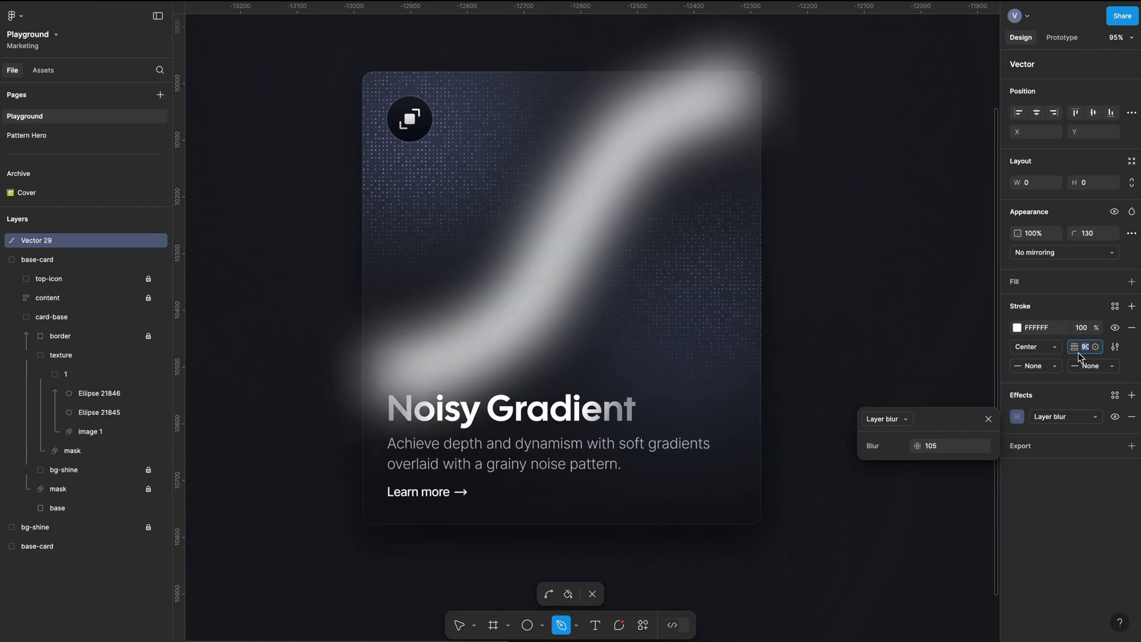
left_click(1017, 327)
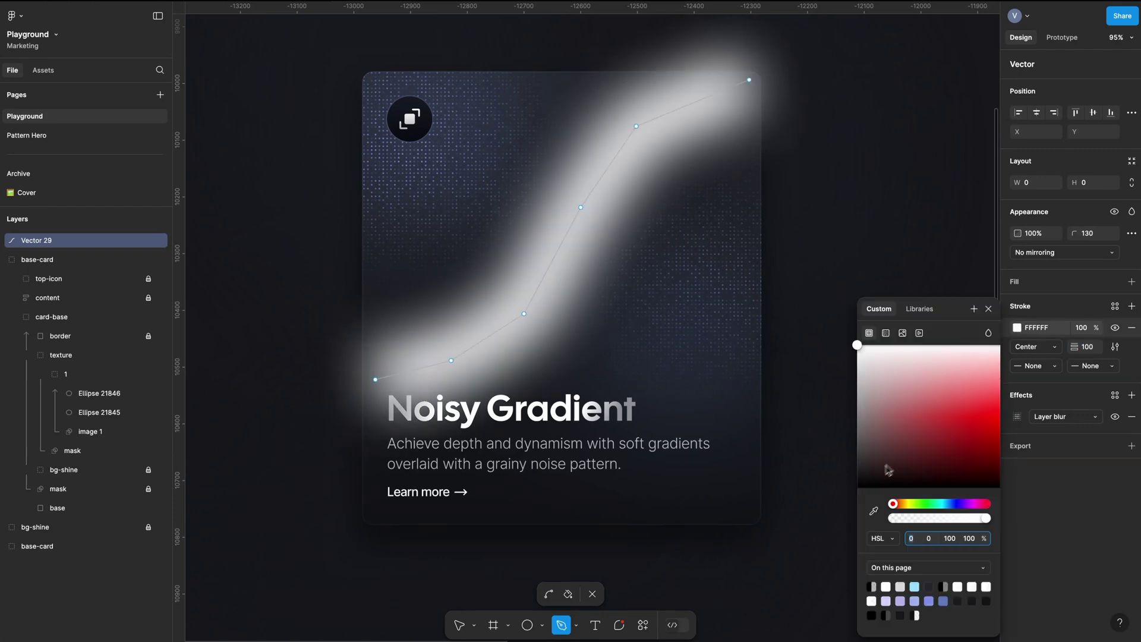
left_click(952, 504)
left_click(873, 480)
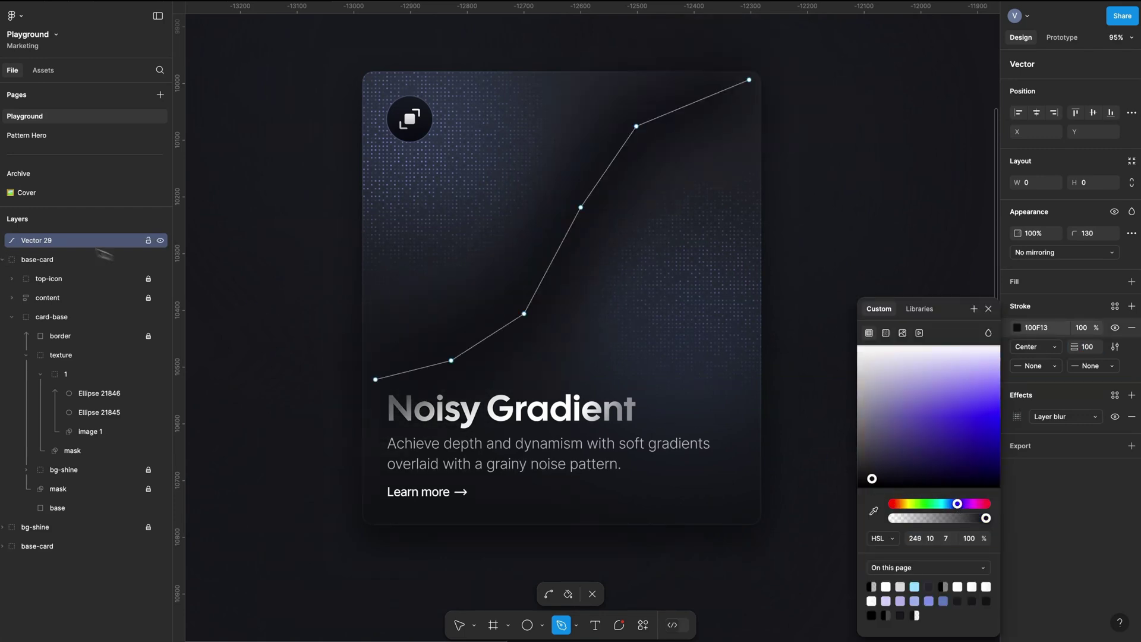
Place Vector 29 in group 1 directly above image 1 and reduce its stroke weight to 51
left_click_drag(88, 324, 136, 417)
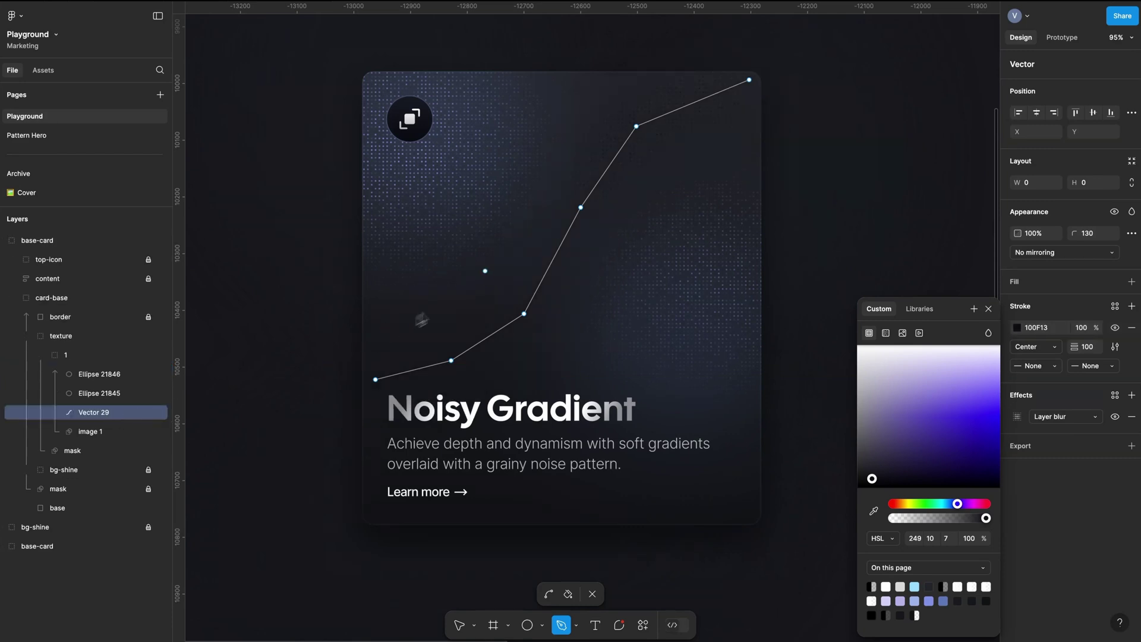
key("Escape")
left_click(1087, 347)
type("30")
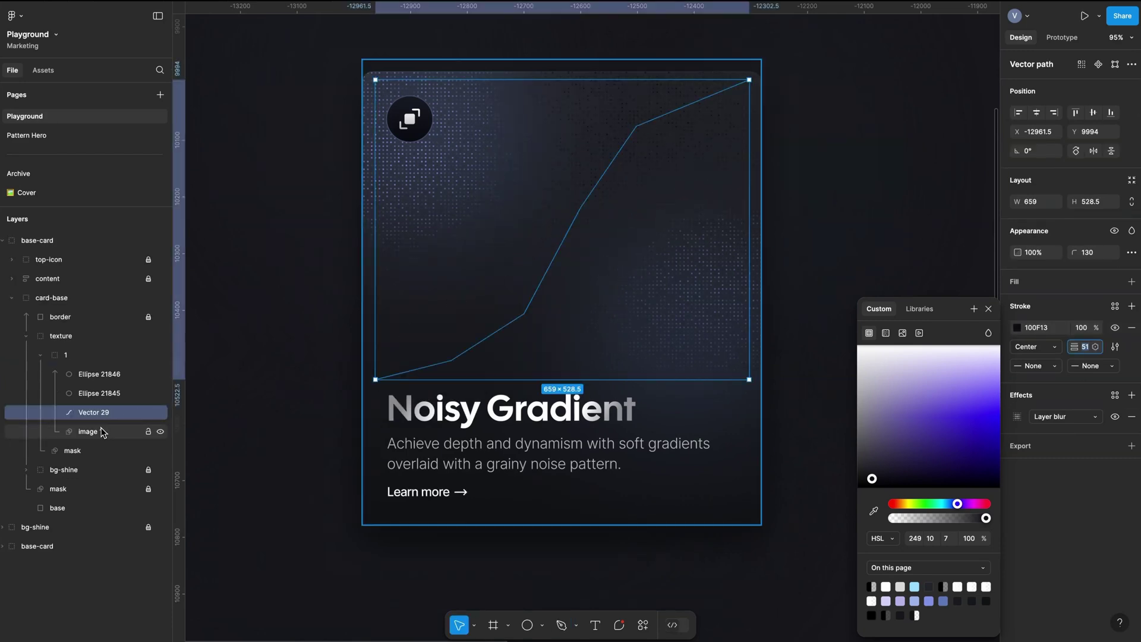
Duplicate Ellipse 21845, bring the copy to the top of group 1, and shrink it to about 228 × 207
left_click(98, 397)
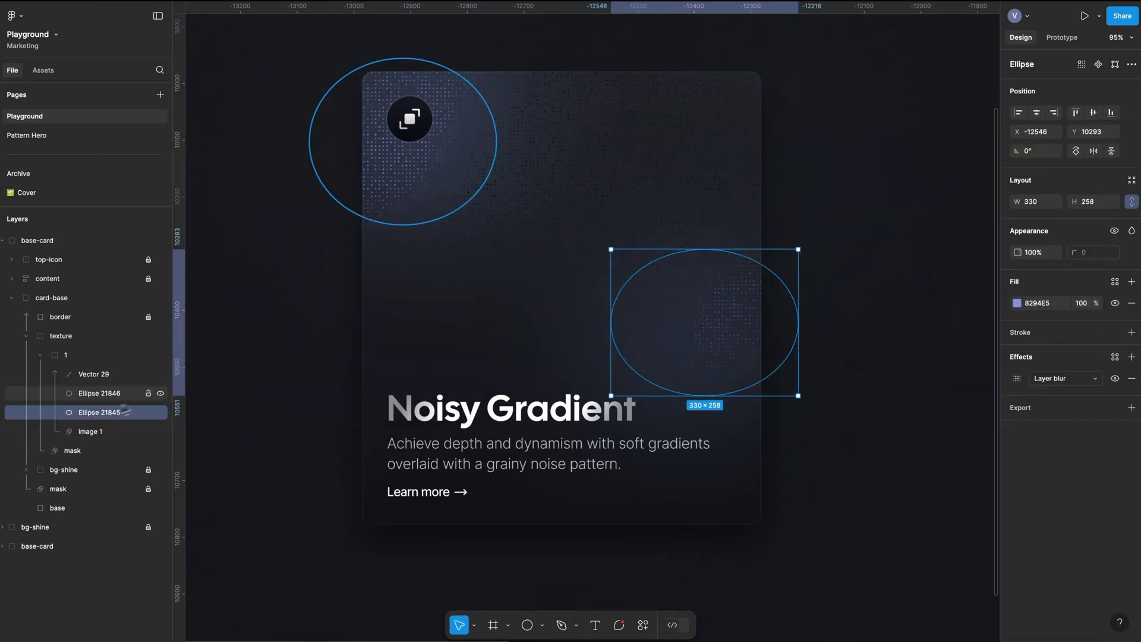
key("ctrl+d")
left_click_drag(119, 412, 97, 366)
left_click_drag(707, 320, 670, 255)
left_click_drag(761, 184, 707, 193)
Set the small ellipse's layer blur to 80 and fill to 4666F4, and position it near the card's right edge
left_click(1018, 379)
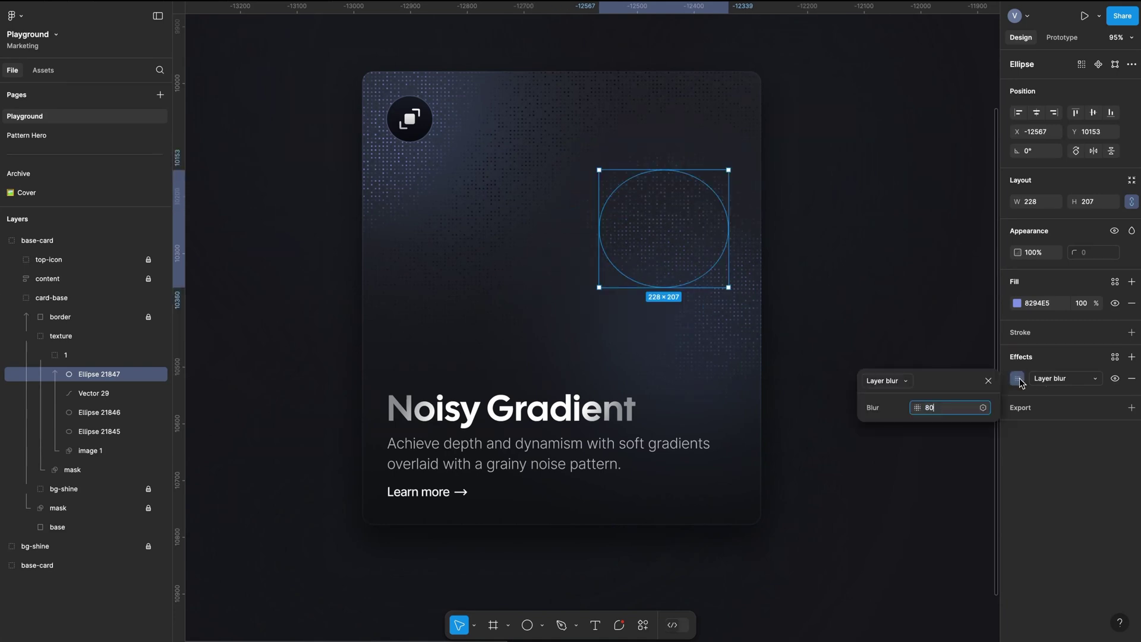
left_click_drag(718, 264, 731, 242)
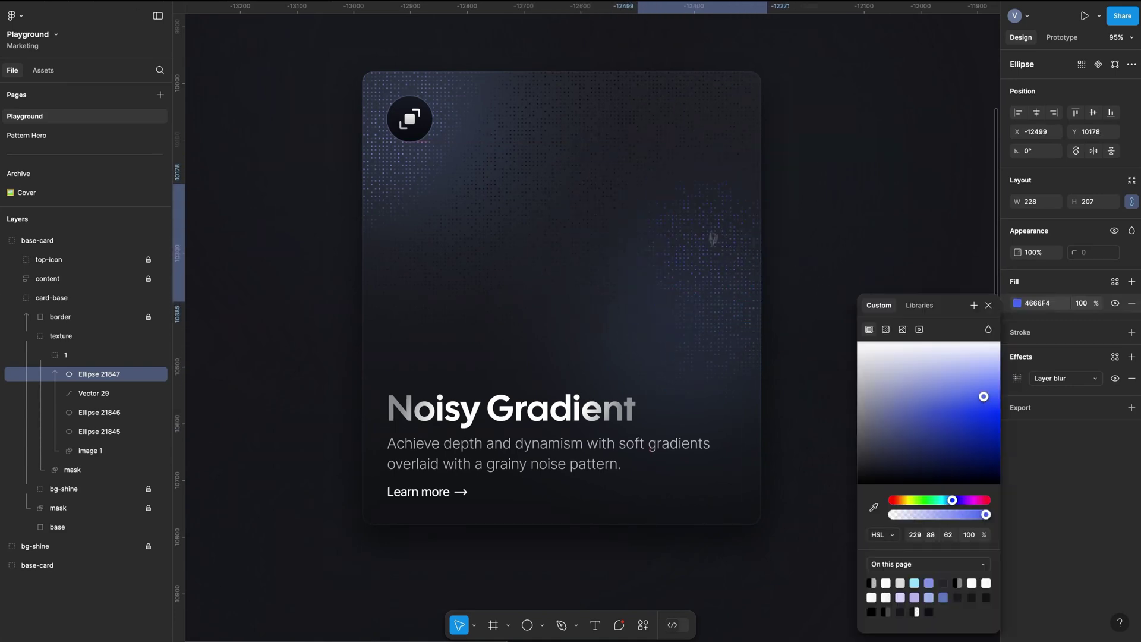
left_click_drag(712, 239, 726, 236)
Place copies of the blue ellipse below the card's icon and, on top of group 1, at the card's upper edge
left_click(858, 62)
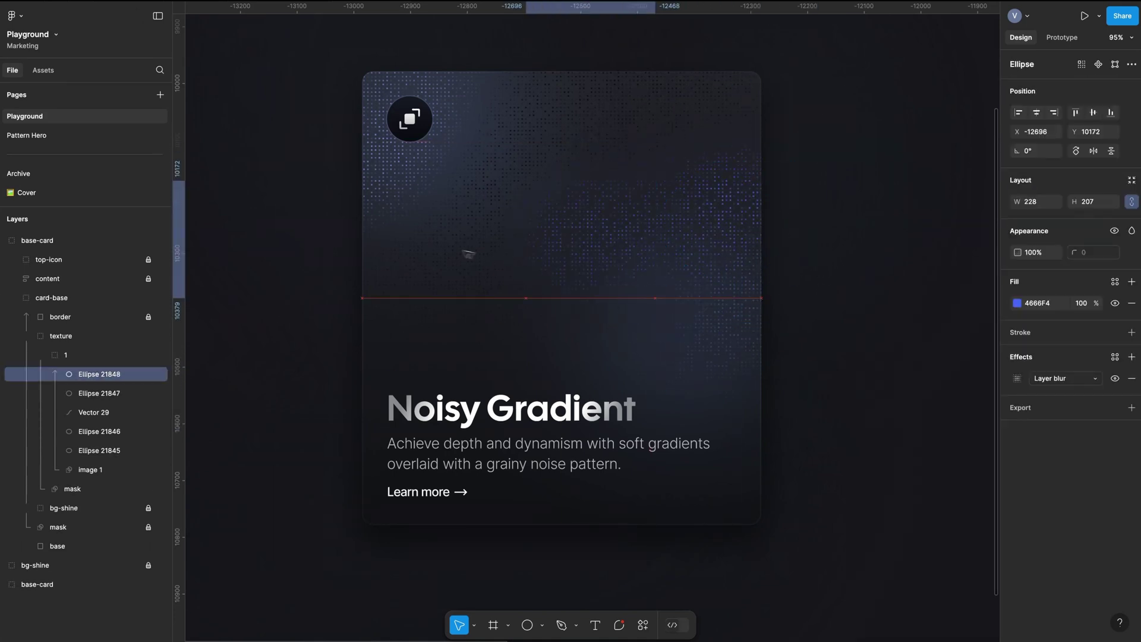
left_click_drag(465, 251, 431, 233)
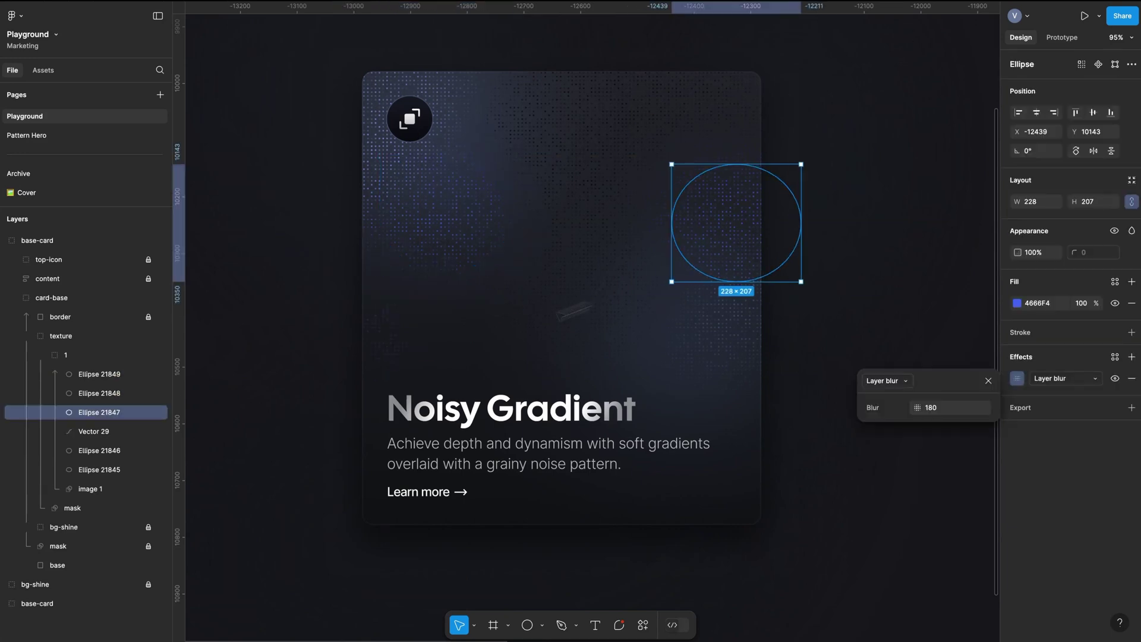
left_click(99, 413)
key("super+d")
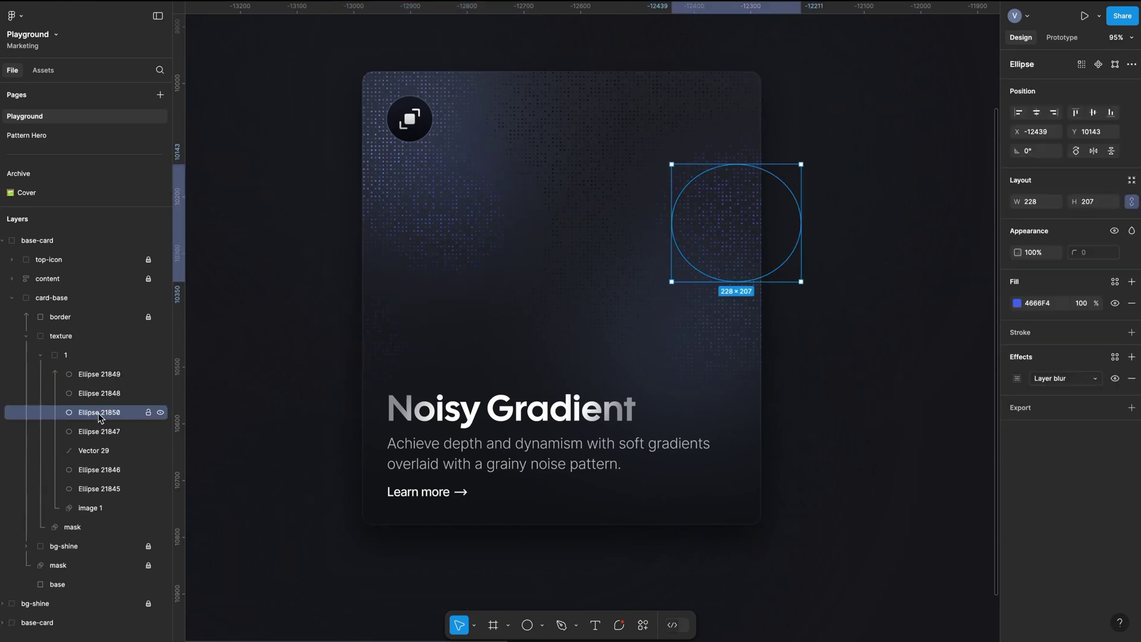
left_click_drag(99, 413, 99, 366)
left_click_drag(735, 223, 662, 119)
Darken the fill of the ellipse at the card's upper edge to a deep blue
left_click(1017, 303)
left_click_drag(980, 446, 976, 495)
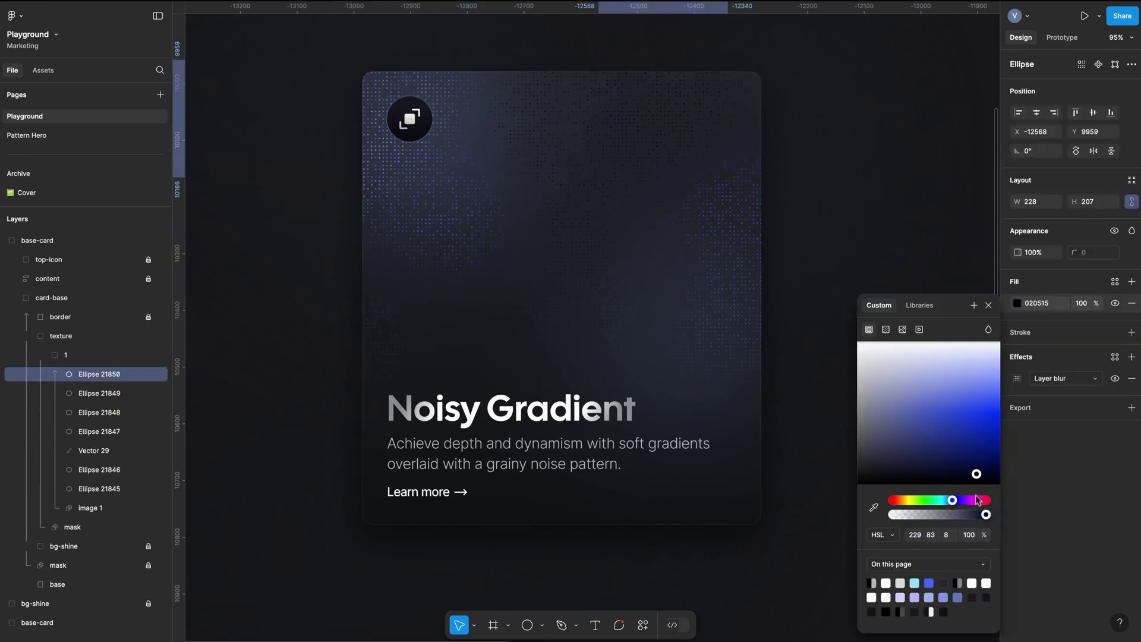
left_click_drag(980, 456, 979, 440)
Duplicate the upper-edge ellipse below the card's icon, shrink the copy to about 117 × 106, and fill it with 97D0FE
left_click(703, 88)
key("super+d")
left_click_drag(703, 88, 486, 159)
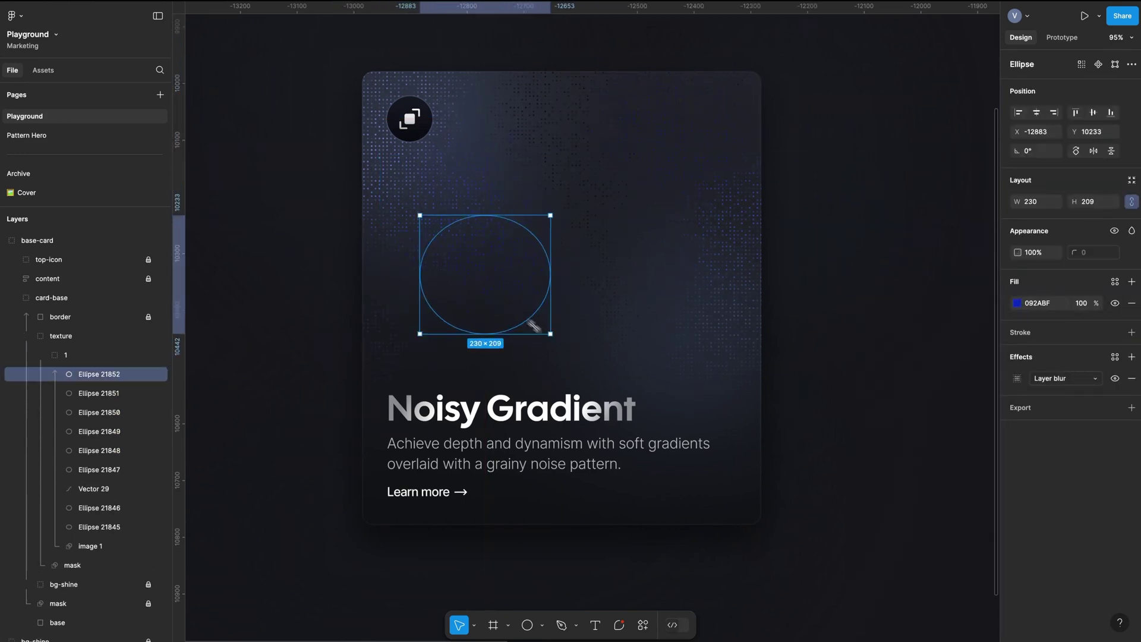
left_click_drag(550, 334, 486, 275)
left_click(1017, 303)
left_click_drag(984, 380, 984, 367)
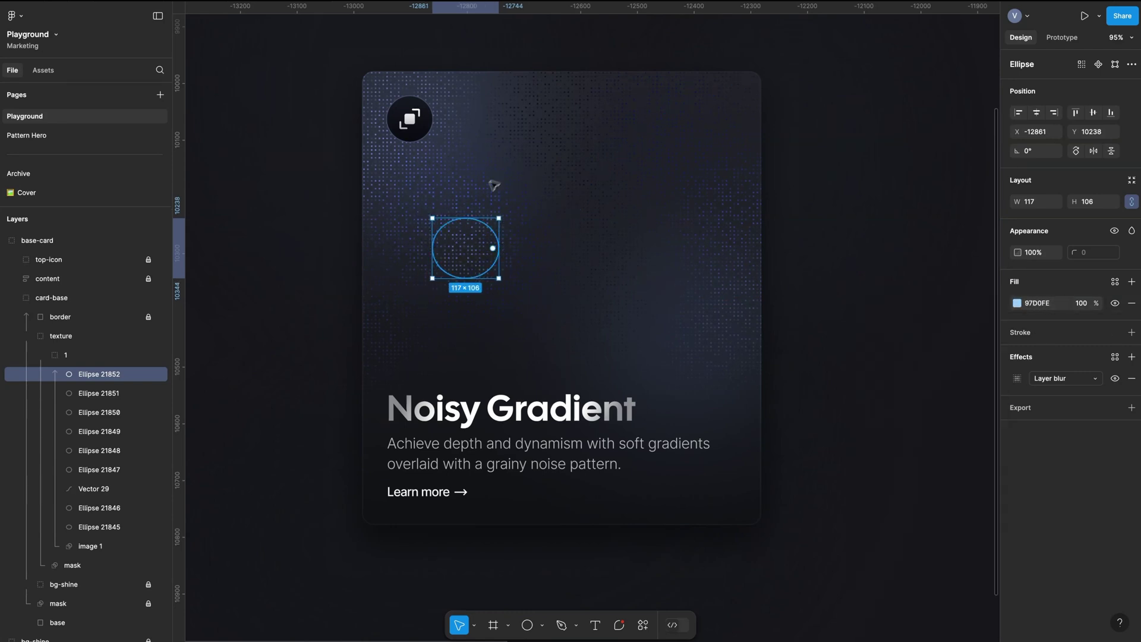
Duplicate the small 97D0FE ellipse and place the copy at the card's right edge
key("super+d")
left_click_drag(479, 249, 743, 240)
left_click(861, 145)
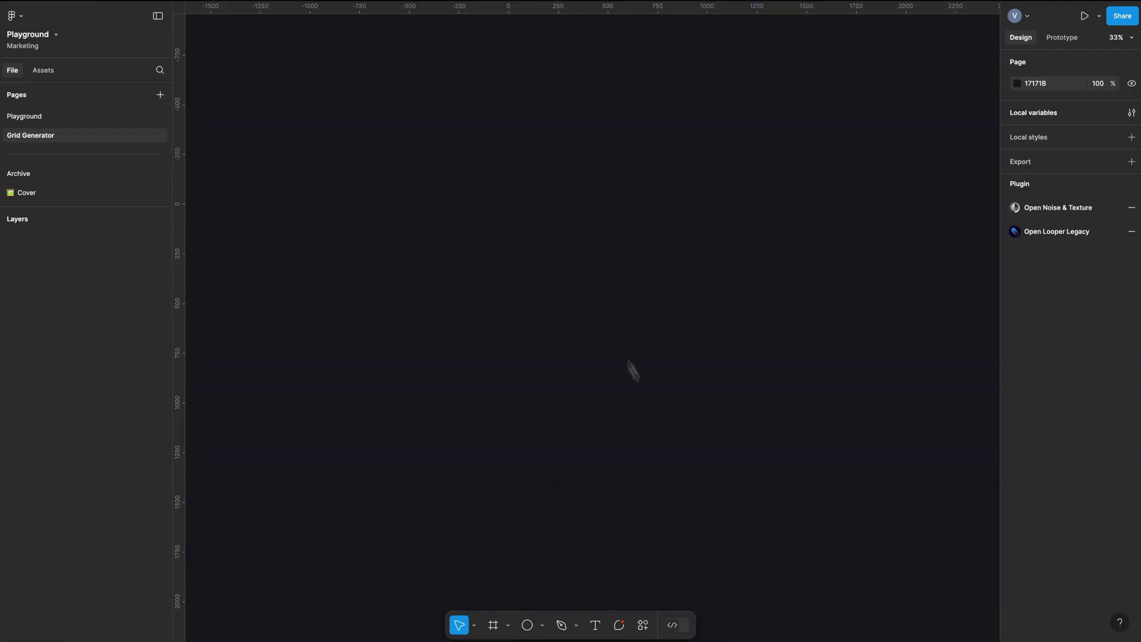
Run Noise Grid Generator and set circles count to 80 × 80, grid gap to 6 × 6 and dot size to 4
left_click(645, 627)
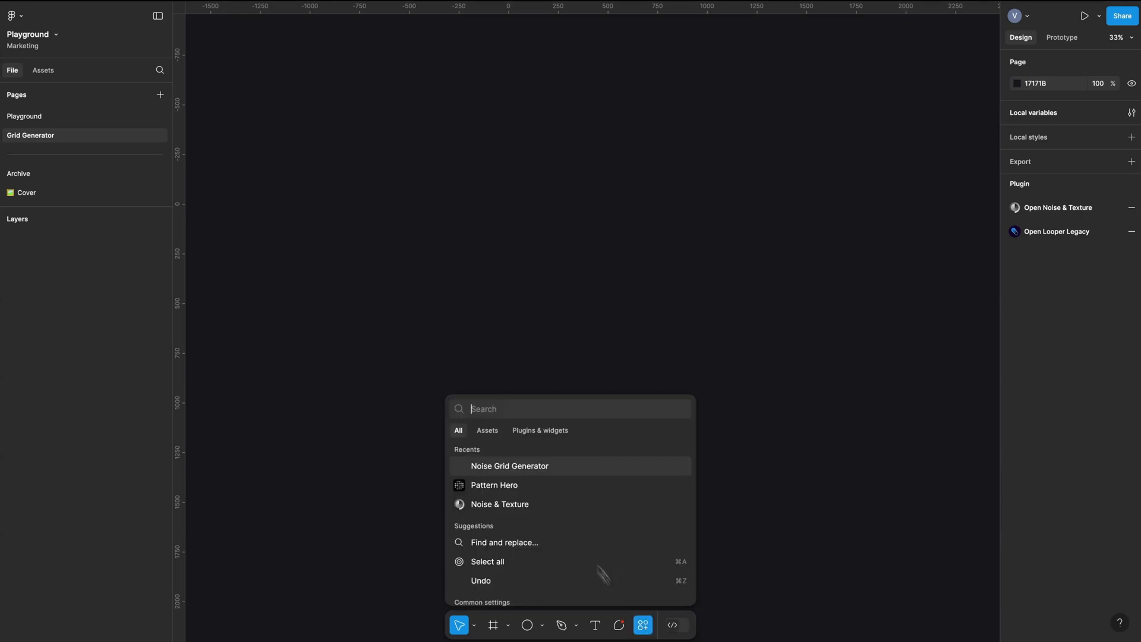
left_click(532, 433)
left_click(502, 453)
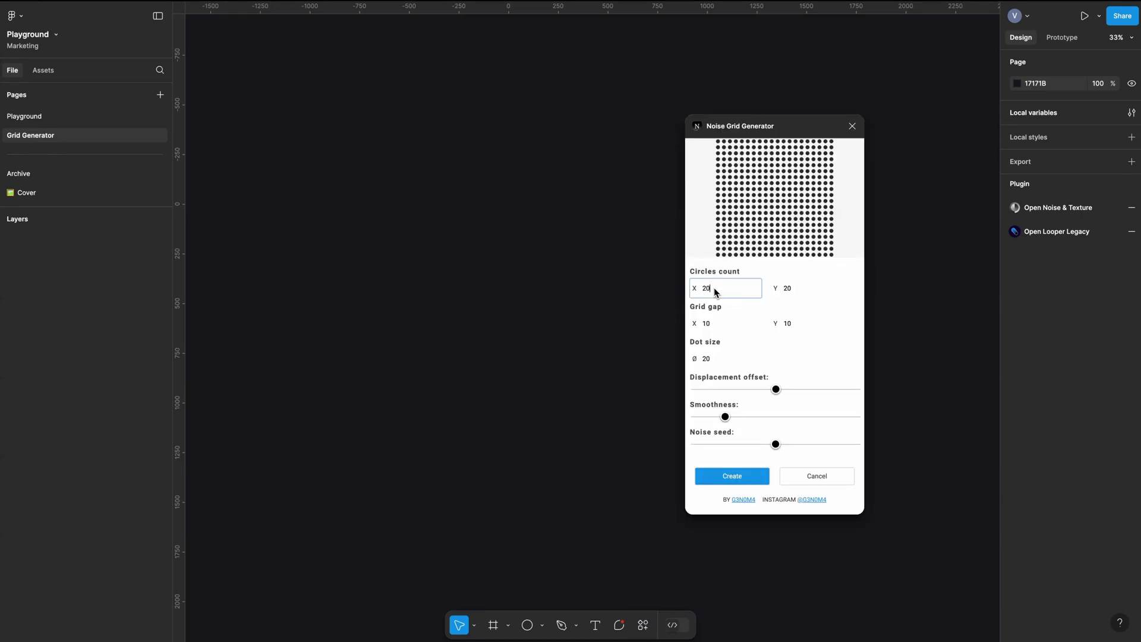
type("8080")
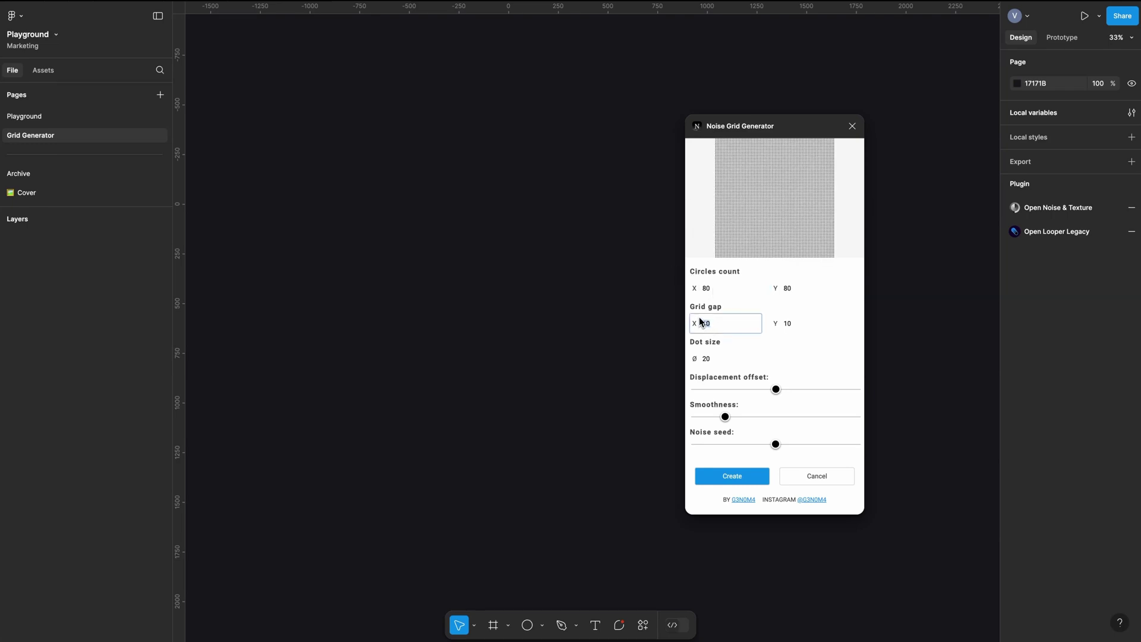
type("6")
left_click(796, 326)
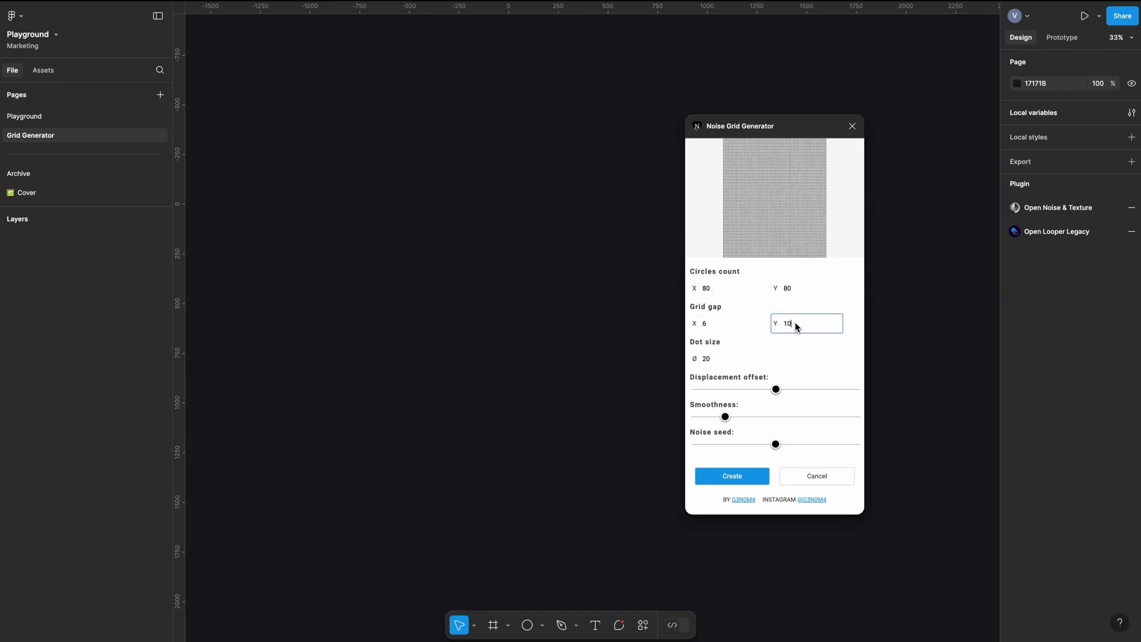
type("6")
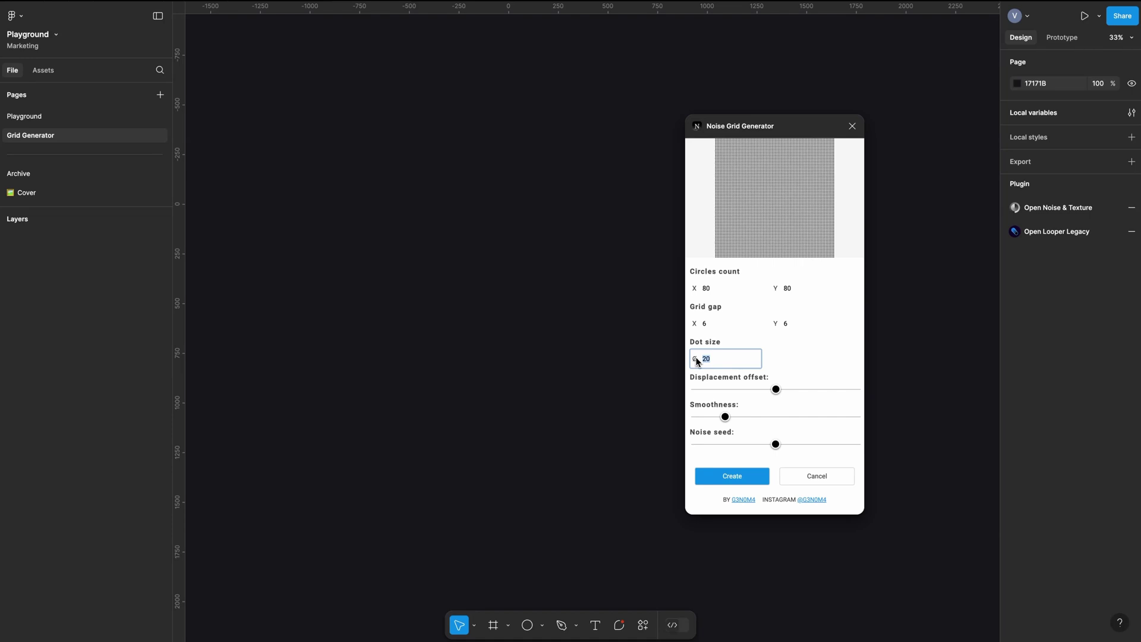
type("4")
Increase the displacement offset and smoothness, create the noise grid, and close the plugin
left_click_drag(811, 390, 798, 390)
left_click(771, 416)
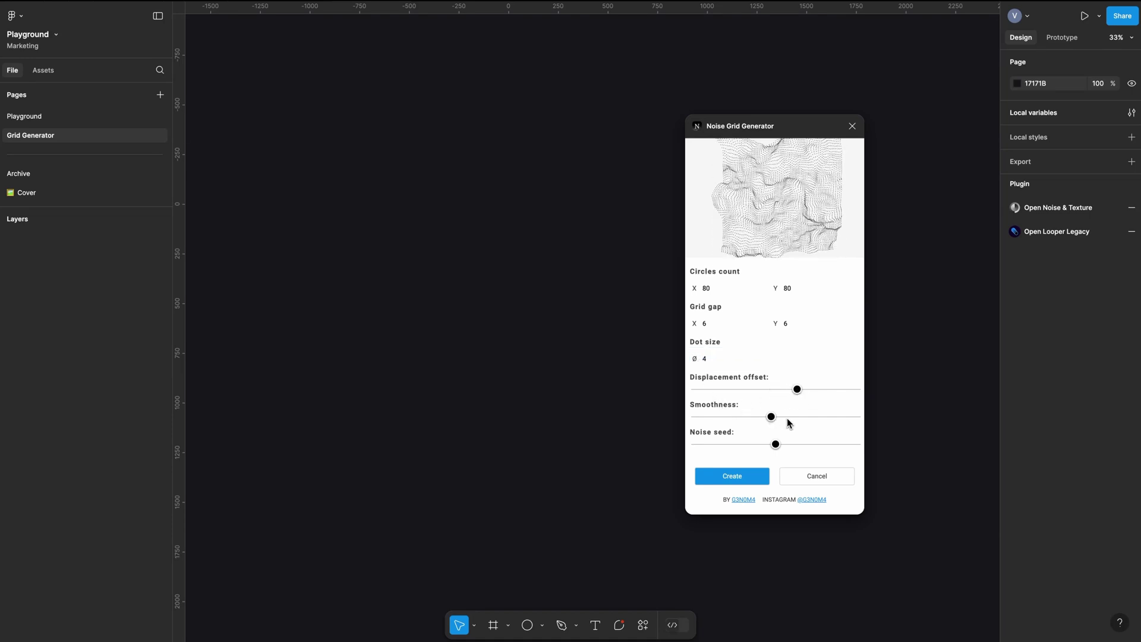
left_click(787, 418)
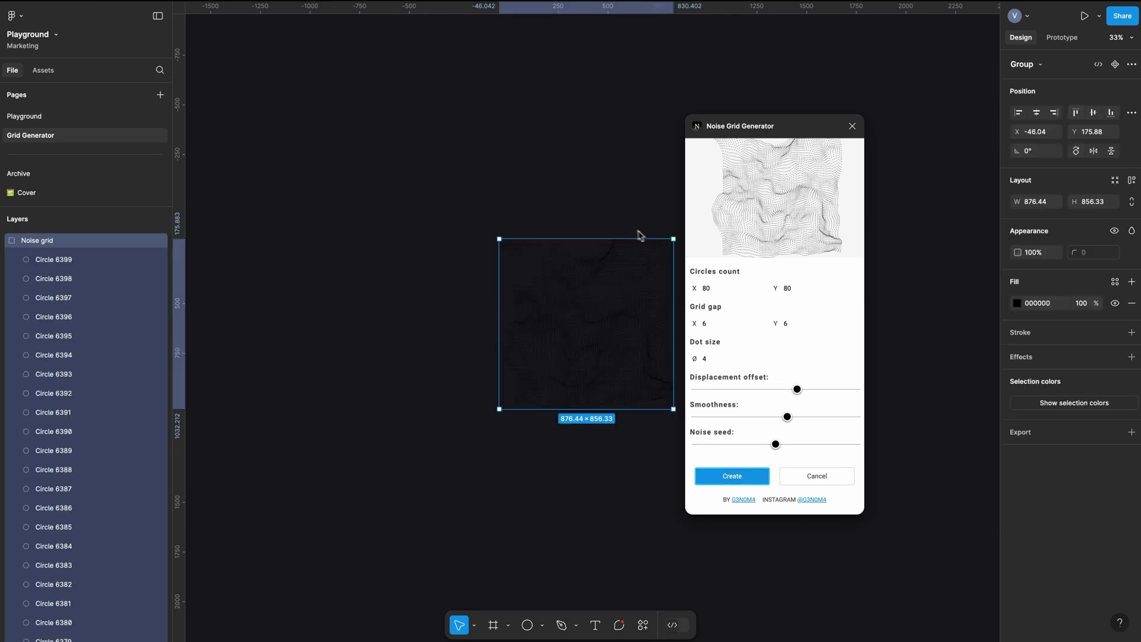
left_click(854, 126)
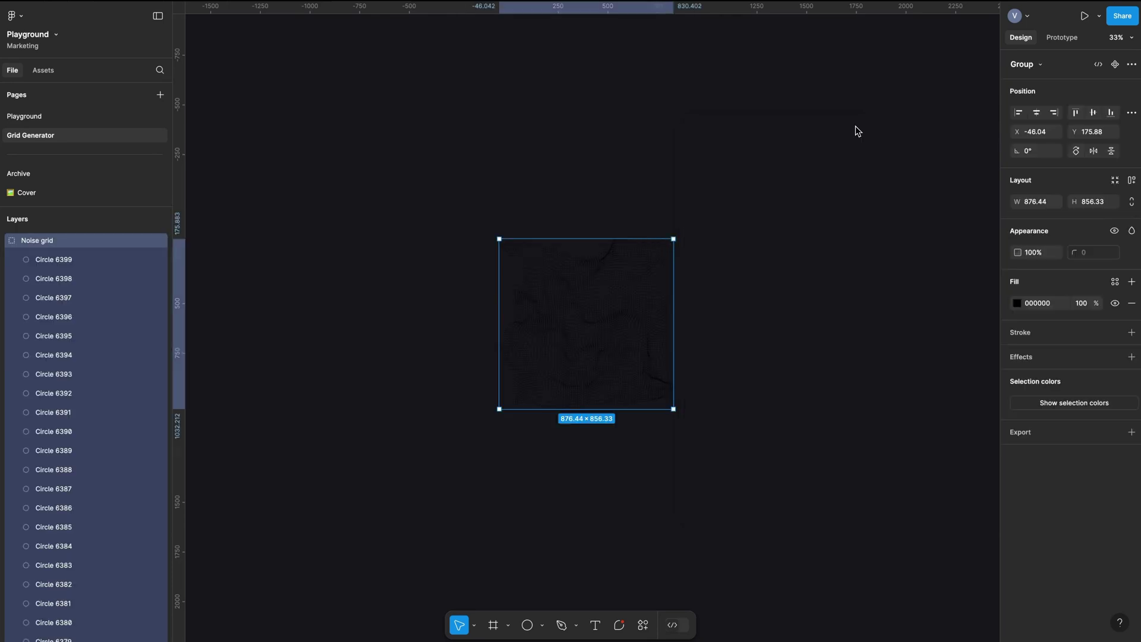
Set the noise grid's fill to FFFFFF and copy it as an image
left_click(1018, 306)
left_click(859, 349)
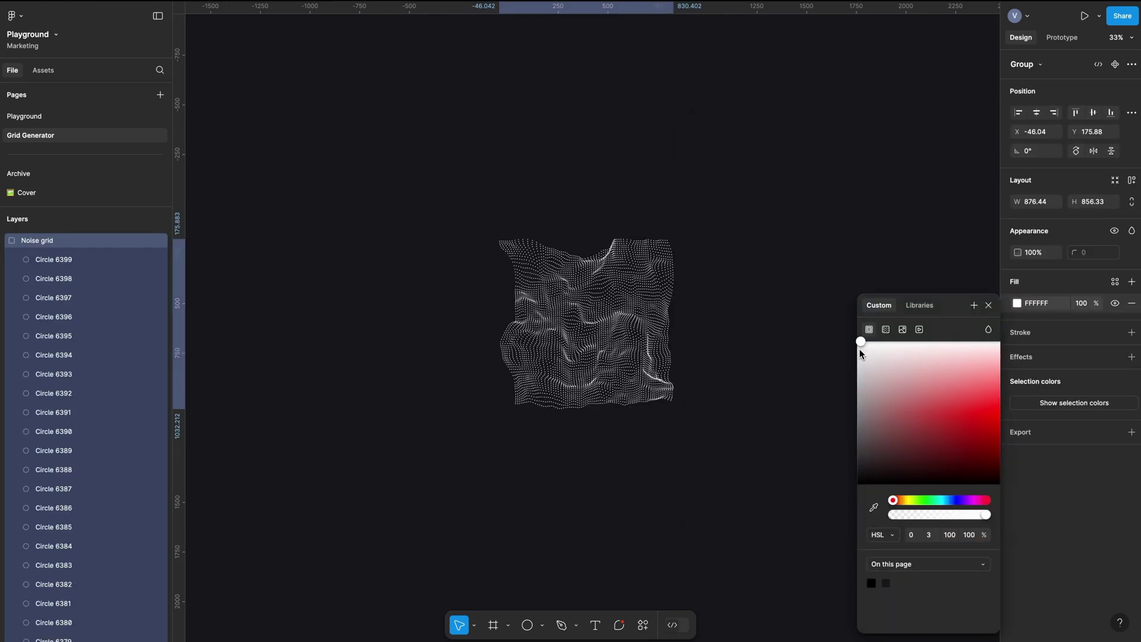
right_click(60, 234)
left_click(231, 287)
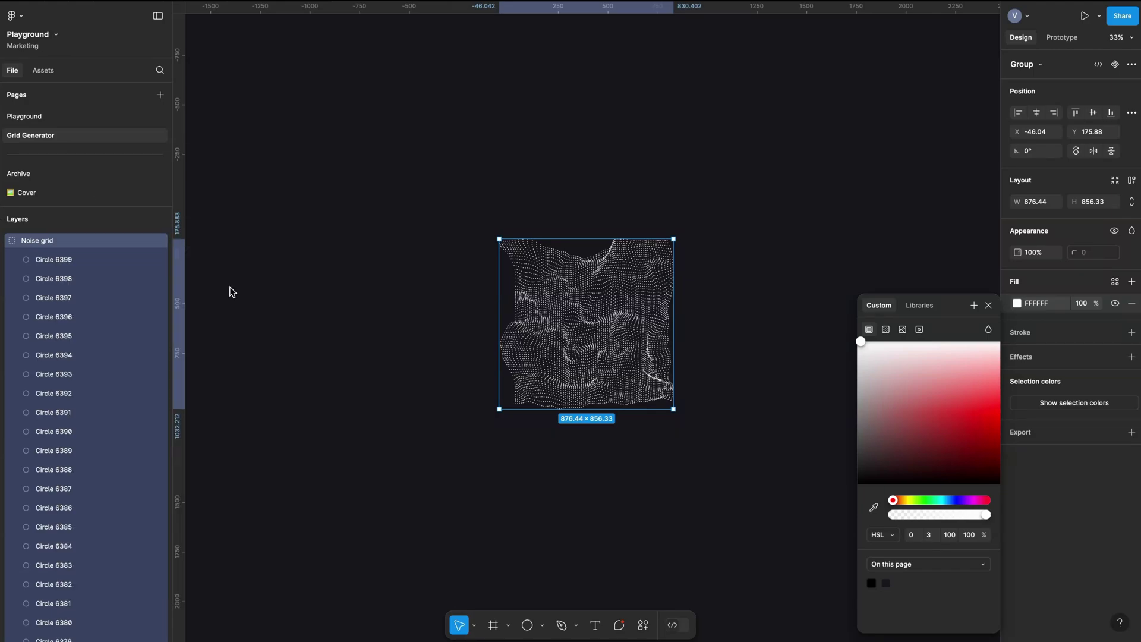
Paste the noise grid image on the Playground page over the card's upper part and move it into card-base beneath border
left_click(24, 116)
key("ctrl+v")
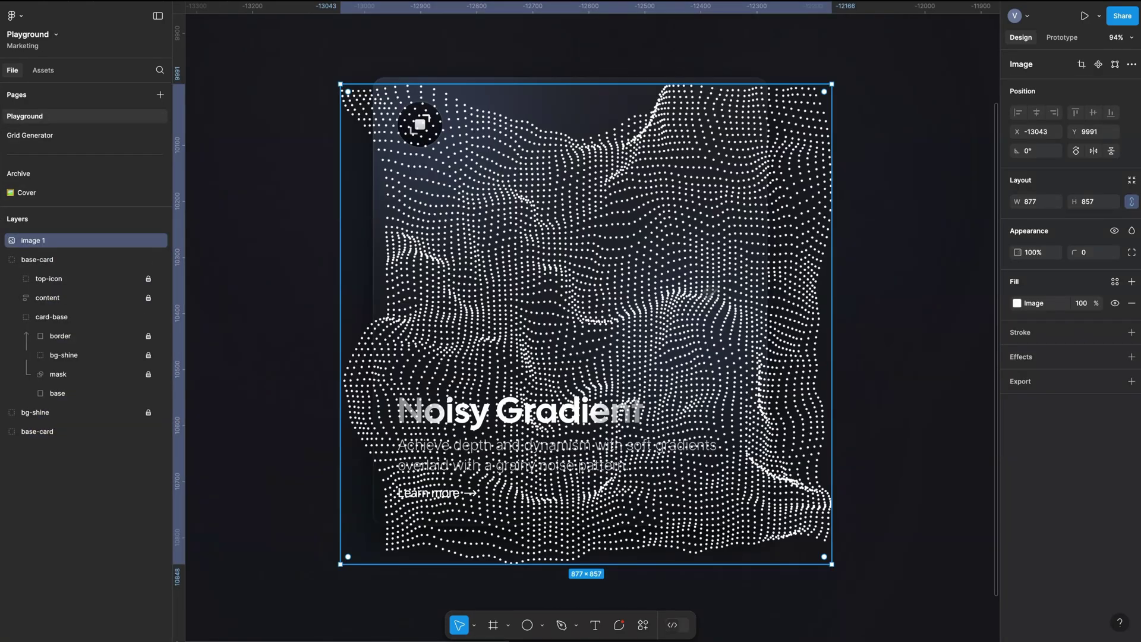
left_click_drag(689, 363, 651, 248)
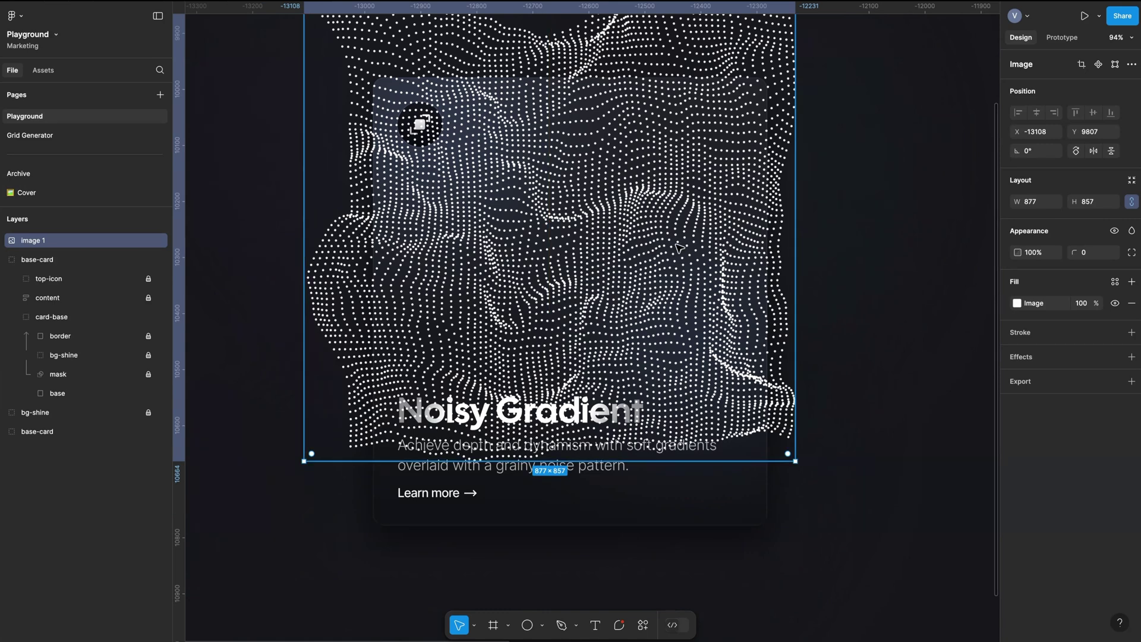
left_click_drag(77, 351, 80, 351)
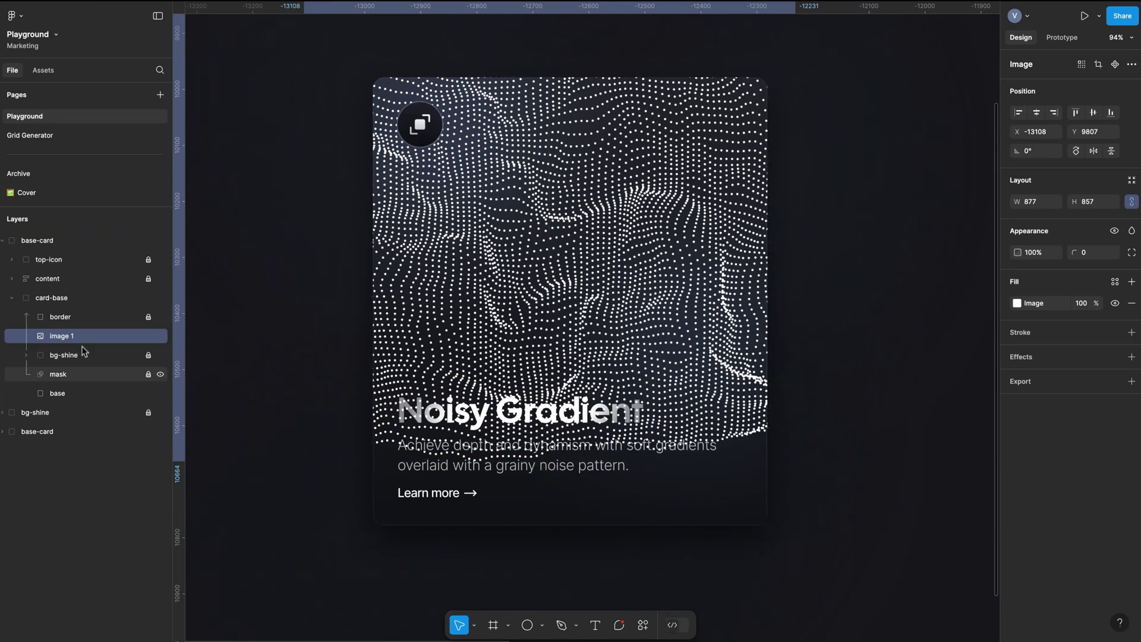
Duplicate the base layer directly beneath image 1 and group the two as "texture"
left_click(70, 394)
key("ctrl+d")
left_click_drag(83, 392, 74, 349)
left_click(80, 338, "shift")
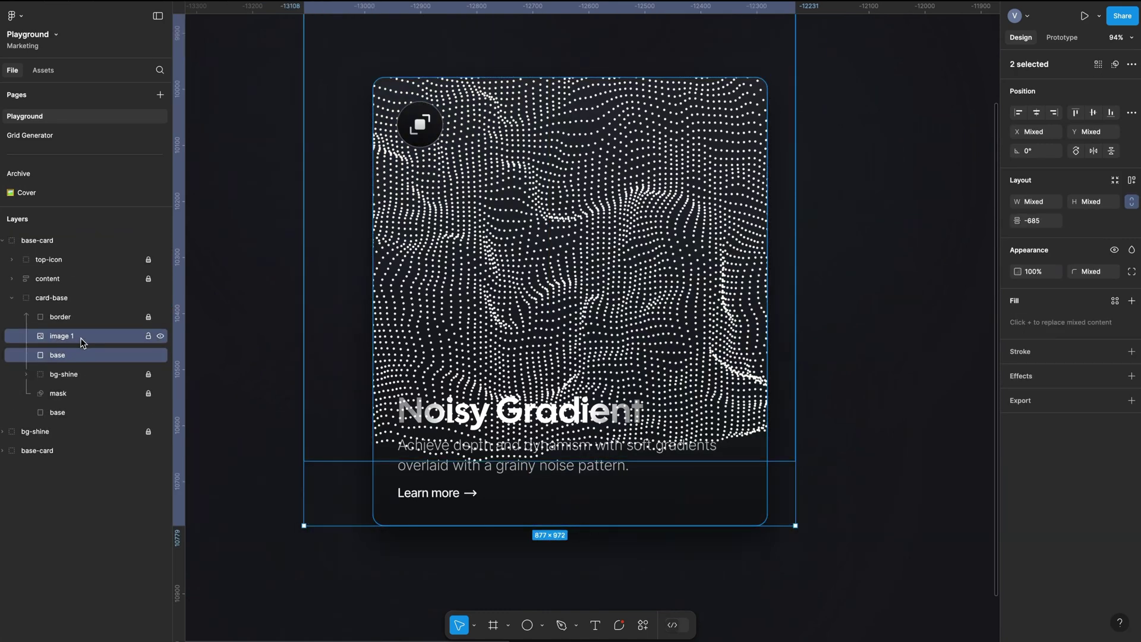
key("ctrl+g")
double_click(60, 337)
type("texture")
key("Return")
Rename the base copy inside the texture group "mask" and use it as a mask
left_click(26, 336)
left_click(90, 378)
key("Return")
right_click(83, 372)
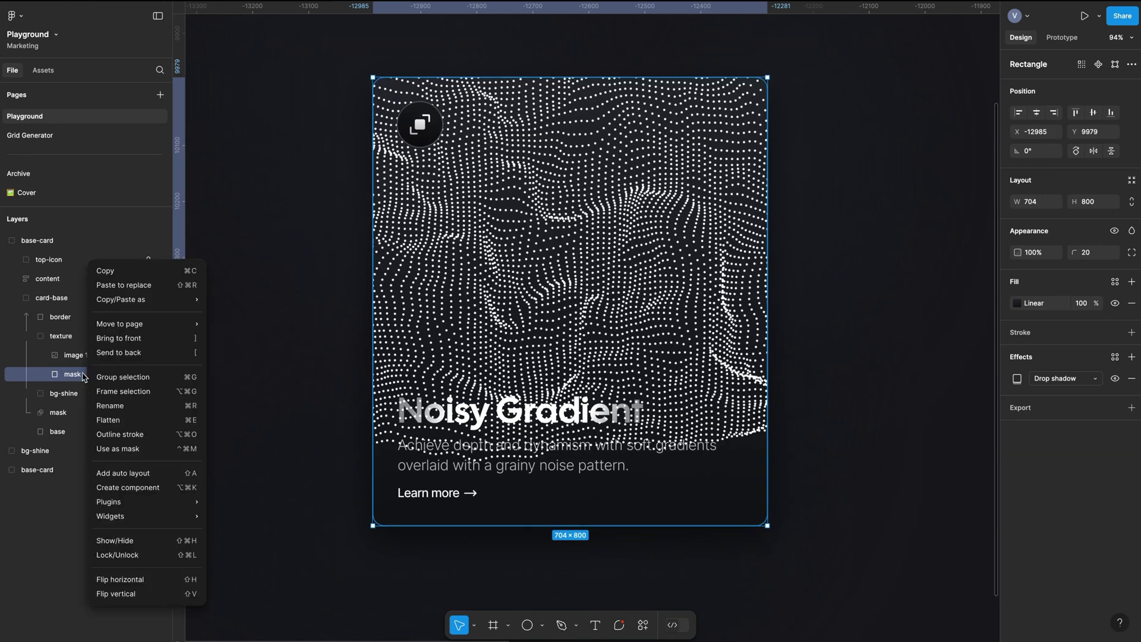
left_click(119, 449)
Set the mask gradient's 111315 stop to 0% opacity and move both stops inward so the texture fades above the title
left_click(1017, 349)
left_click(958, 509)
type("0")
left_click_drag(581, 526, 583, 458)
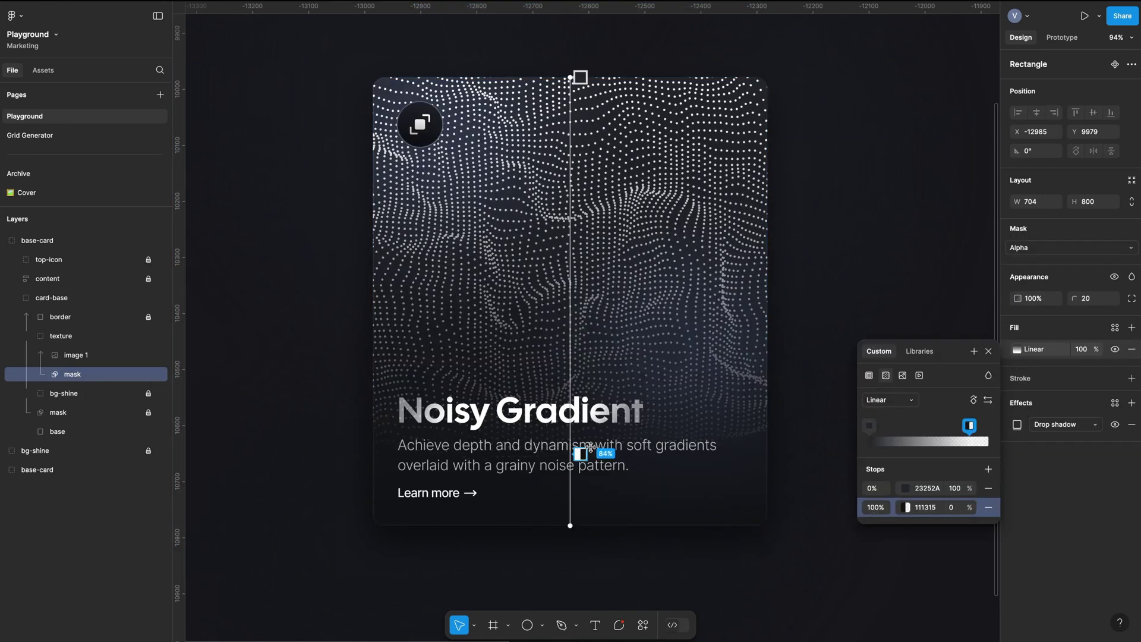
left_click_drag(581, 78, 583, 266)
left_click_drag(583, 457, 585, 418)
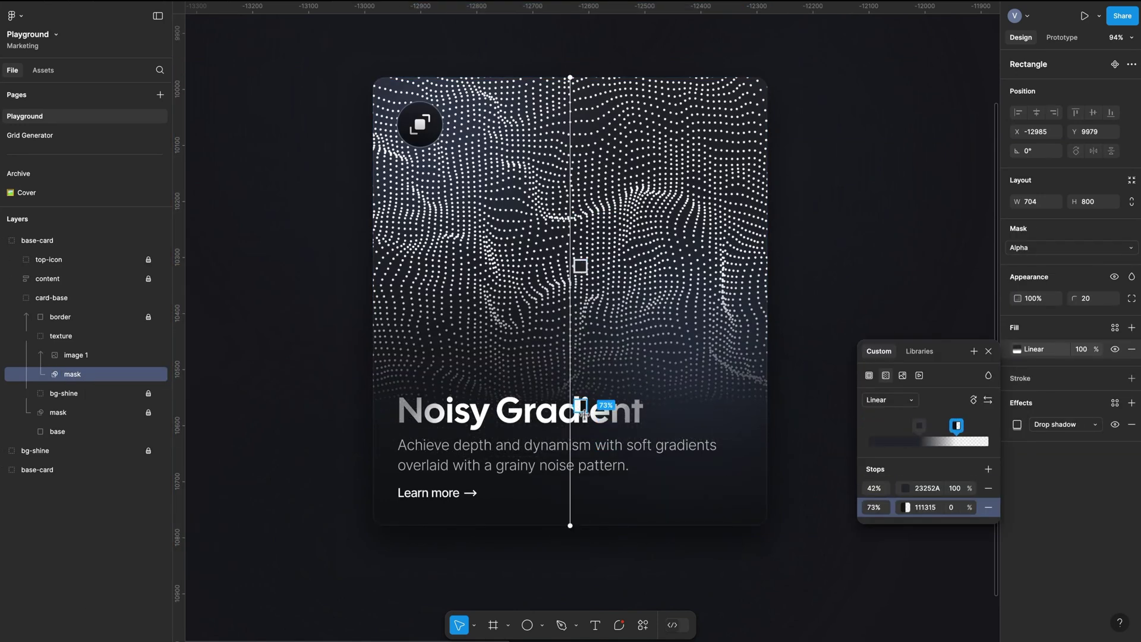
left_click_drag(580, 266, 581, 295)
key("Escape")
Group image 1 under the name "1" and use the image as the mask inside that group
left_click(76, 357)
key("ctrl+g")
double_click(80, 353)
type("1")
key("Return")
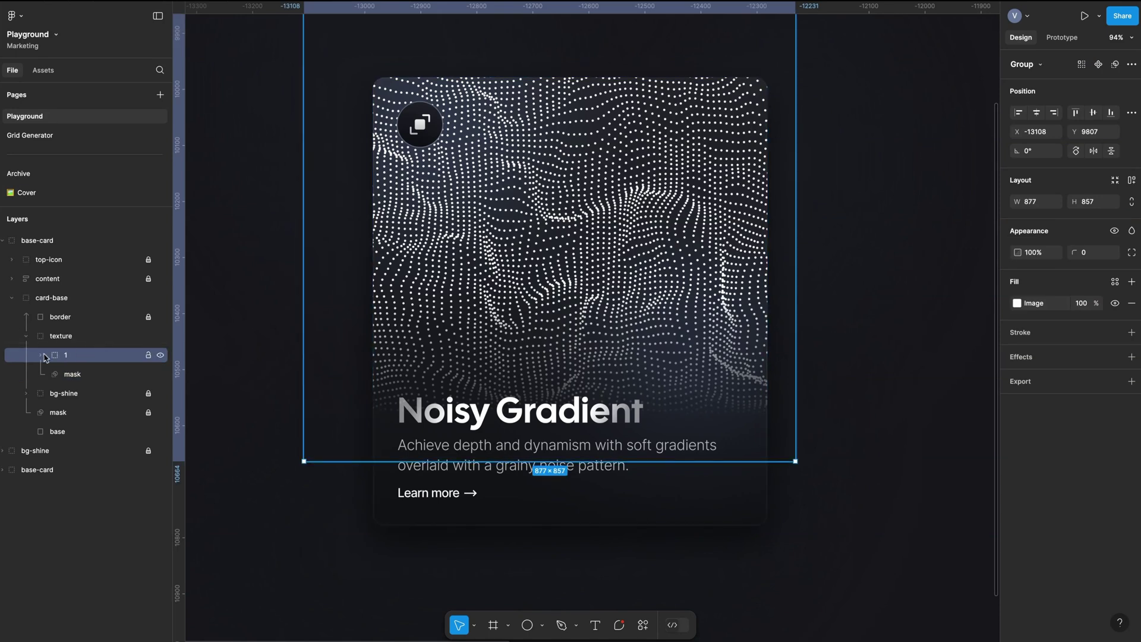
left_click(42, 355)
right_click(85, 376)
left_click(119, 450)
Draw a circle about 291 × 291 over the card's right half and place it in group 1 above image 1
left_click(543, 626)
left_click(561, 549)
left_click_drag(583, 178, 749, 342)
left_click_drag(83, 240, 83, 381)
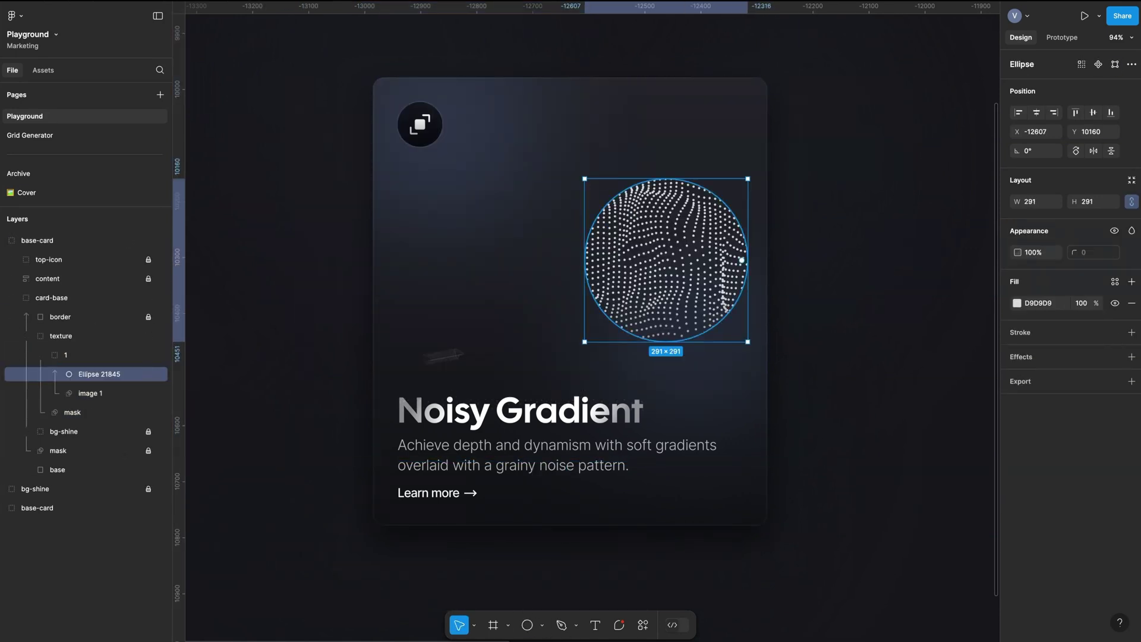
Move the circle toward the card's right edge and give it a layer blur of 100
left_click_drag(671, 267, 729, 327)
left_click(1132, 357)
left_click(1064, 378)
left_click(1050, 395)
left_click(1017, 378)
type("100")
key("Return")
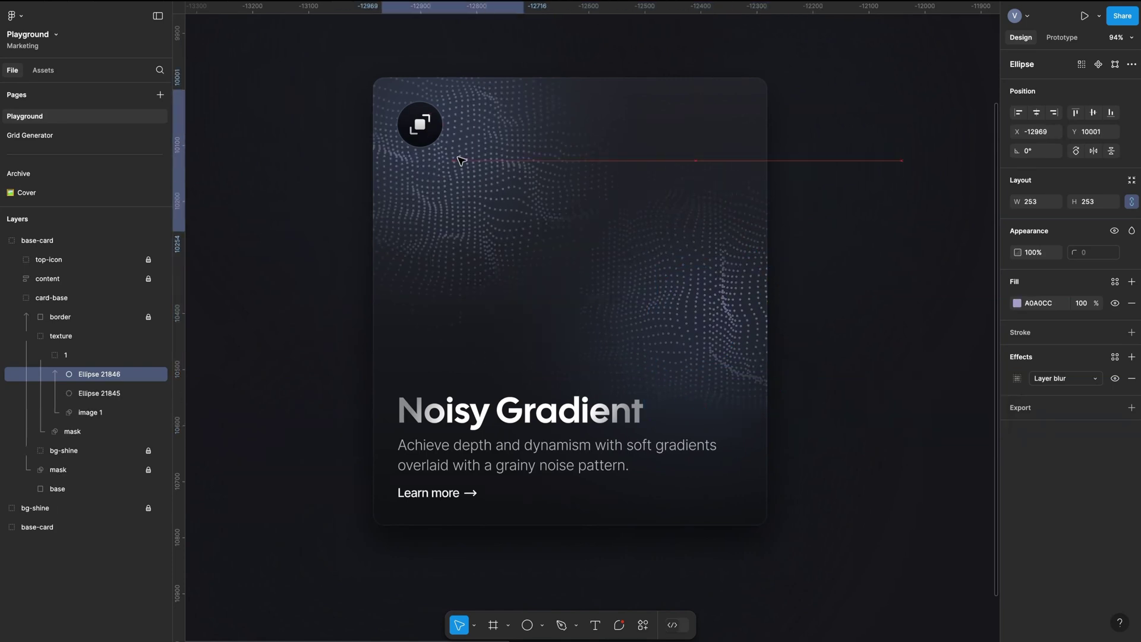
Position the blurred circle's copy behind the card's icon and set the fill of both circles to D0D0DC
left_click_drag(461, 160, 424, 122)
left_click(831, 116)
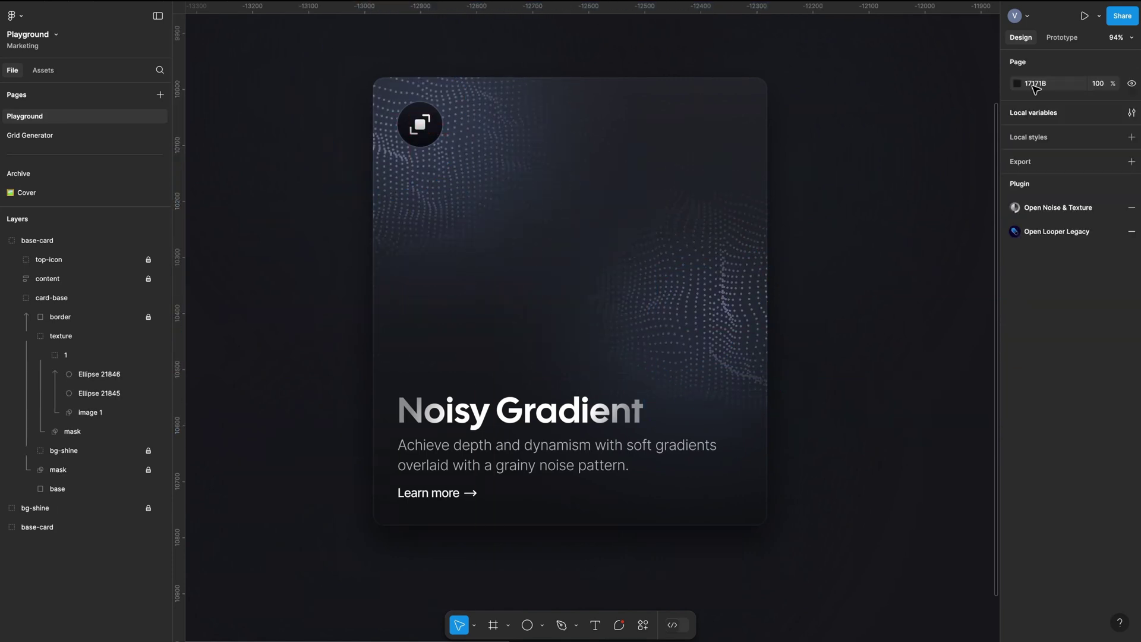
left_click(416, 166, "super")
left_click(721, 306, "shift+super")
left_click(1017, 303)
left_click_drag(943, 414, 880, 362)
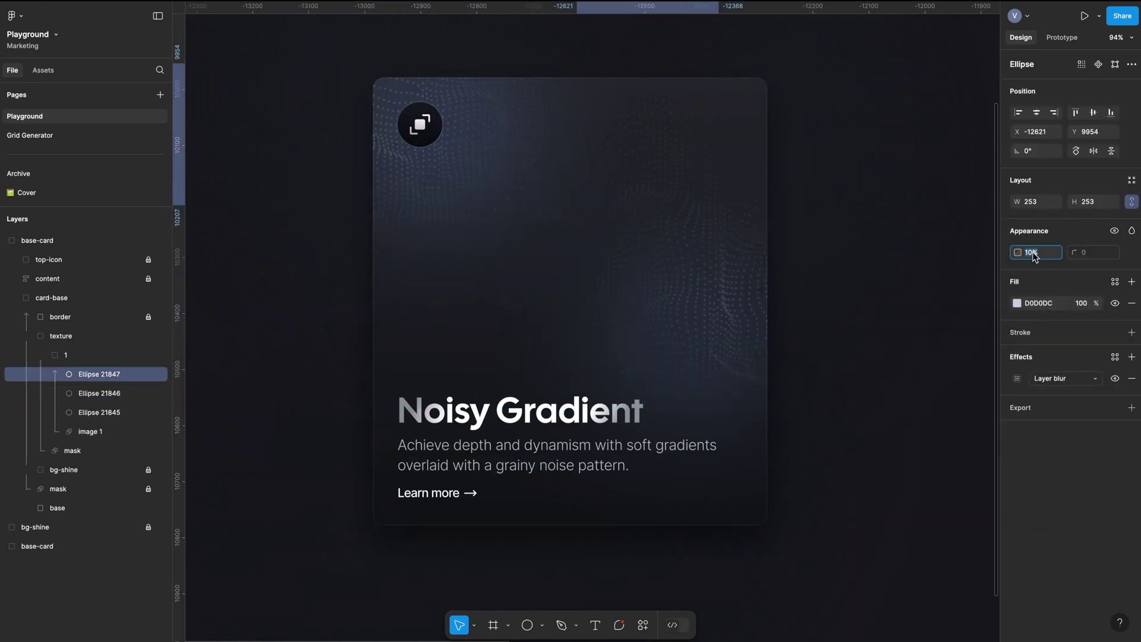
Set the upper-edge ellipse's opacity to 10% and place a copy over the card's title area
key("Return")
left_click_drag(659, 143, 500, 341, "alt")
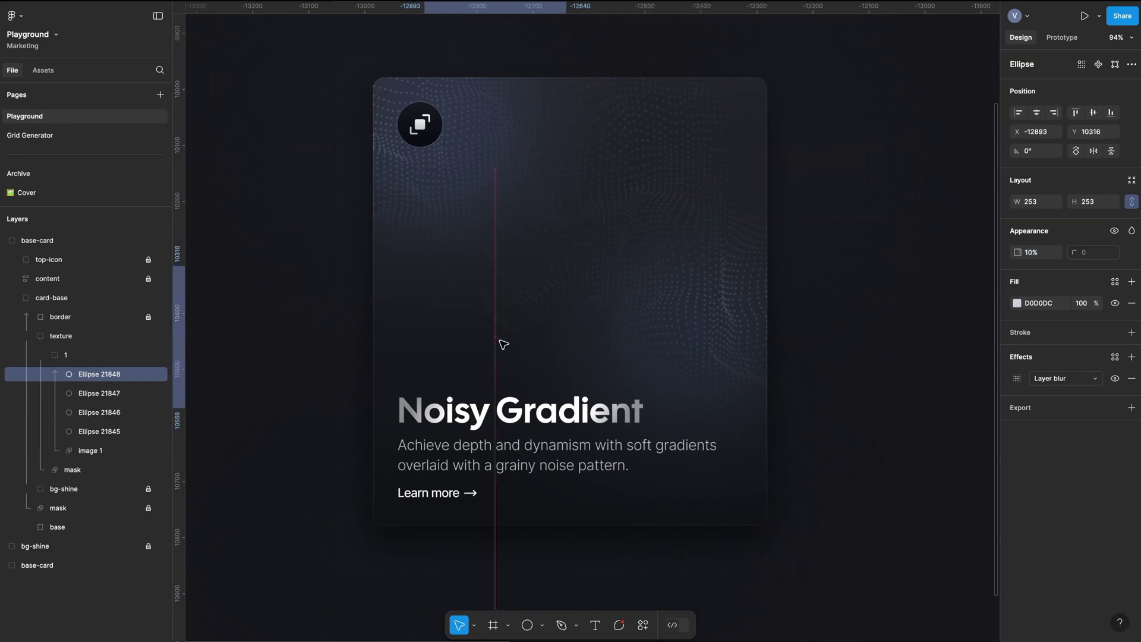
Set the right-edge ellipse's fill to A4A2FA and place a copy at the card's upper edge beside the icon
left_click(1017, 303)
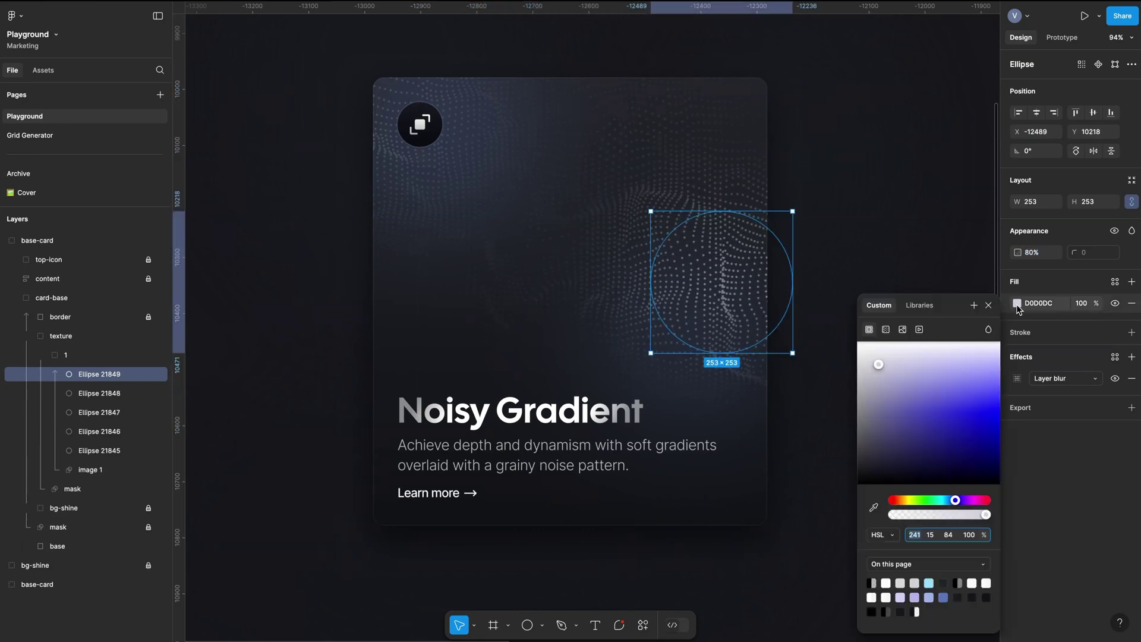
mouse_move(963, 387)
left_mouse_down()
mouse_move(976, 415)
mouse_move(979, 394)
left_mouse_up()
left_click_drag(981, 360, 987, 374)
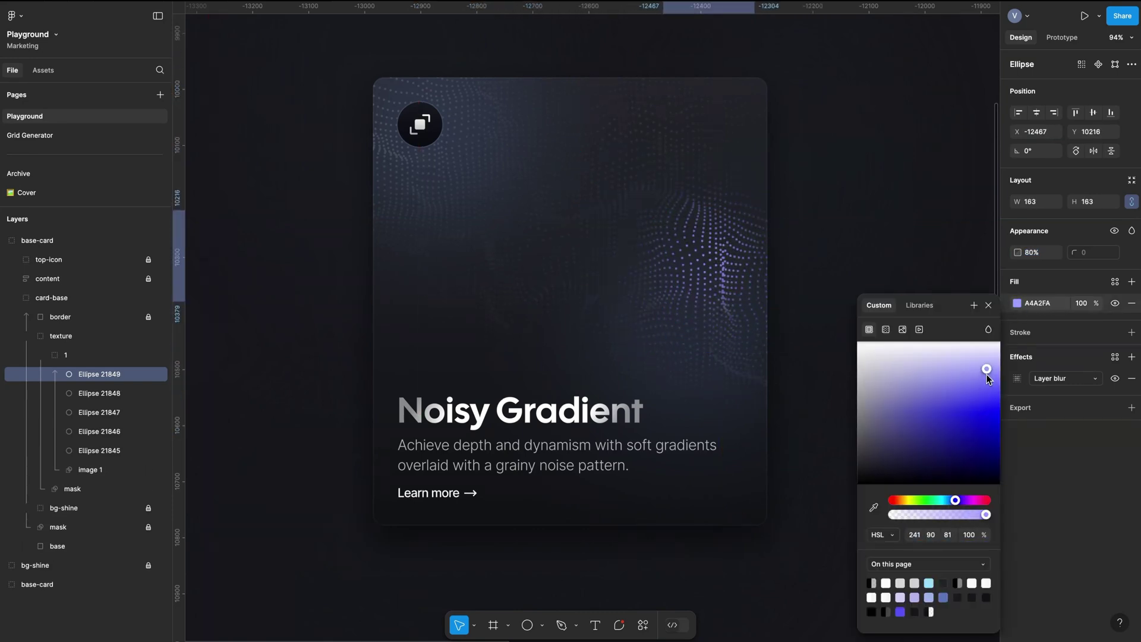
left_click_drag(702, 291, 517, 110, "alt")
Draw a curved vertical Pencil line about 51 × 280 over the right dot cluster, with an FFFFFF stroke of weight 10
left_click(578, 629)
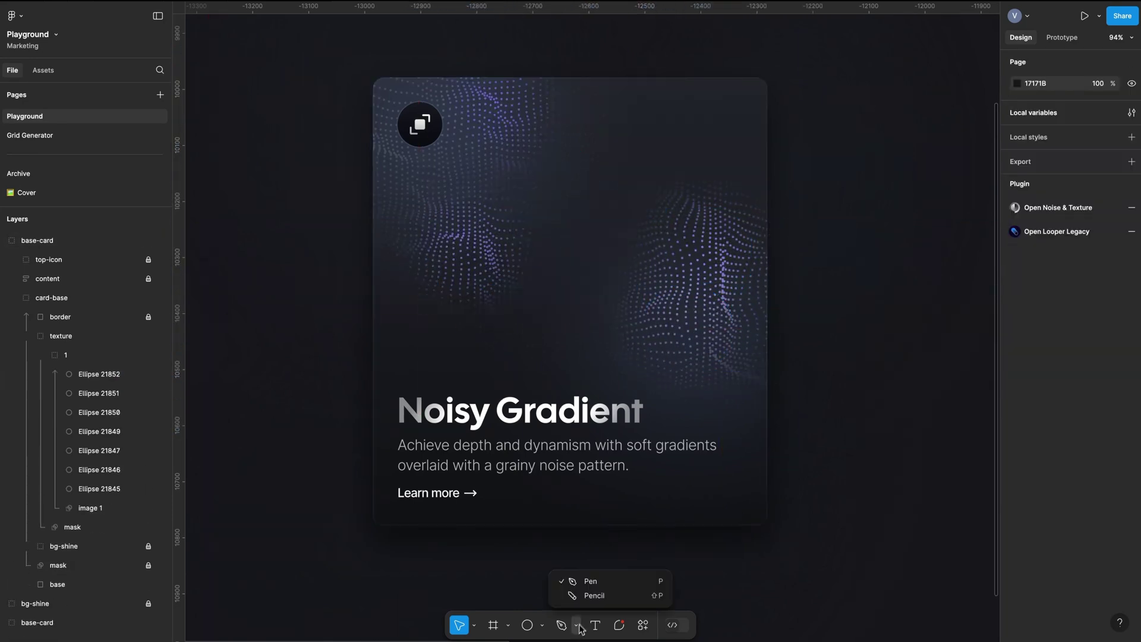
left_click(595, 595)
mouse_move(703, 199)
left_mouse_down()
mouse_move(730, 281)
mouse_move(702, 356)
left_mouse_up()
left_click(1017, 328)
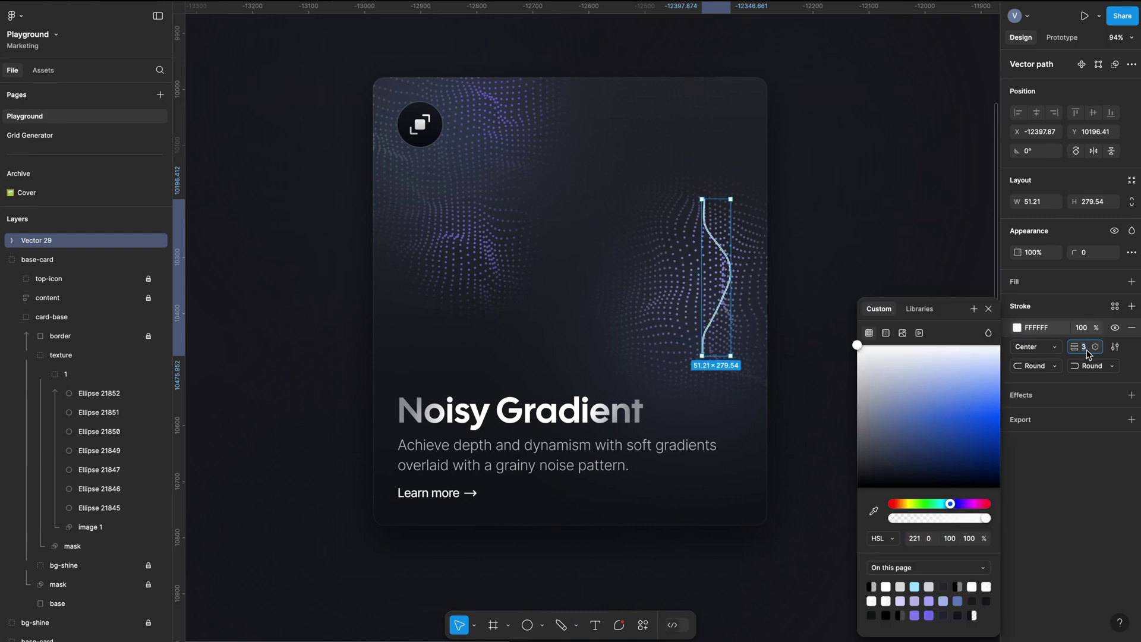
type("10")
key("Return")
Move the pencil line into group 1 above the ellipses and set its blend mode to Overlay
mouse_move(59, 240)
left_mouse_down()
mouse_move(390, 316)
mouse_move(318, 372)
left_mouse_up()
left_click(1131, 230)
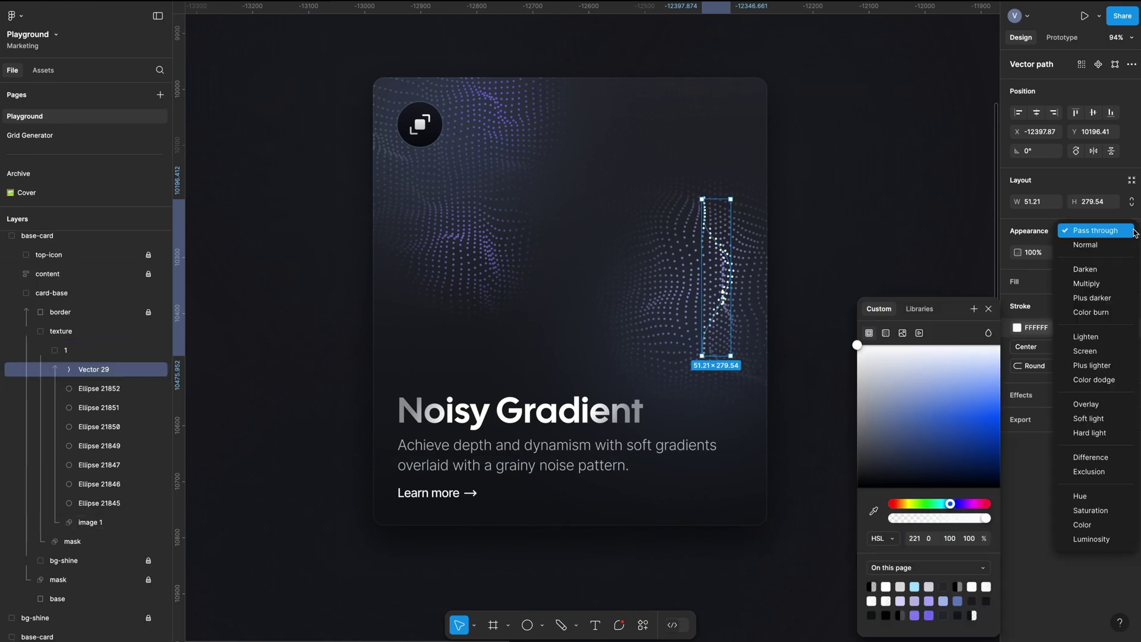
left_click(1086, 404)
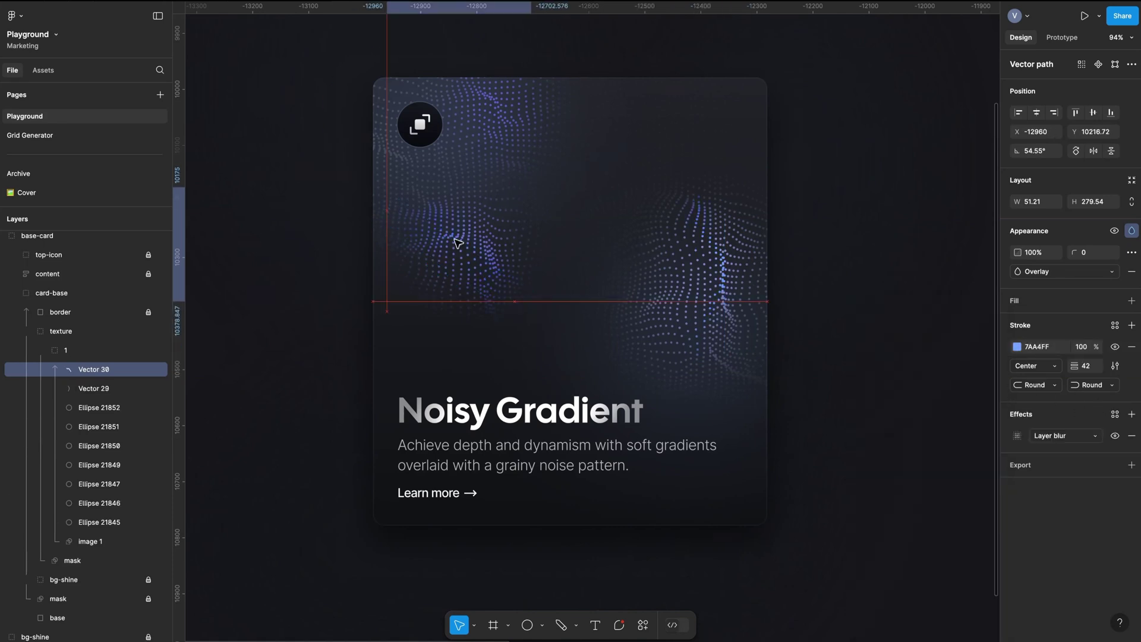
Set the rotated line's stroke color to 6092FF and place a copy of it at the card's upper edge beside the icon
left_click(1018, 347)
left_click_drag(1000, 382, 992, 401)
left_click(832, 265)
key("ctrl+z")
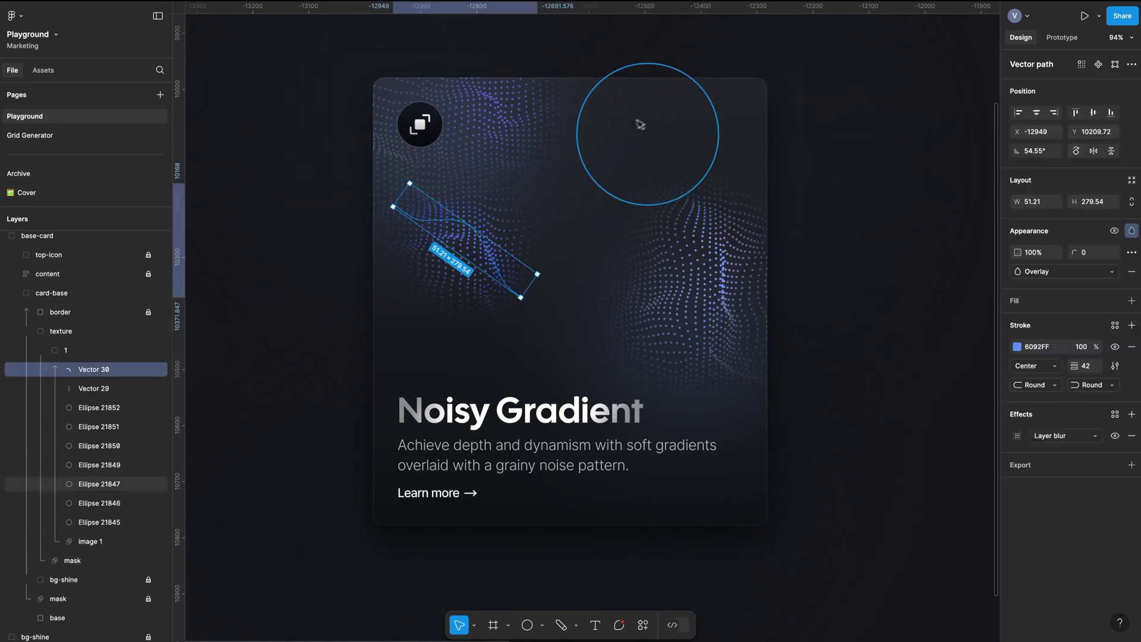
left_click_drag(483, 244, 508, 110, "alt")
key("Escape")
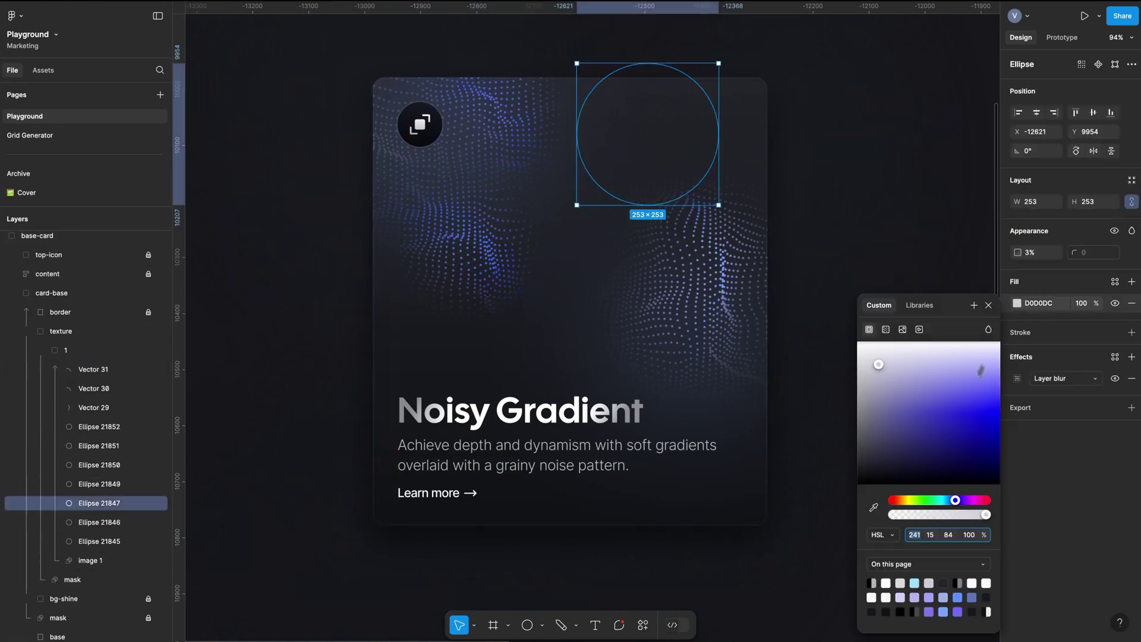
Adjust the opacity of the large D0D0DC ellipse at the card's upper edge
left_click(1049, 258)
type("23")
key("Return")
left_click(882, 125)
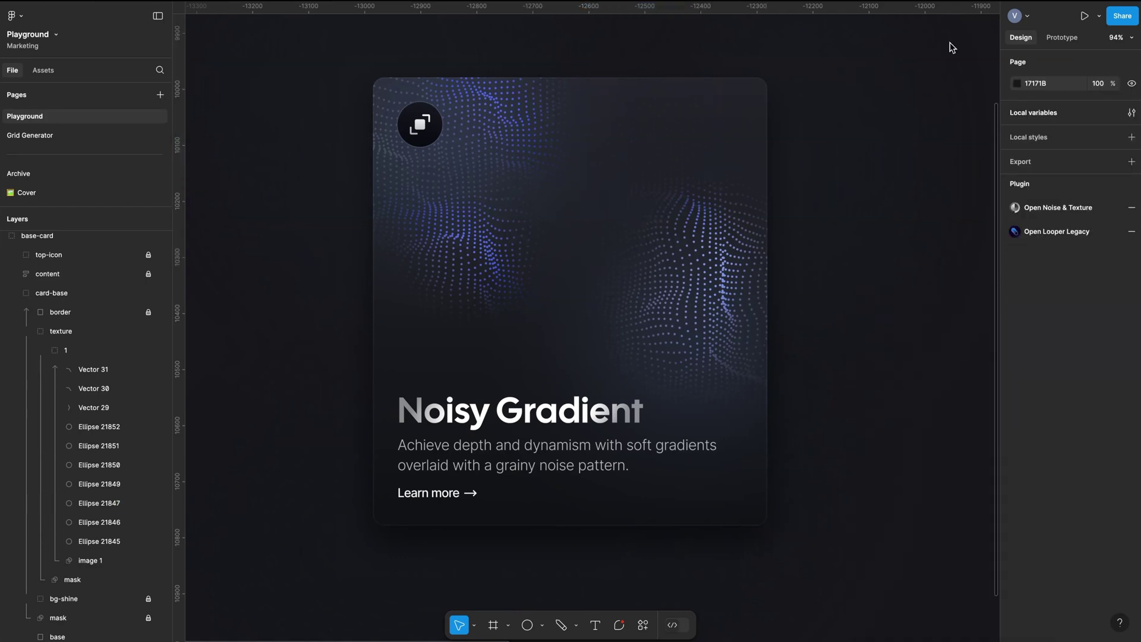
Paste a copy of the 163 × 163 violet ellipse and place it over the lower part of the right dot cluster
left_click(104, 427)
key("ctrl+c")
key("ctrl+v")
left_click_drag(517, 123, 659, 342)
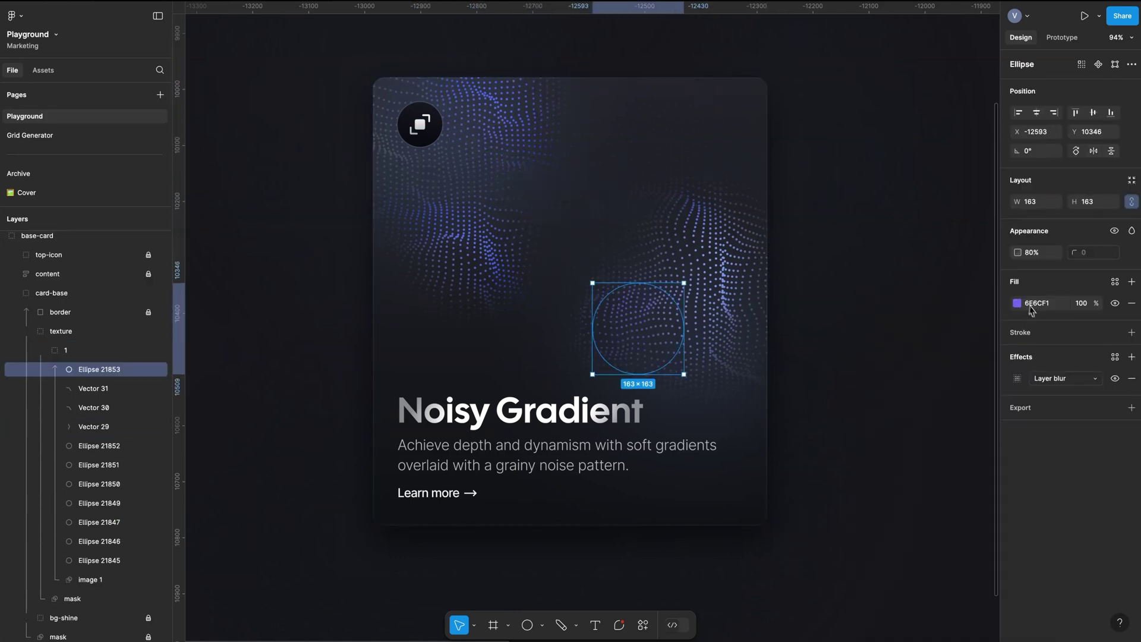
Set the pasted ellipse's fill to FFFFFF and place a copy near the middle of the card's upper edge
left_click(1017, 303)
left_click_drag(938, 359, 857, 341)
left_click(814, 318)
left_click_drag(636, 337, 590, 176, "alt")
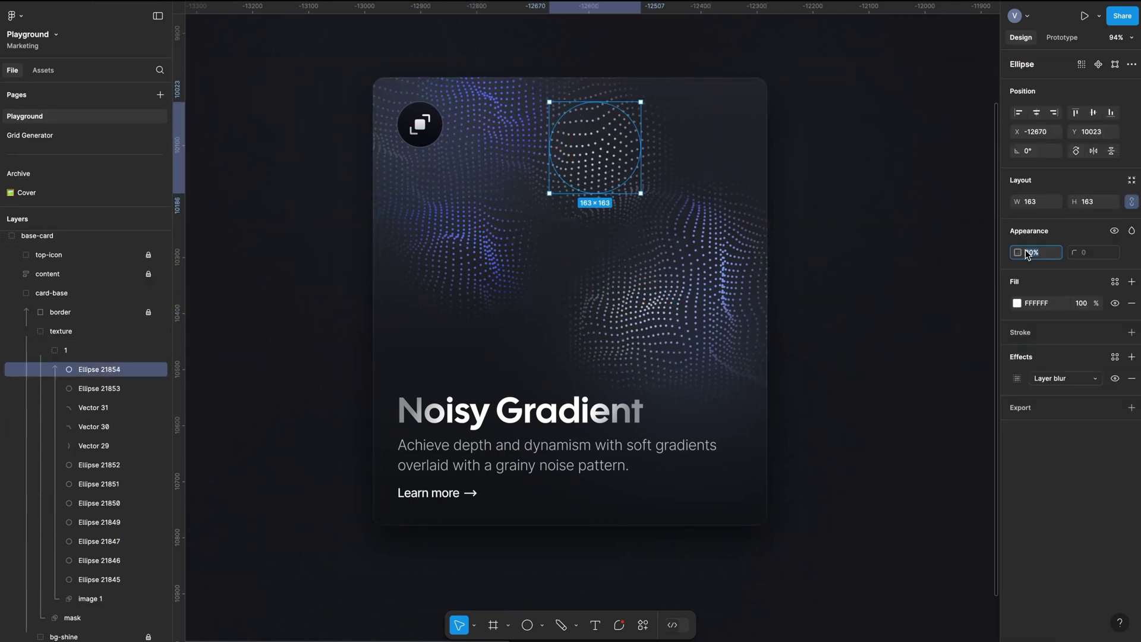
Switch to the Figma Patterns file and look through the row of texture examples from Noise to Stairs
left_click(867, 159)
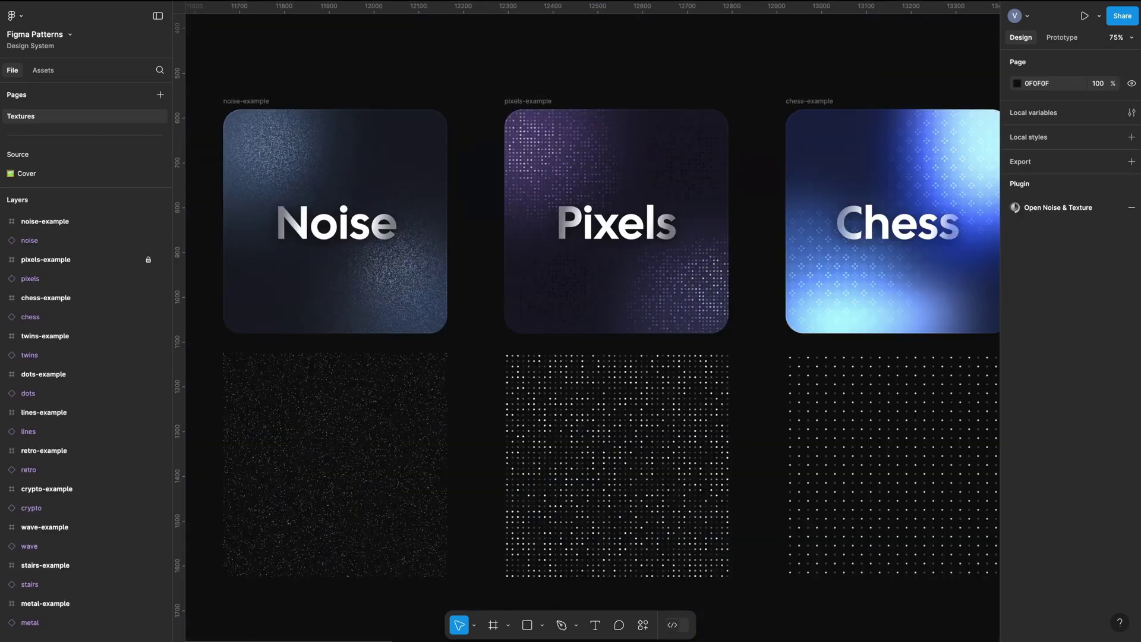
scroll(255, 630, "right", 15)
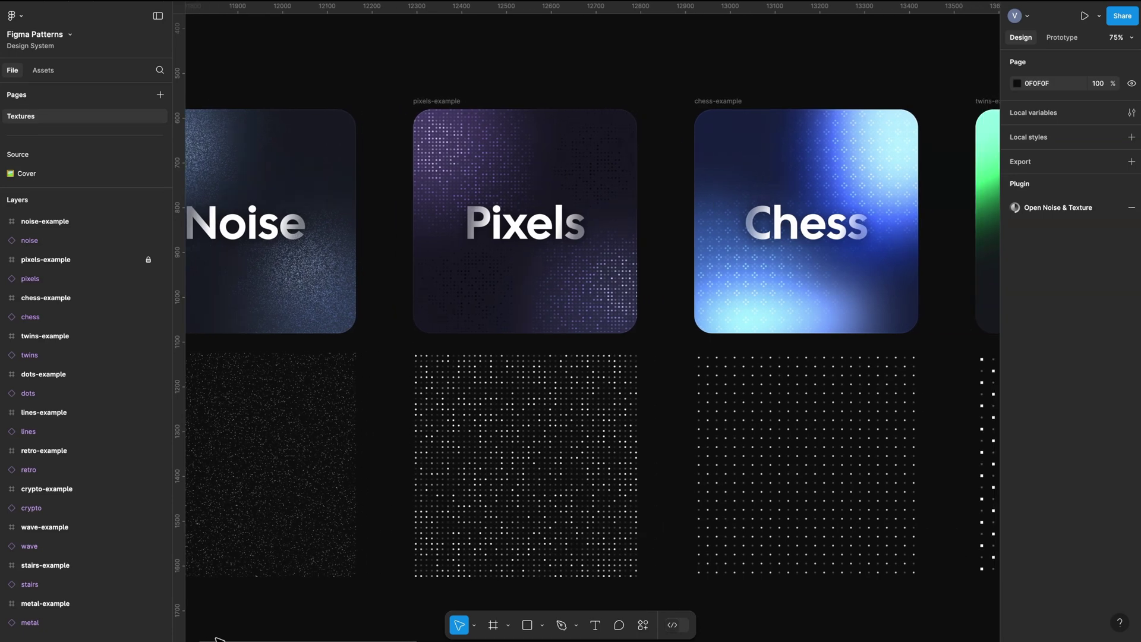
scroll(439, 613, "right", 14)
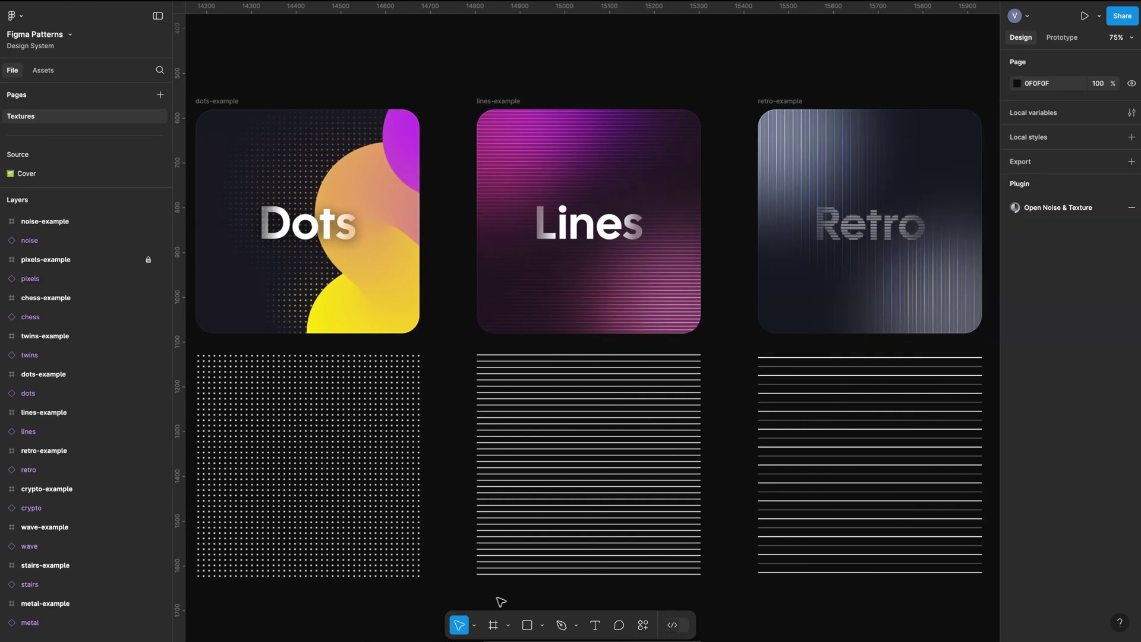
scroll(668, 594, "right", 8)
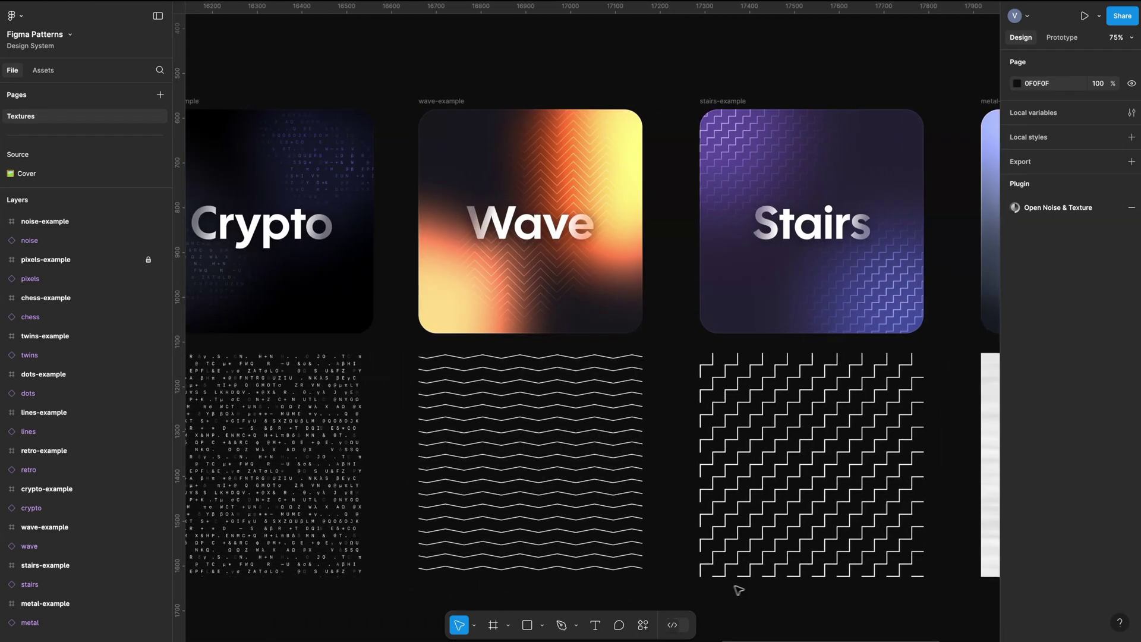
scroll(817, 588, "left", 20)
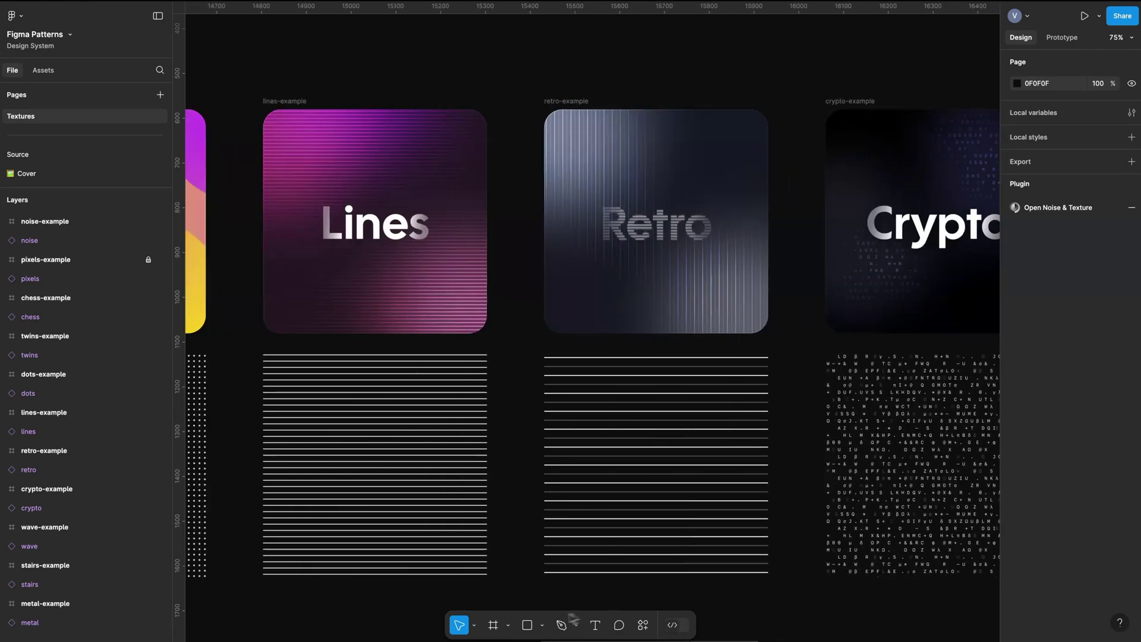
scroll(240, 639, "left", 3)
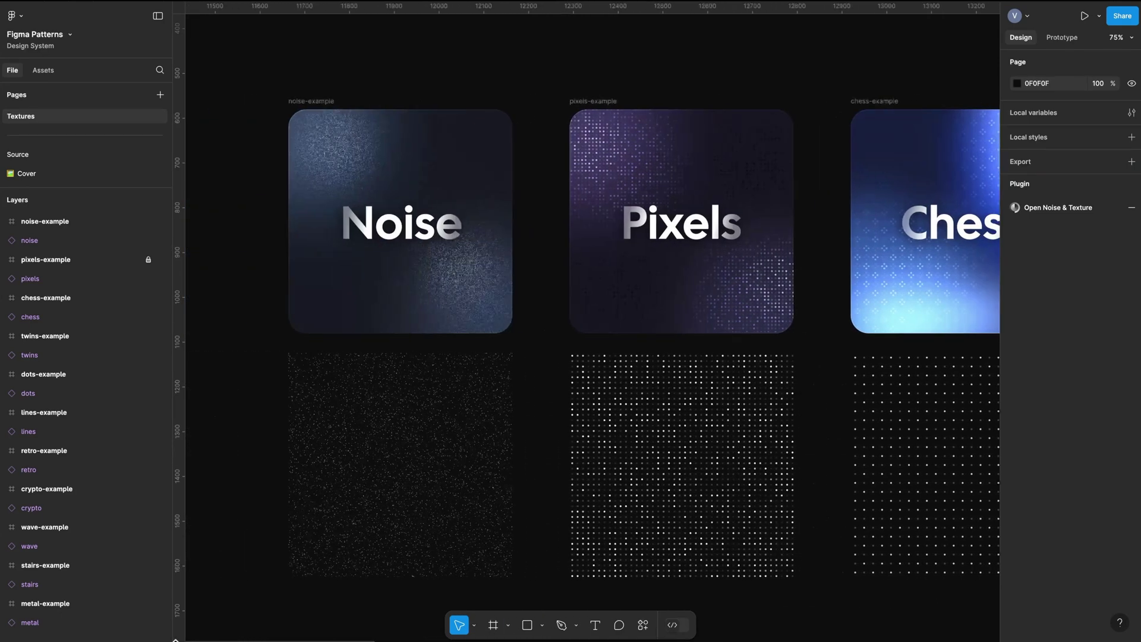
Try the Black color variant on the noise pattern instance under the Noise card and return it to White
left_click(395, 497)
left_click(1093, 102)
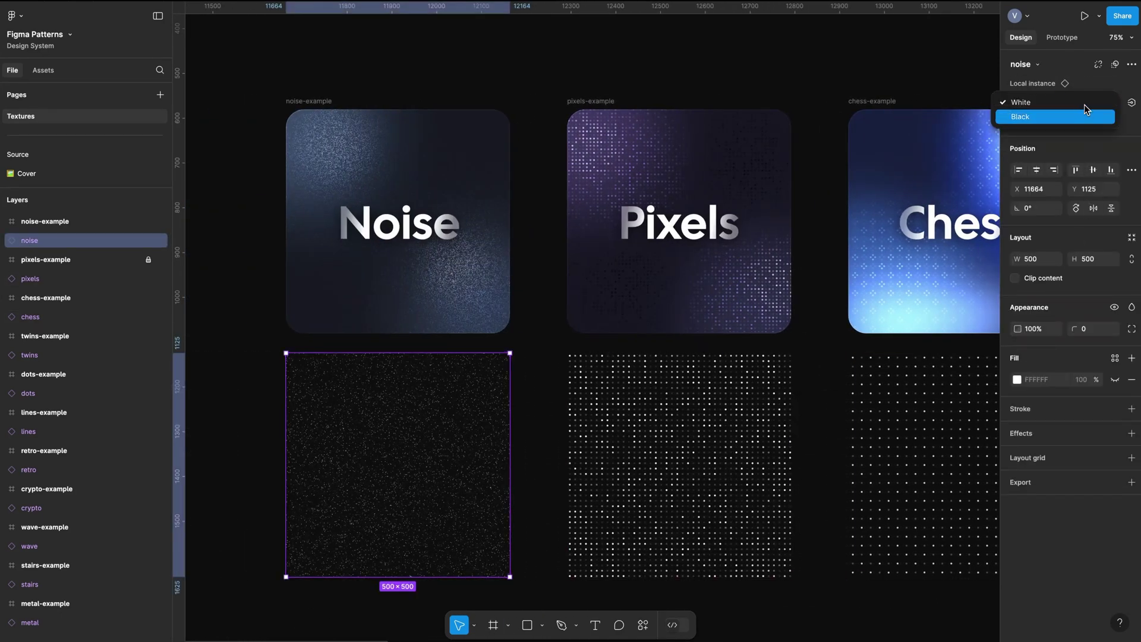
left_click(1091, 115)
left_click(1085, 104)
left_click(1083, 90)
Try numbered variant 5 on the noise pattern instance and return it to 3
left_click(1093, 125)
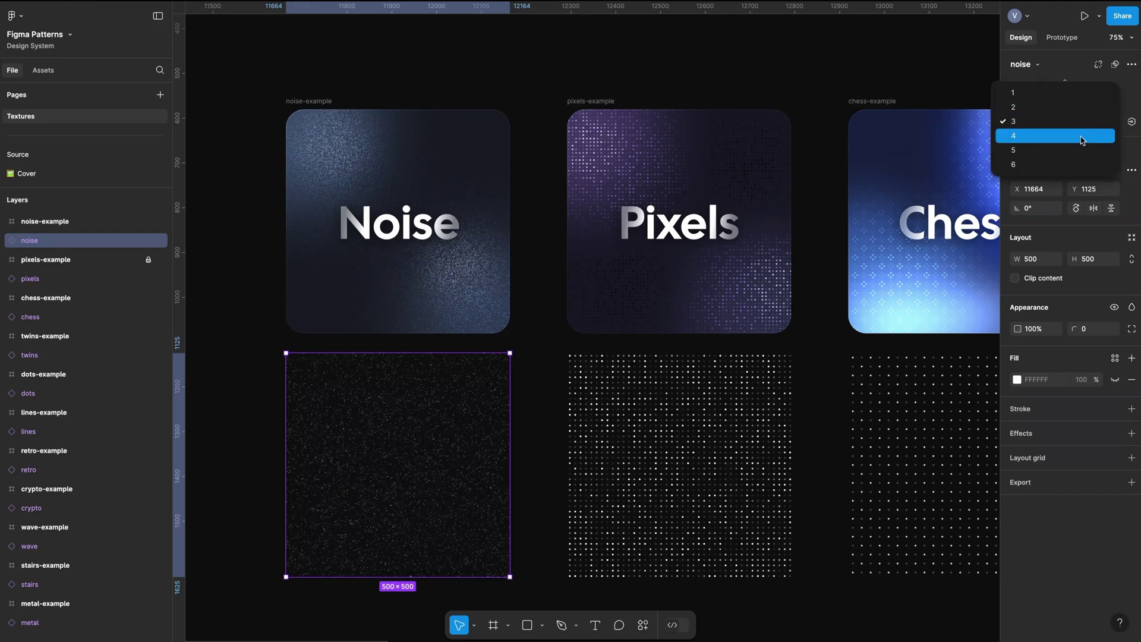
left_click(1093, 122)
left_click(1081, 124)
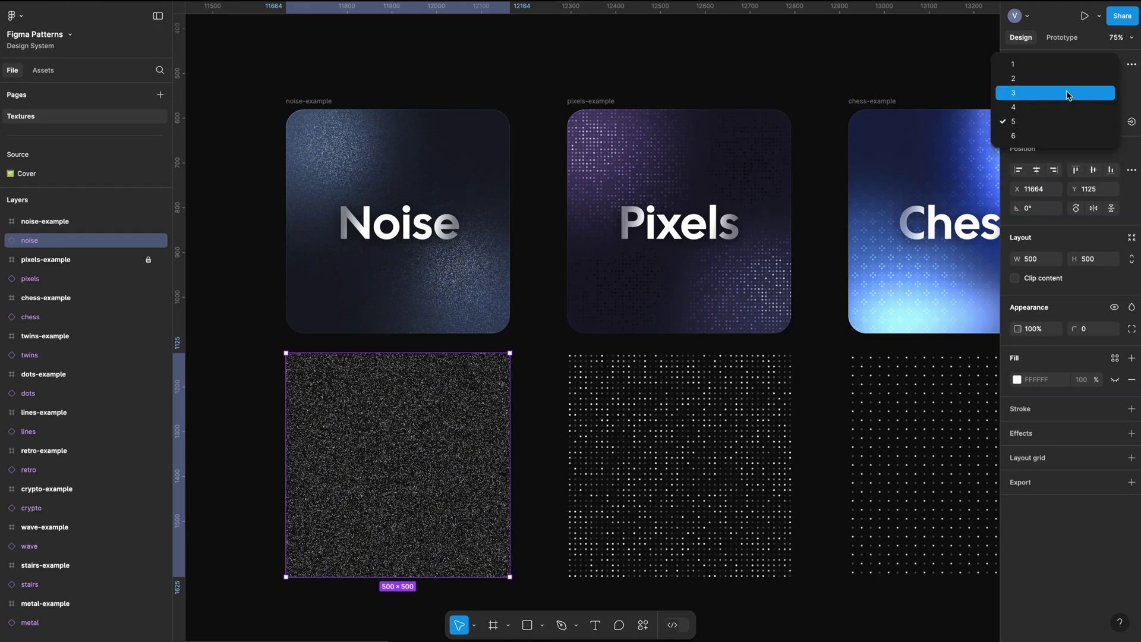
left_click(1070, 95)
Try the Square shape on the pixels pattern instance and return it to Circle
left_click(657, 415)
left_click(1086, 104)
left_click(1081, 91)
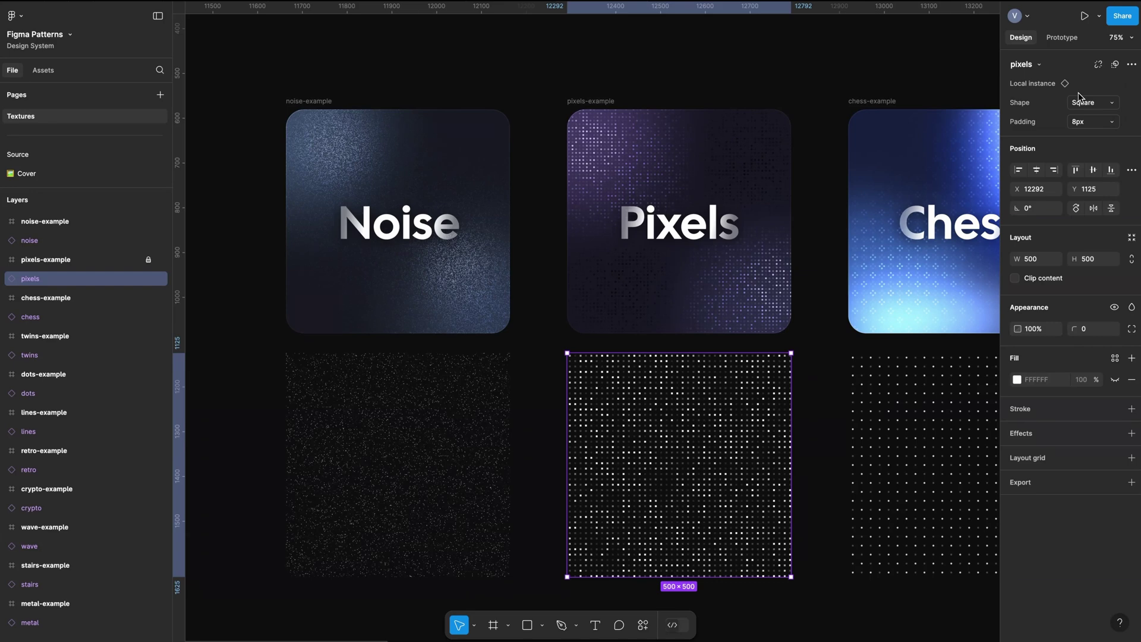
left_click(1082, 102)
left_click(1080, 116)
Try other padding options on the pixels pattern instance, including 16px, and return it to 8px
left_click(1075, 121)
left_click(1076, 137)
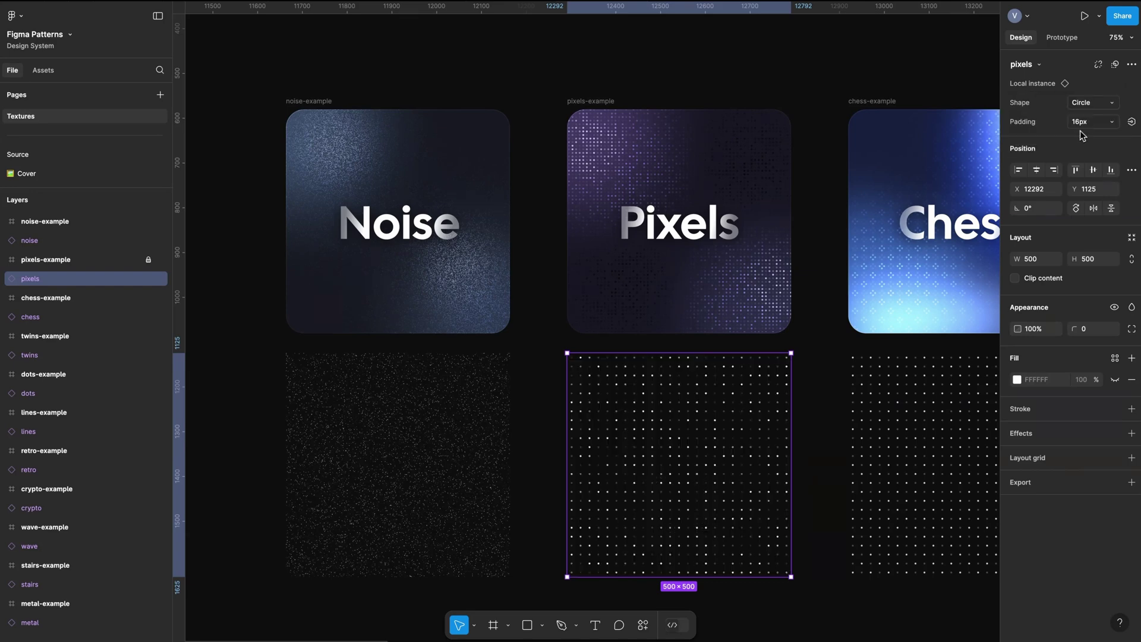
left_click(1077, 121)
left_click(1070, 93)
left_click(1076, 121)
left_click(1075, 137)
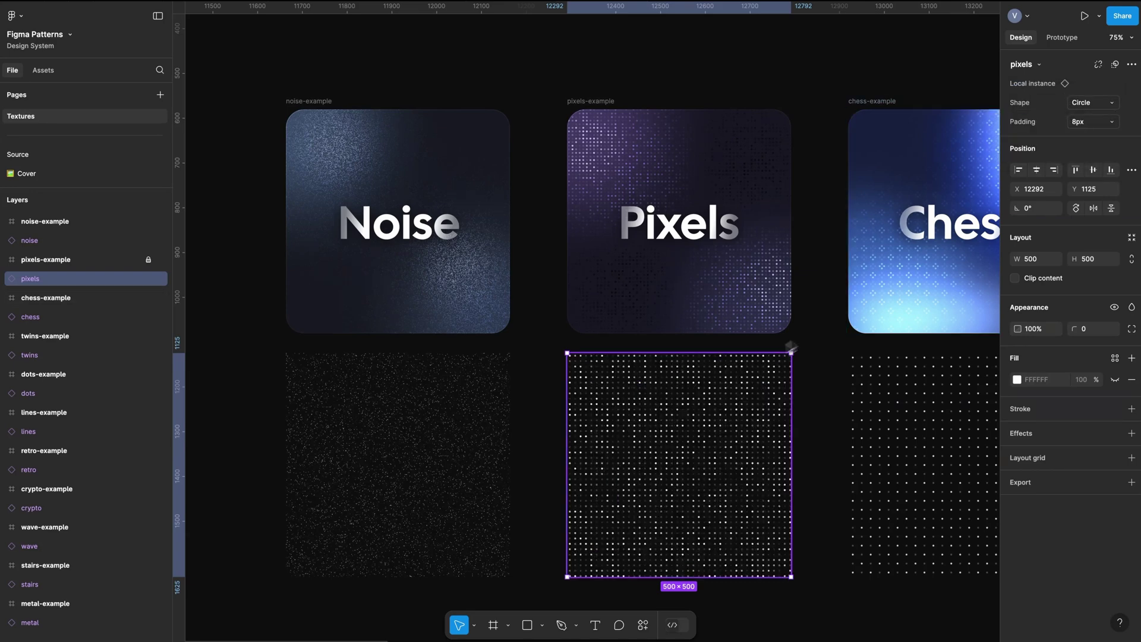
Set the dots pattern under the Dots card to the Square shape with 24px padding
scroll(615, 398, "right", 10)
scroll(616, 398, "right", 5)
left_click(615, 396)
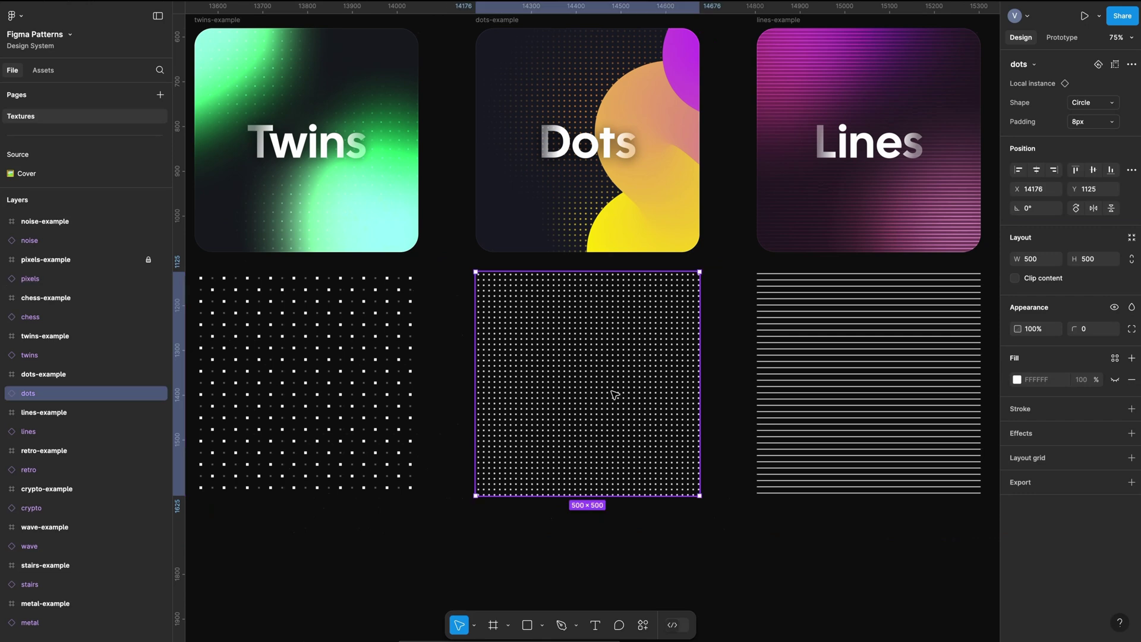
left_click(1082, 103)
left_click(1075, 116)
left_click(1076, 121)
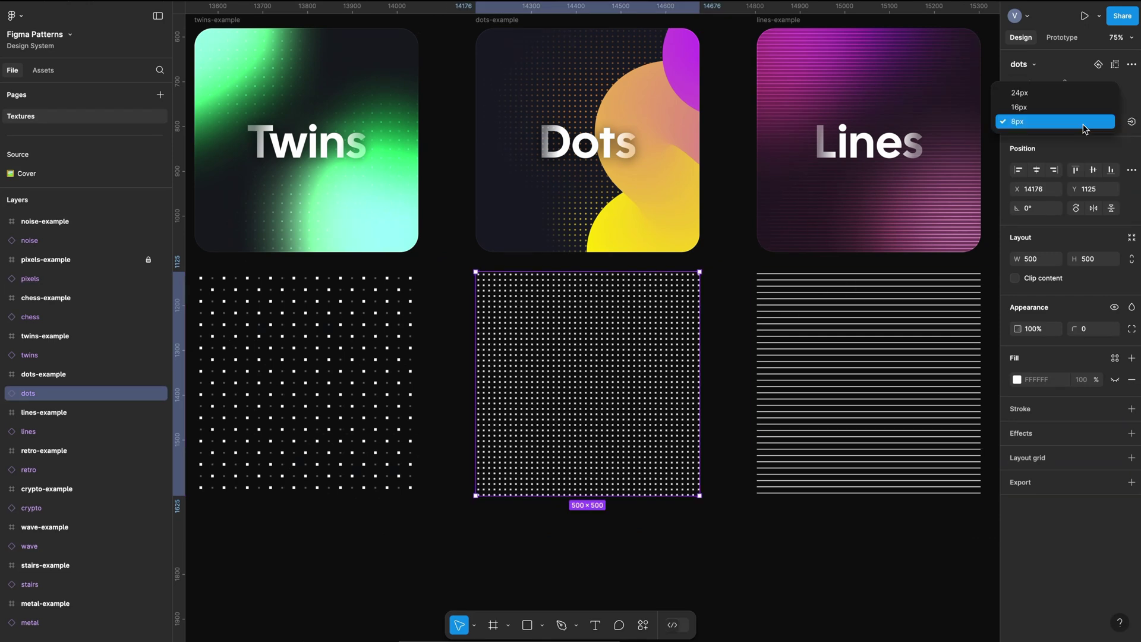
left_click(1076, 136)
left_click(1073, 121)
left_click(1075, 134)
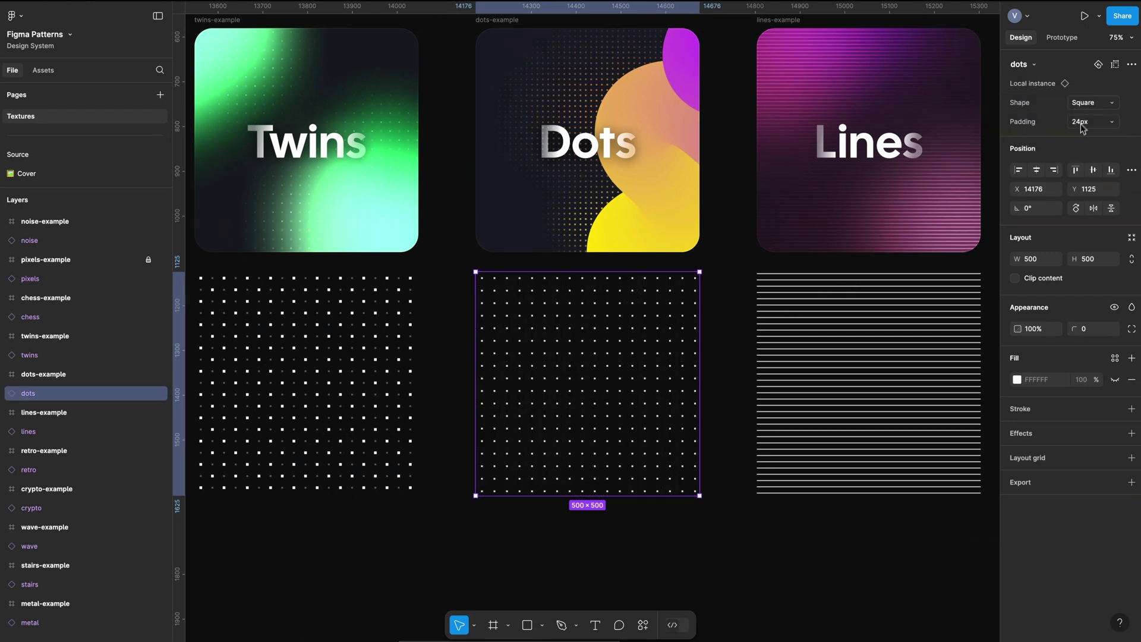
Reduce the padding of the retro pattern under the Retro card so its lines sit closer together
scroll(586, 345, "right", 5)
left_click(586, 344)
left_click(1082, 102)
left_click(1074, 95)
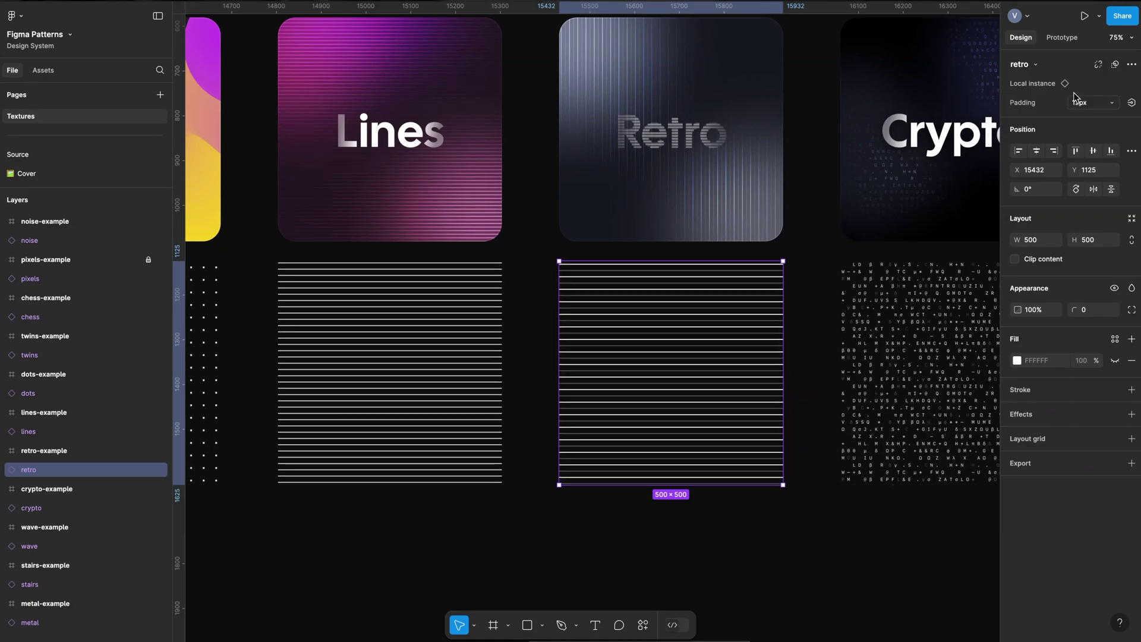